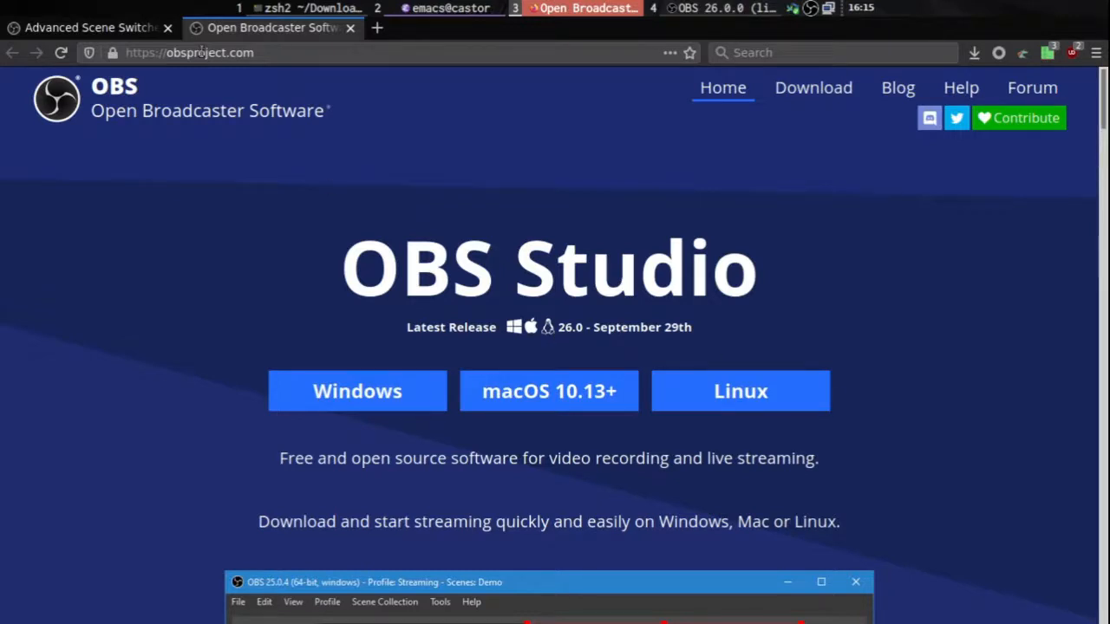
Step: Download the Advanced Scene Switcher plugin from its OBS forum page, then list the Downloads folder in long format in the terminal
click(105, 28)
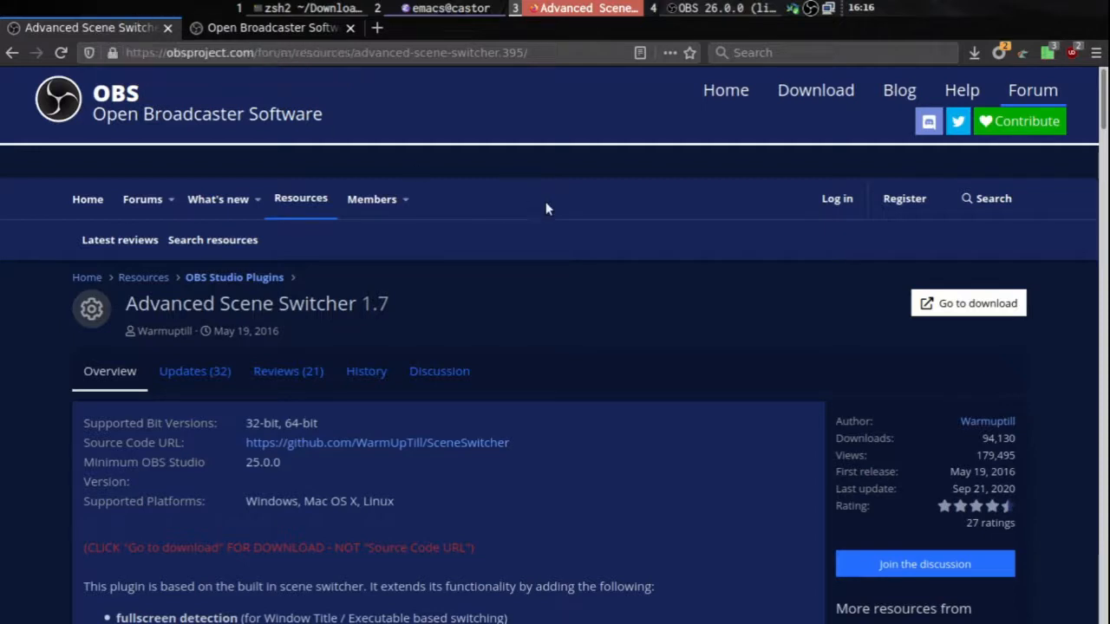
click(969, 306)
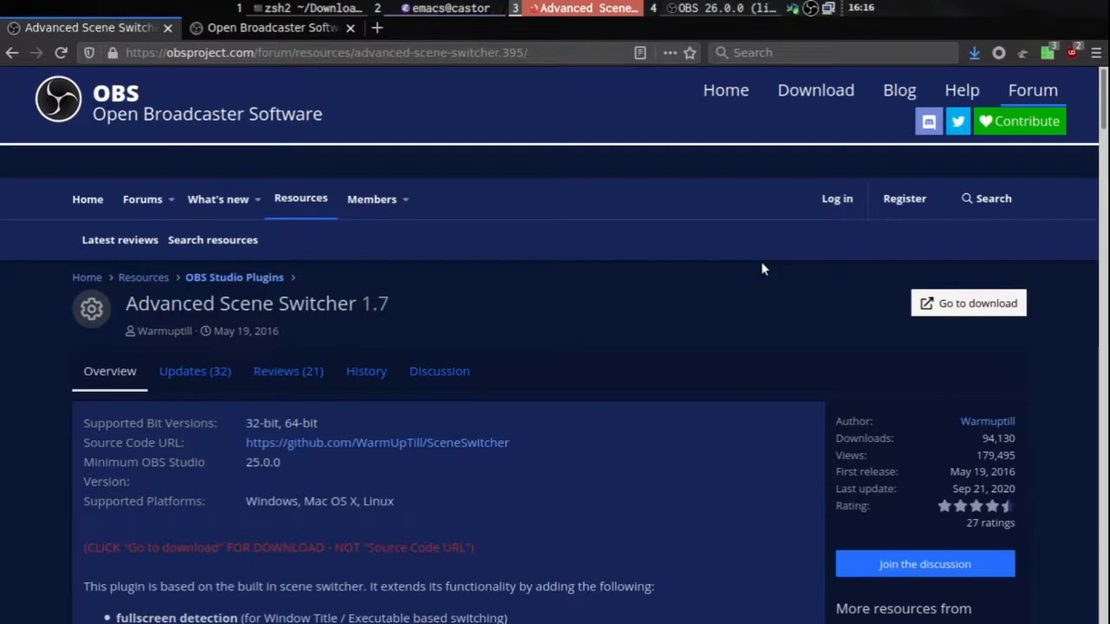
key(super+1)
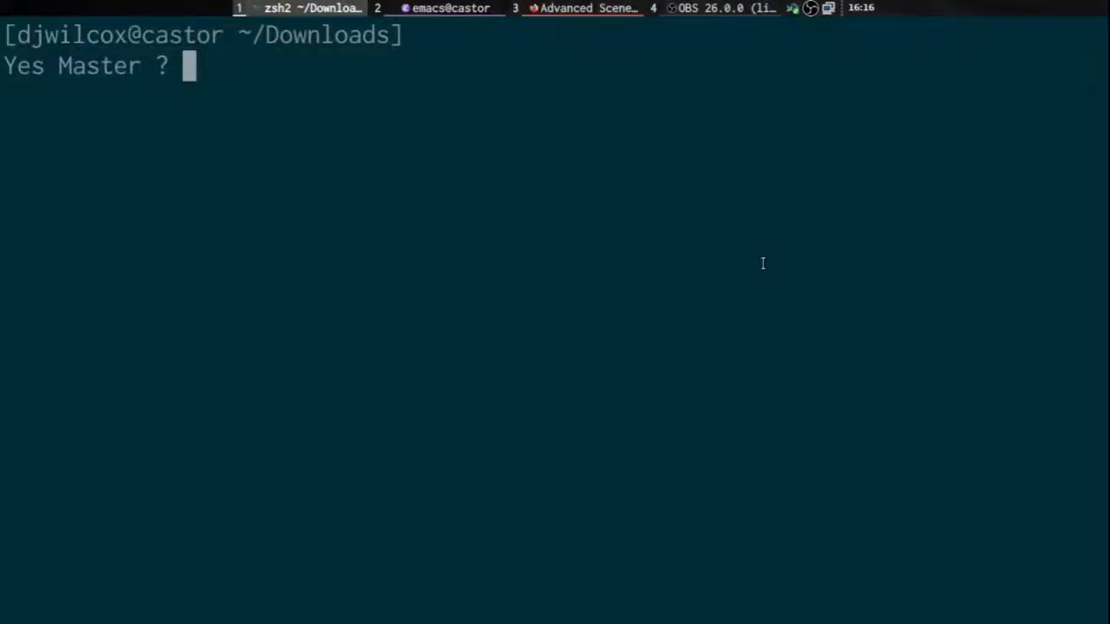
text(ls -l)
key(Return)
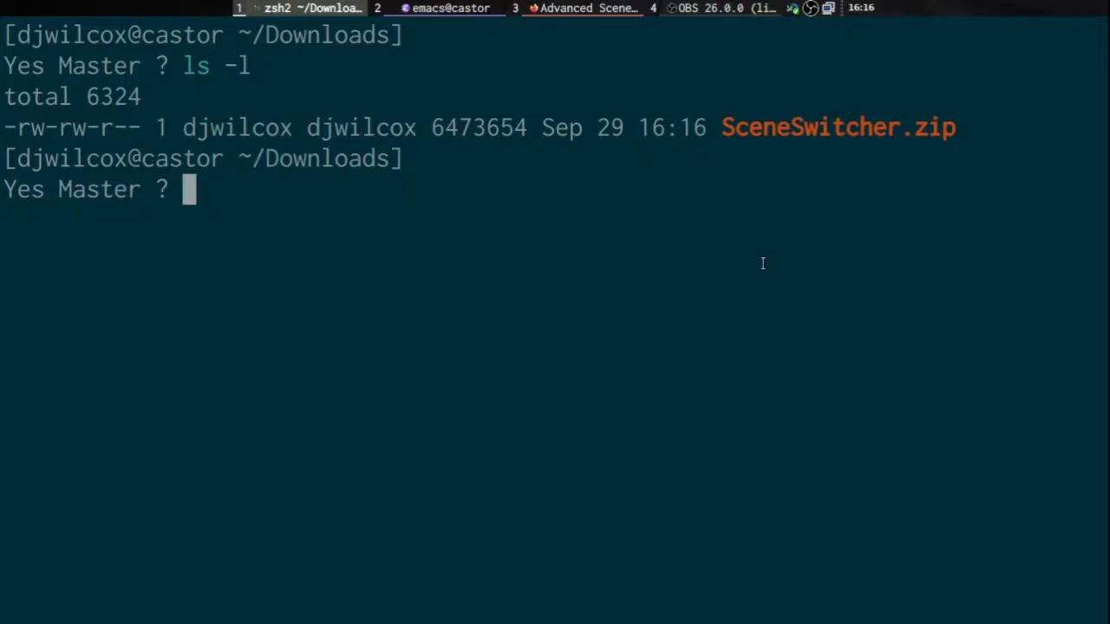
Step: Extract the SceneSwitcher.zip archive in the Downloads folder with unzip
text(unzip sc)
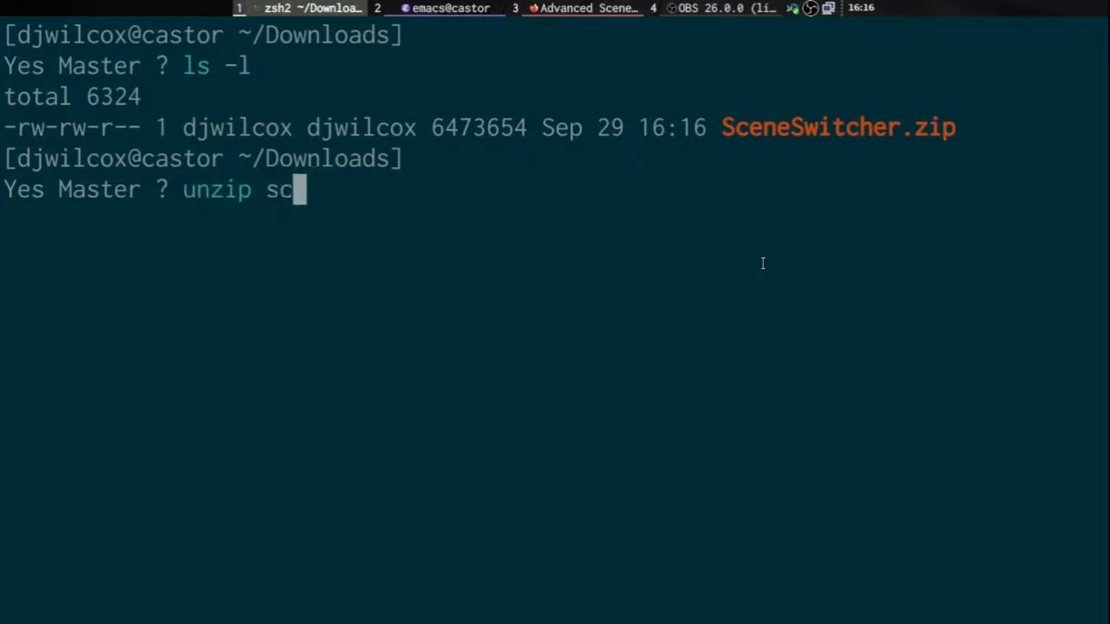
key(Tab)
key(Return)
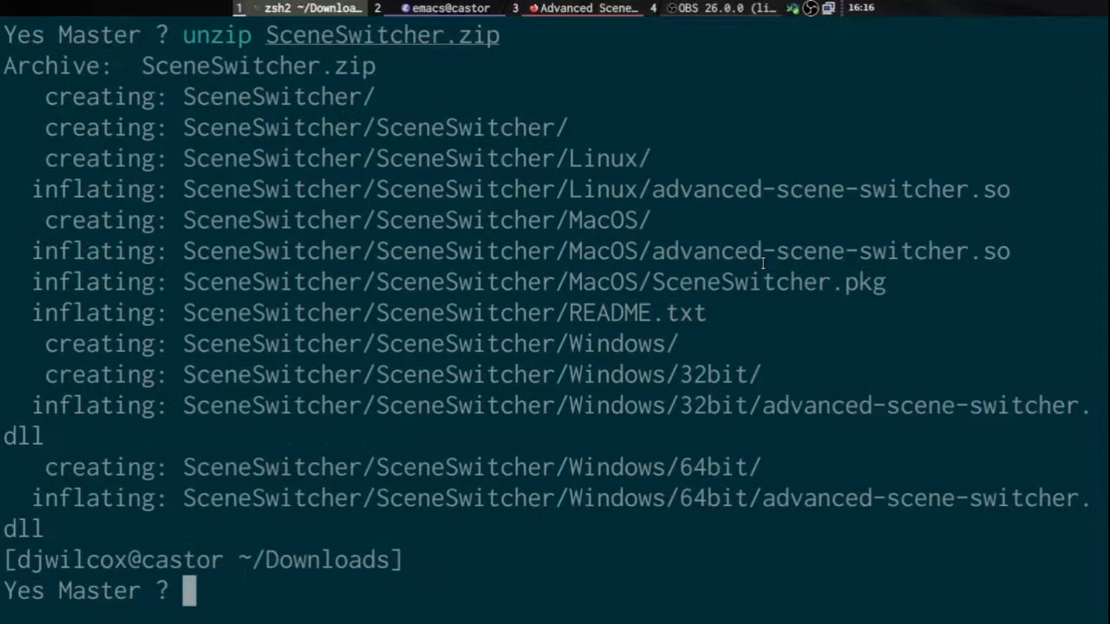
Step: Clear the terminal and list the Downloads folder, the extracted SceneSwitcher folder and its nested SceneSwitcher/SceneSwitcher subfolder
key(ctrl+l)
text(ls)
key(Return)
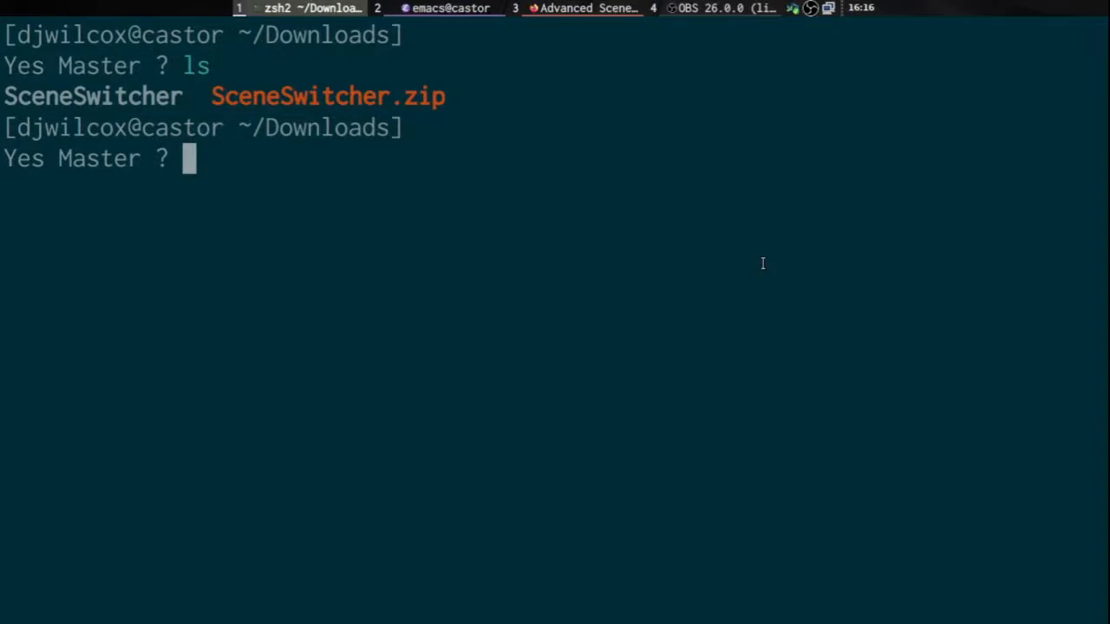
text(ls sce)
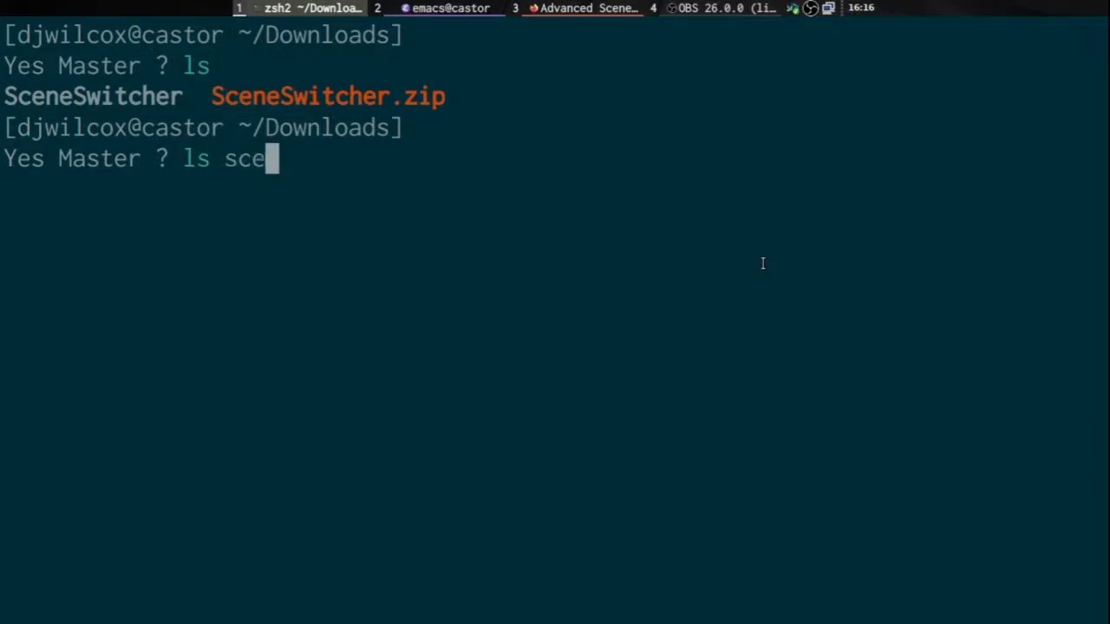
key(Tab)
key(Return)
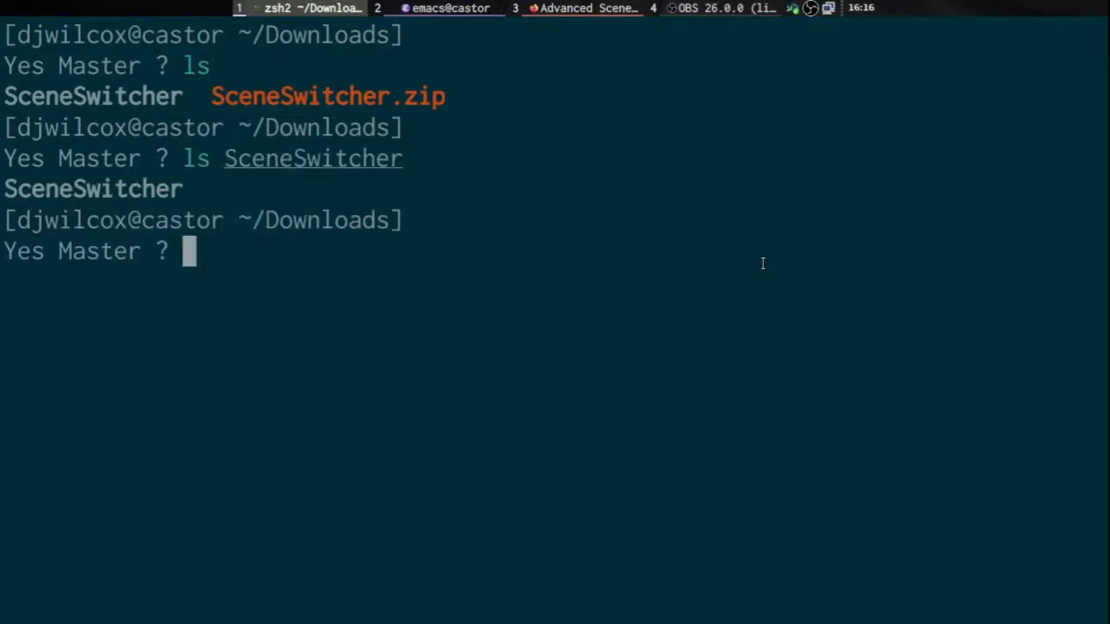
key(Up)
key(Tab)
key(Tab)
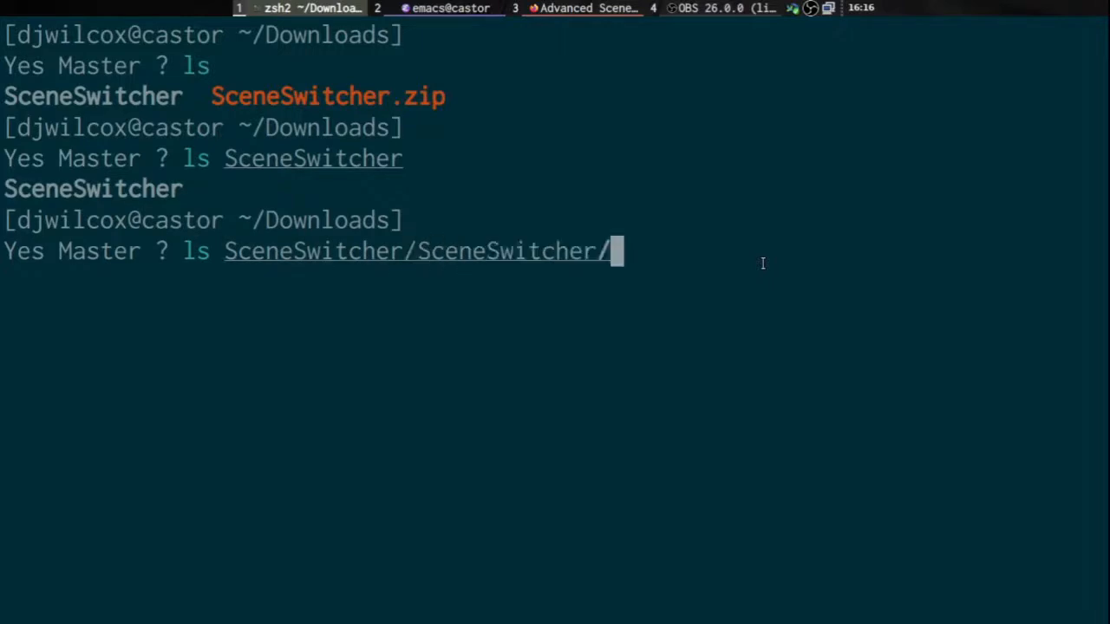
key(Return)
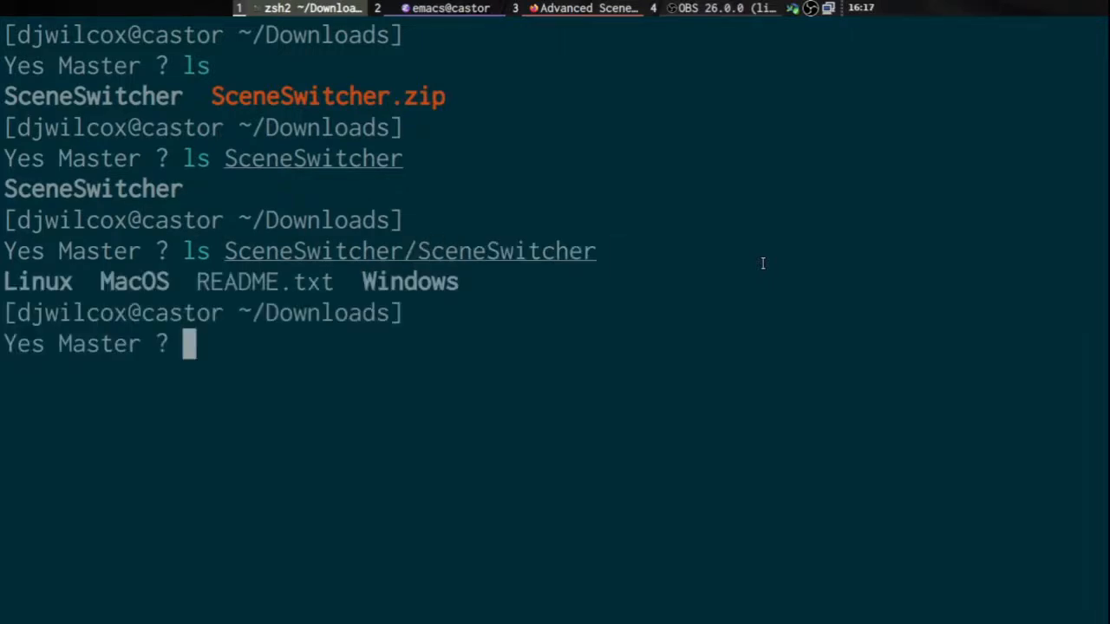
Step: List the contents of the plugin's MacOS folder, SceneSwitcher/SceneSwitcher/MacOS
key(Up)
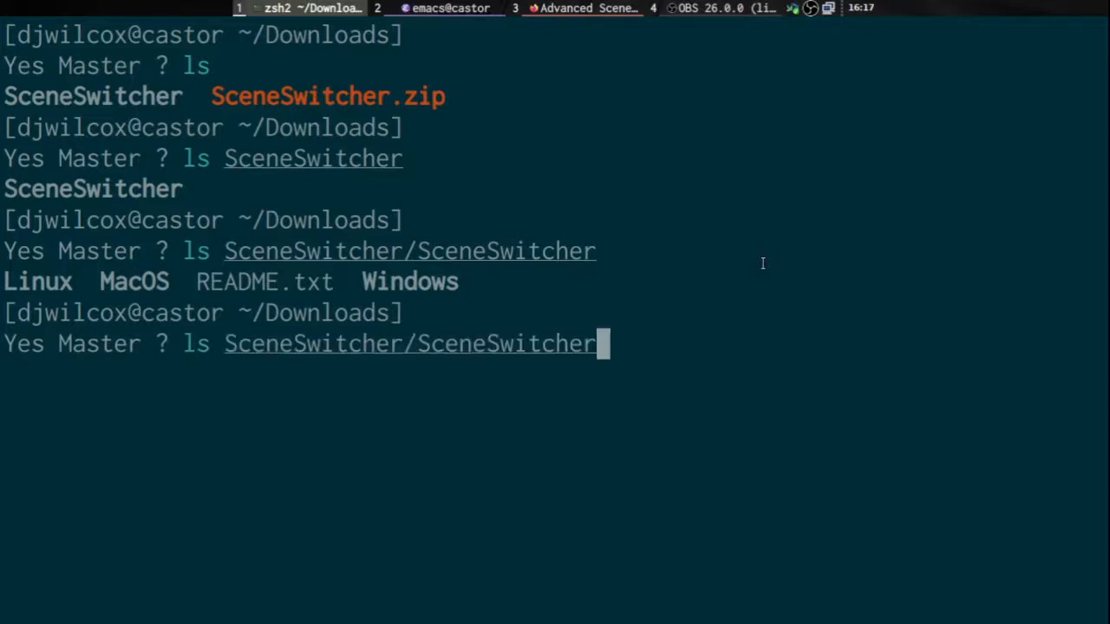
text(/)
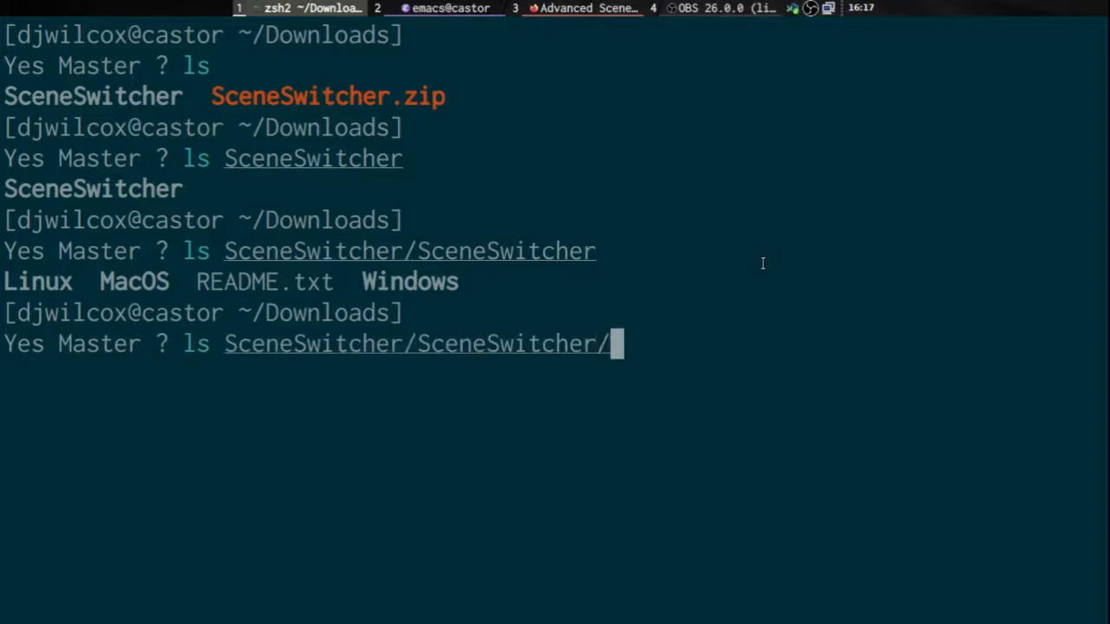
text(mac)
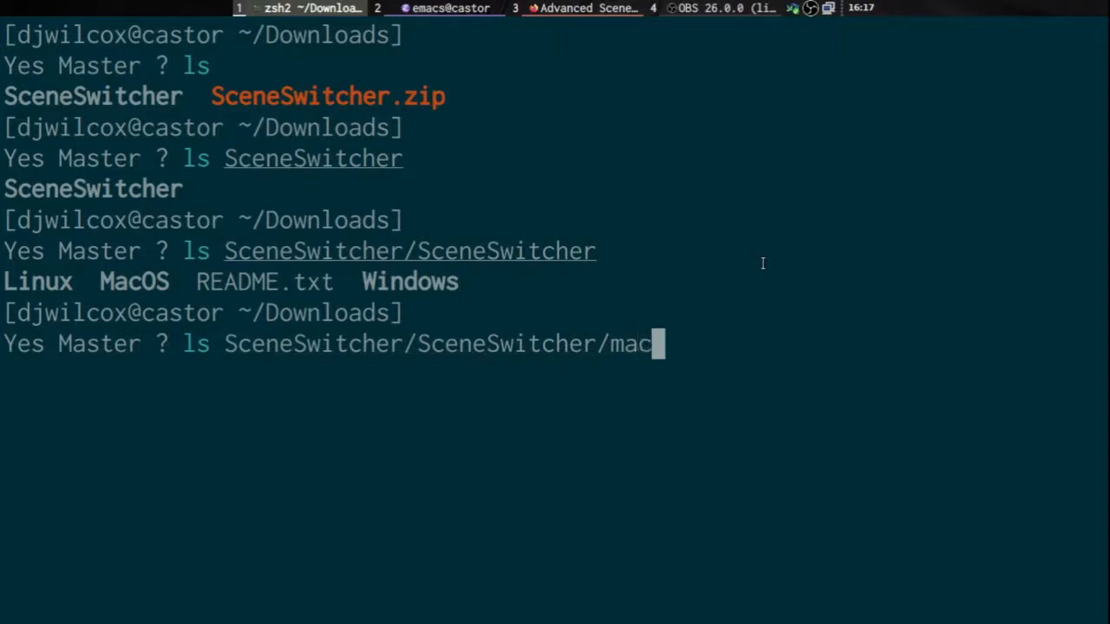
key(Tab)
key(Return)
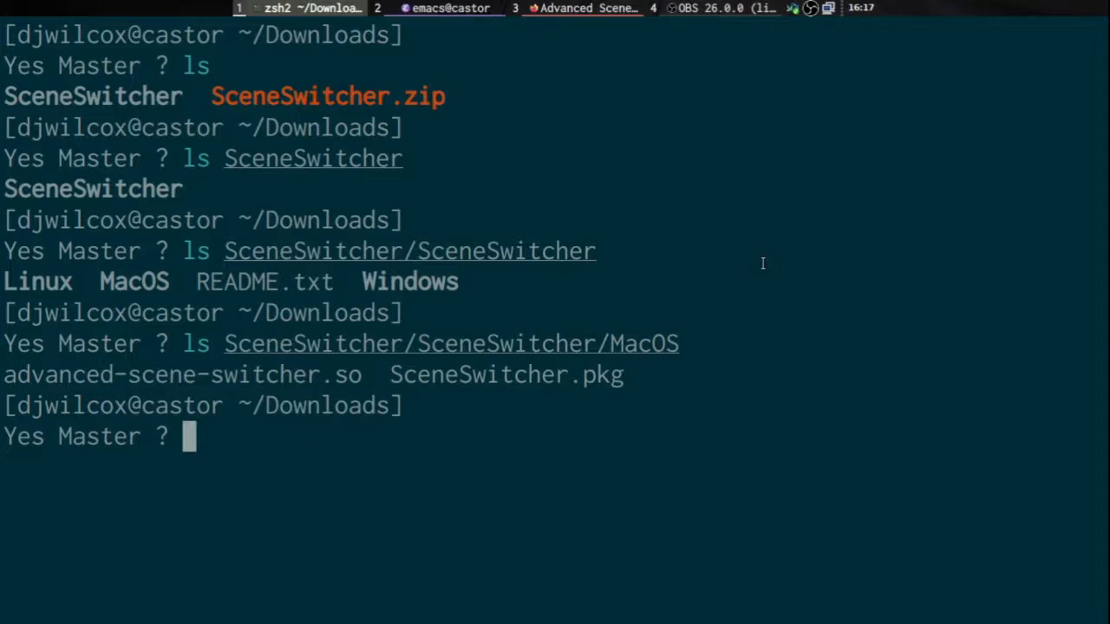
Step: Clear the terminal and list the contents of SceneSwitcher/SceneSwitcher/Windows
key(ctrl+l)
key(Up)
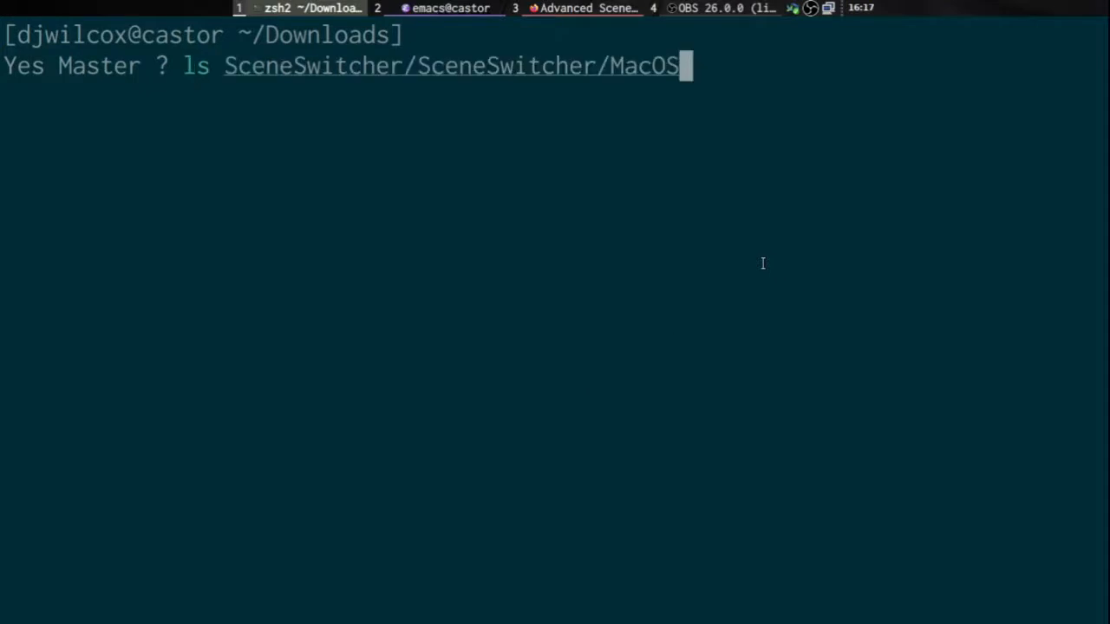
key(BackSpace)
key(BackSpace)
key(BackSpace)
key(BackSpace)
key(BackSpace)
text(Wi)
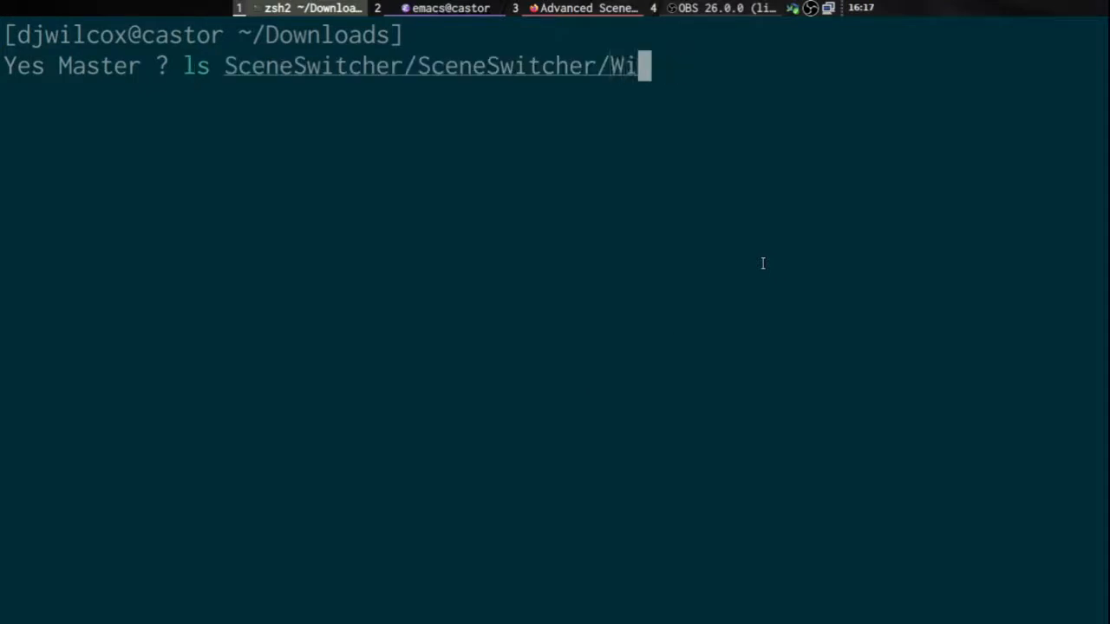
key(Tab)
key(Return)
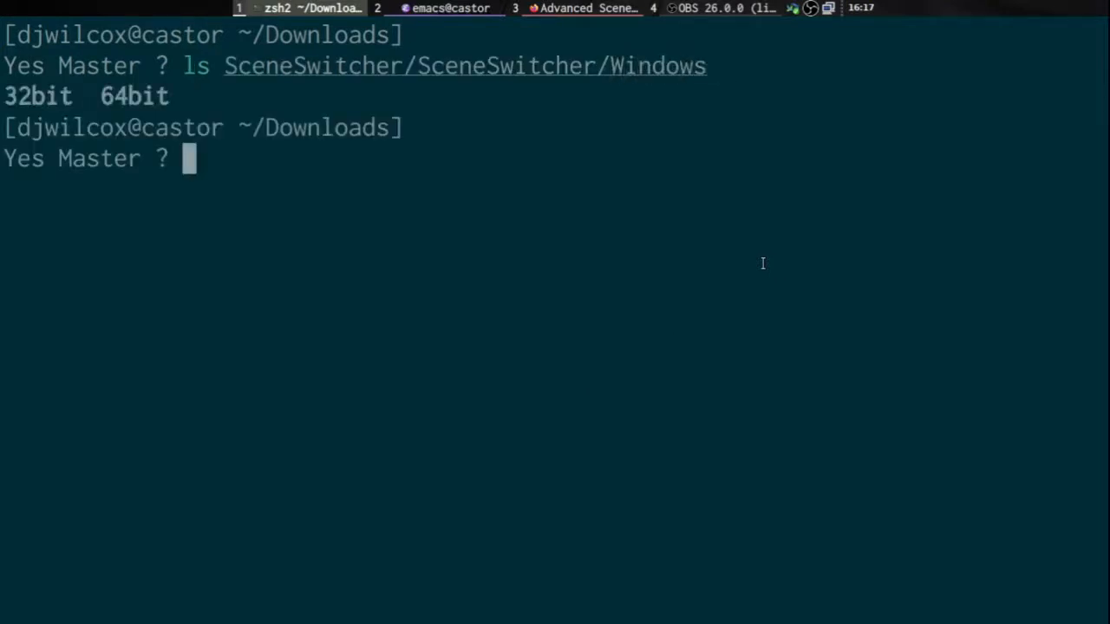
Step: List the contents of the 64bit subfolder inside SceneSwitcher/SceneSwitcher/Windows
text(l)
key(Up)
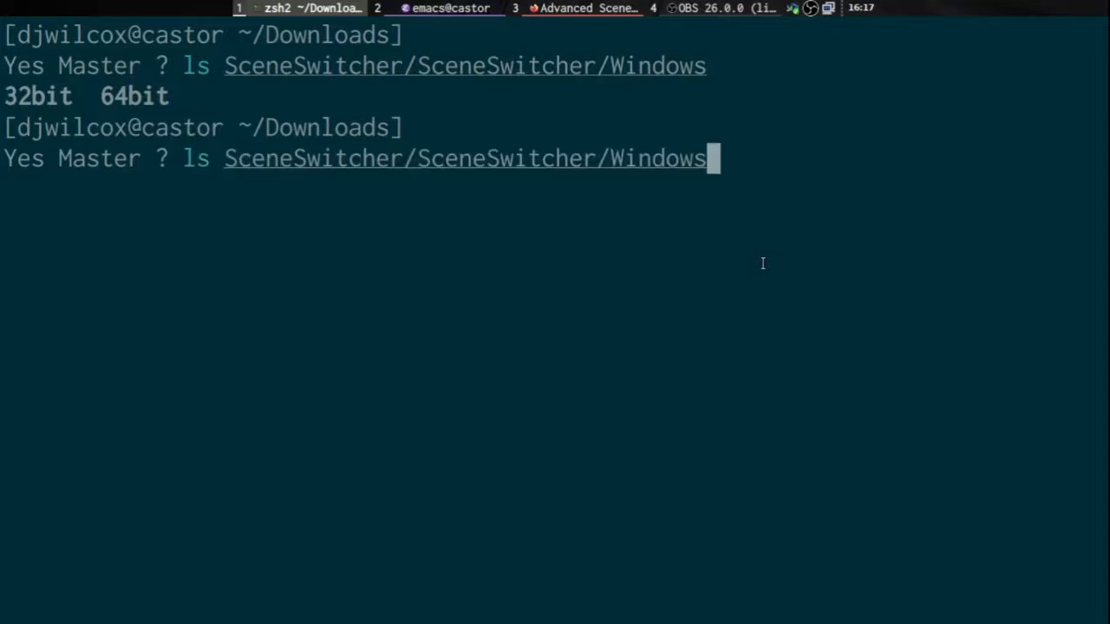
text(/64)
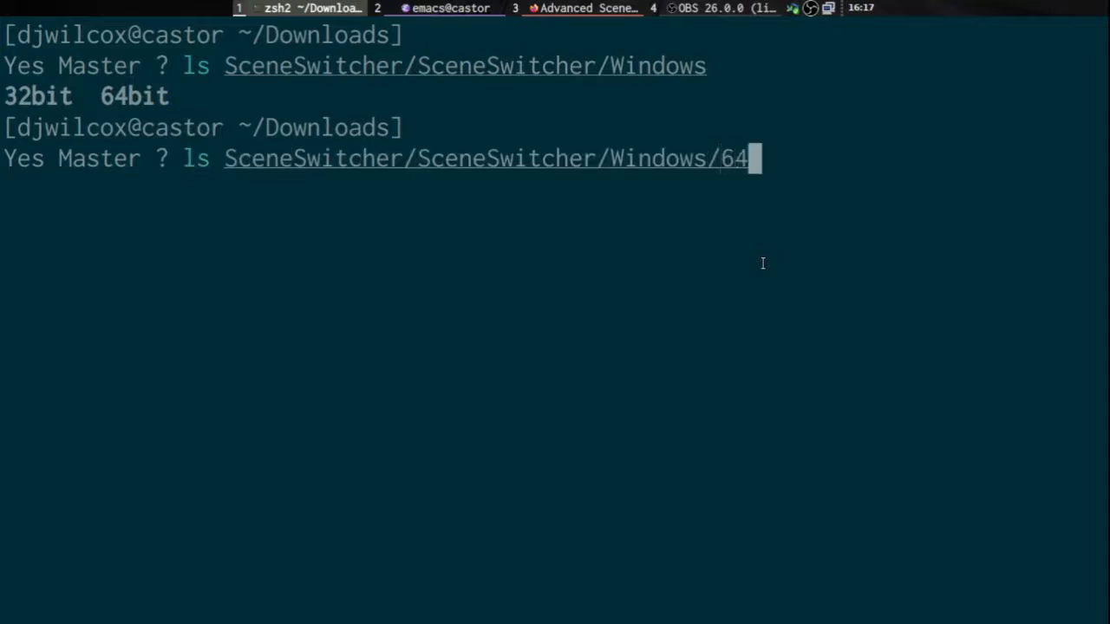
key(Tab)
key(Return)
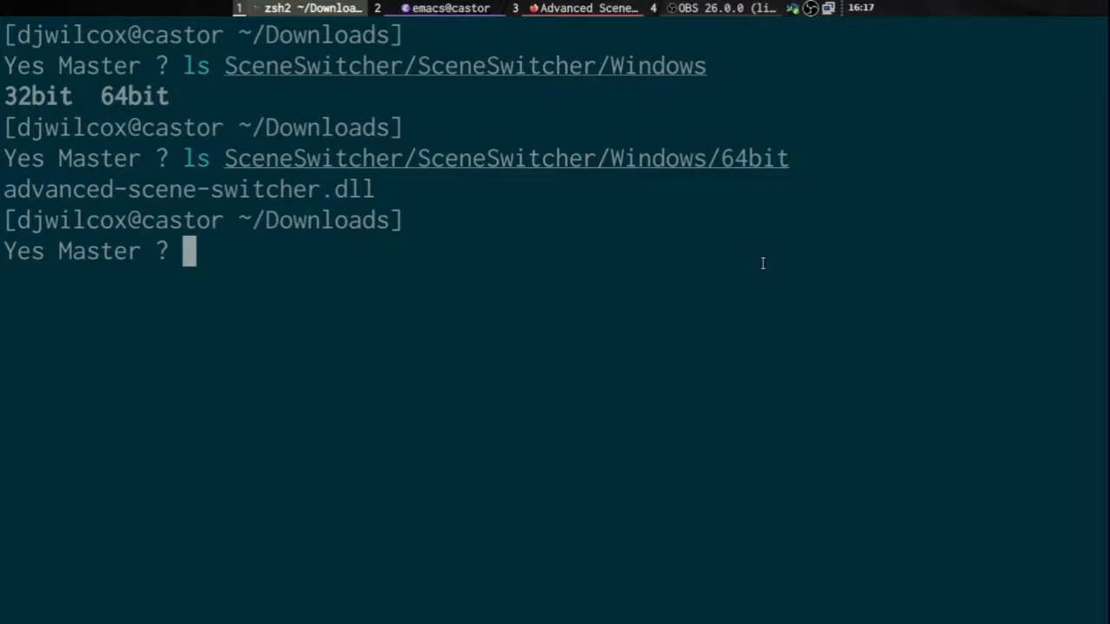
Step: Clear the terminal and list the contents of SceneSwitcher/SceneSwitcher/Linux
key(ctrl+l)
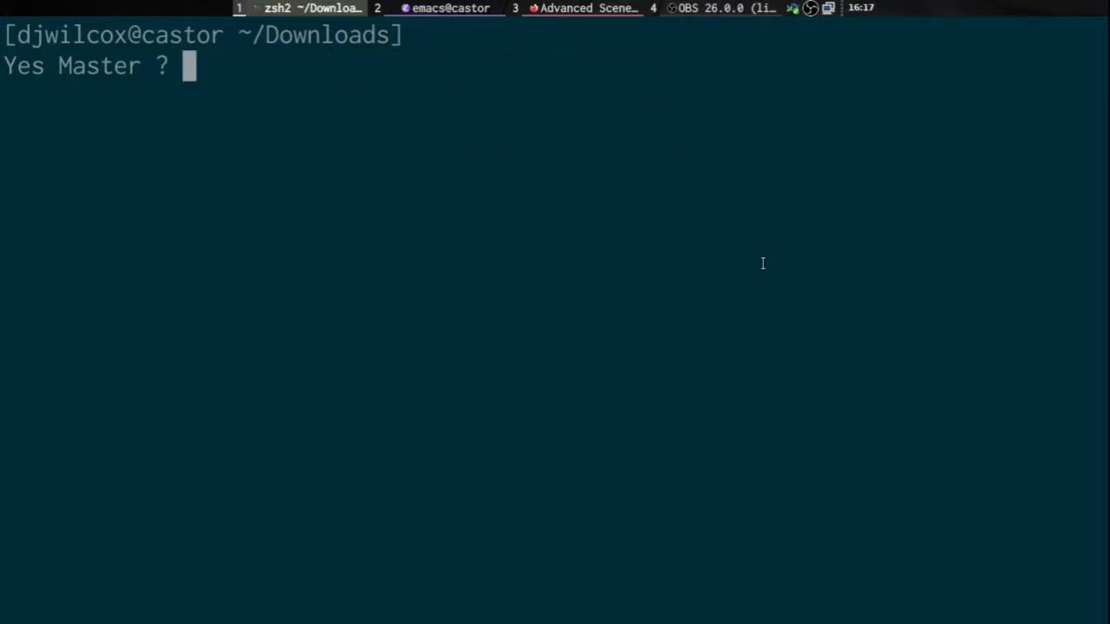
key(Up)
key(BackSpace)
key(BackSpace)
key(BackSpace)
key(BackSpace)
key(BackSpace)
key(BackSpace)
key(BackSpace)
key(BackSpace)
key(BackSpace)
key(BackSpace)
key(BackSpace)
key(BackSpace)
key(BackSpace)
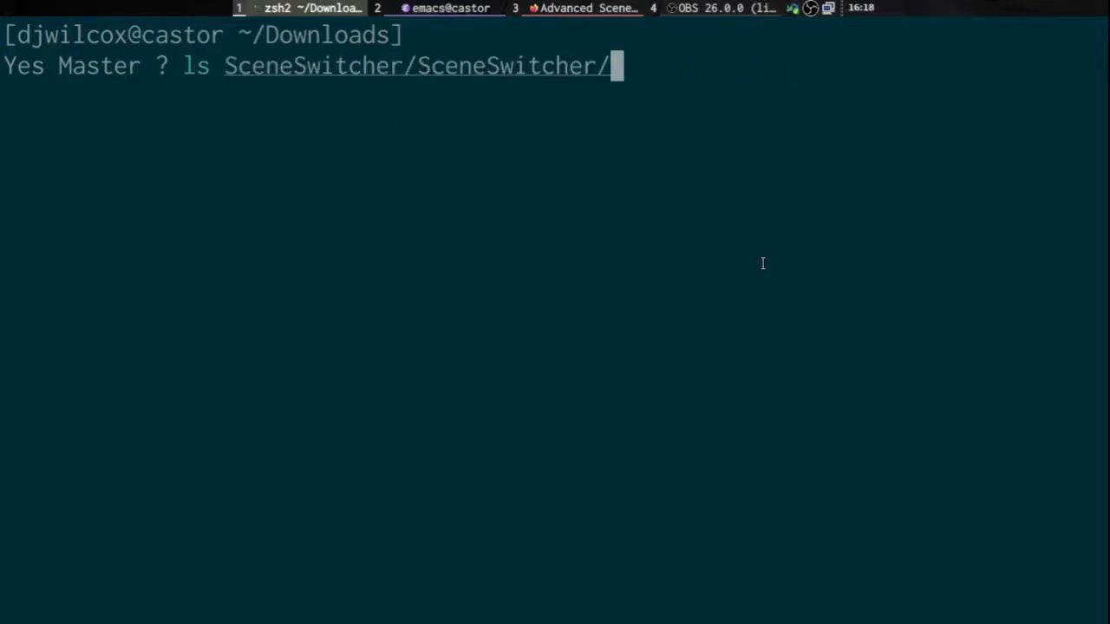
text(Linux/)
key(Return)
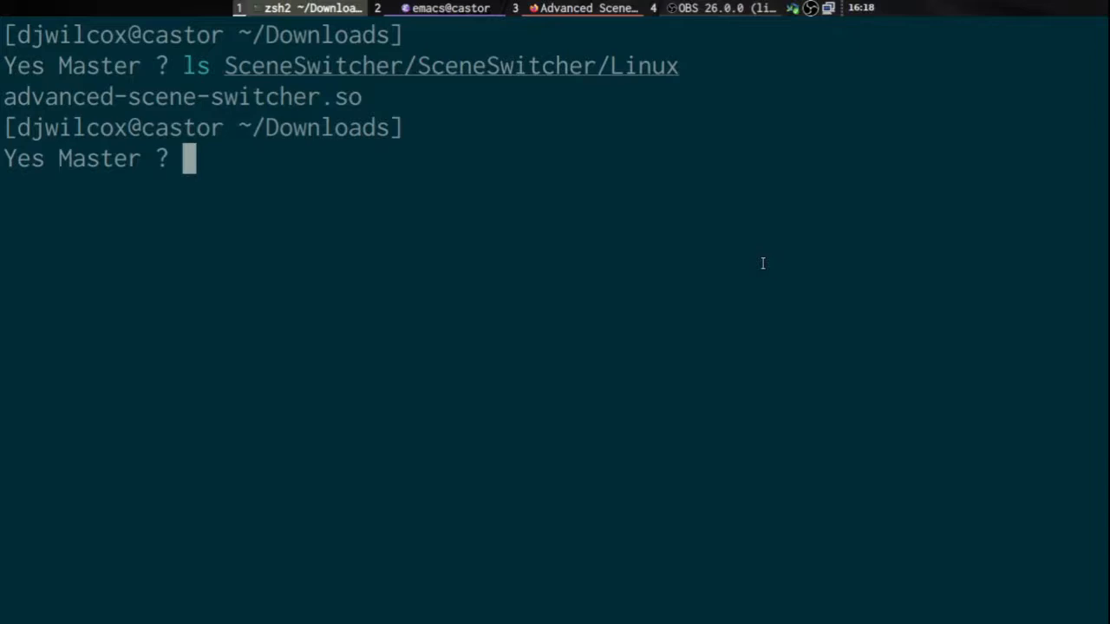
Step: Read the Windows, MacOS and Linux installation instructions on the plugin's page in the browser, and return to the terminal
key(super+3)
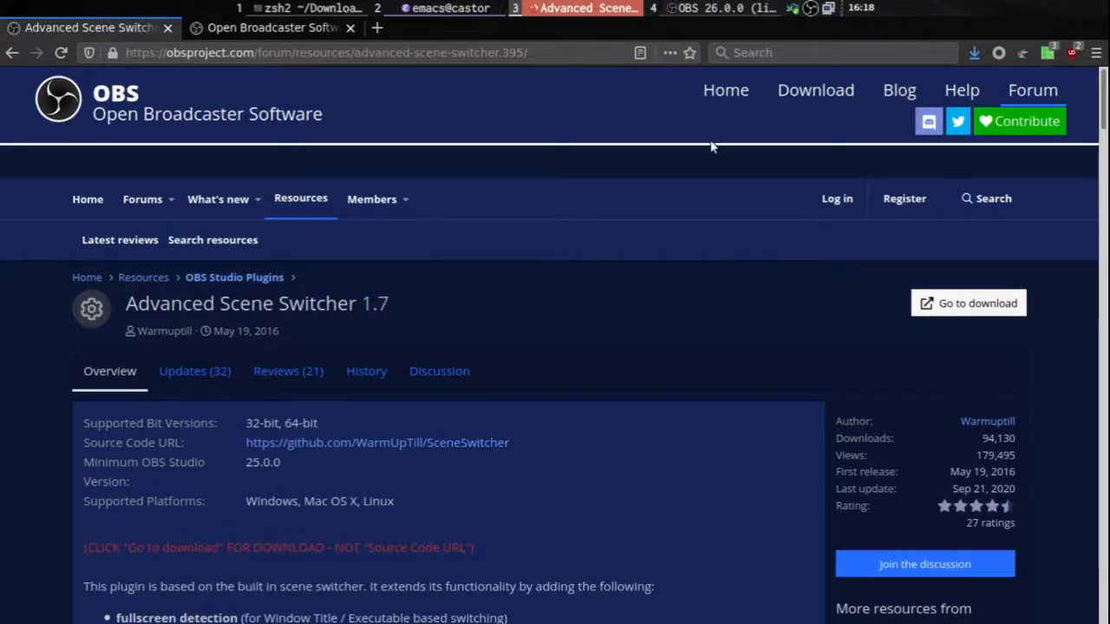
scroll(510, 323, down, 10)
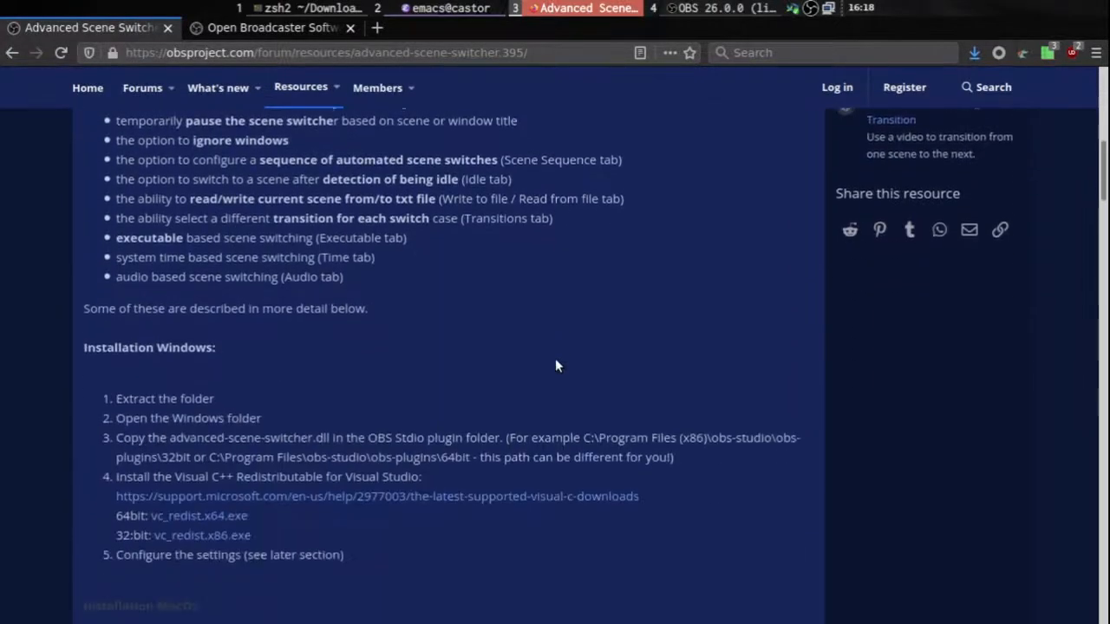
scroll(143, 260, down, 3)
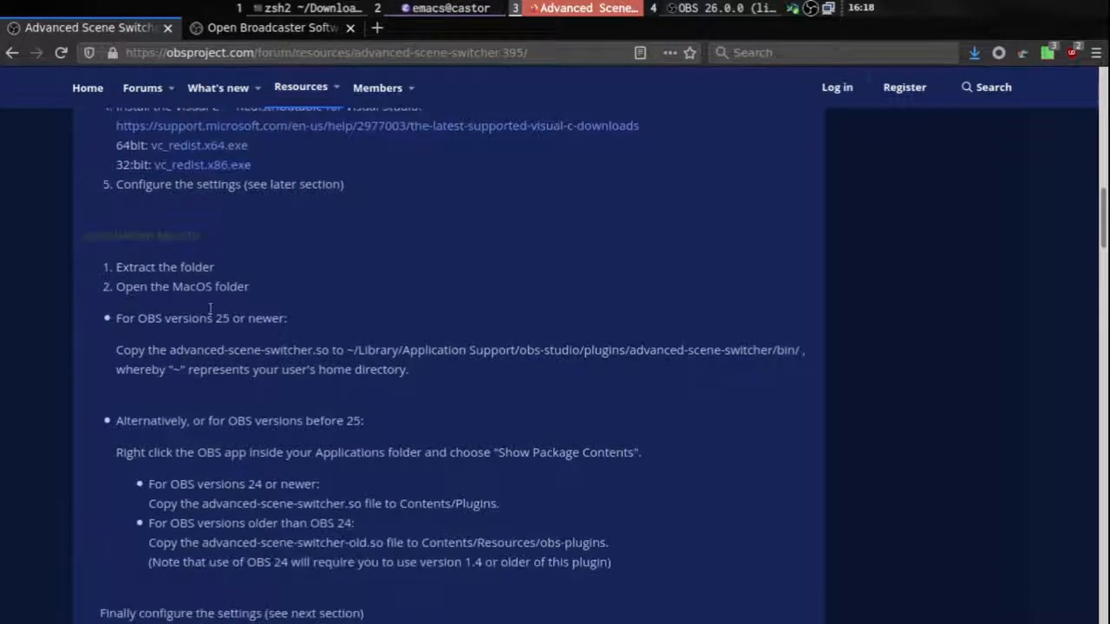
scroll(301, 327, down, 4)
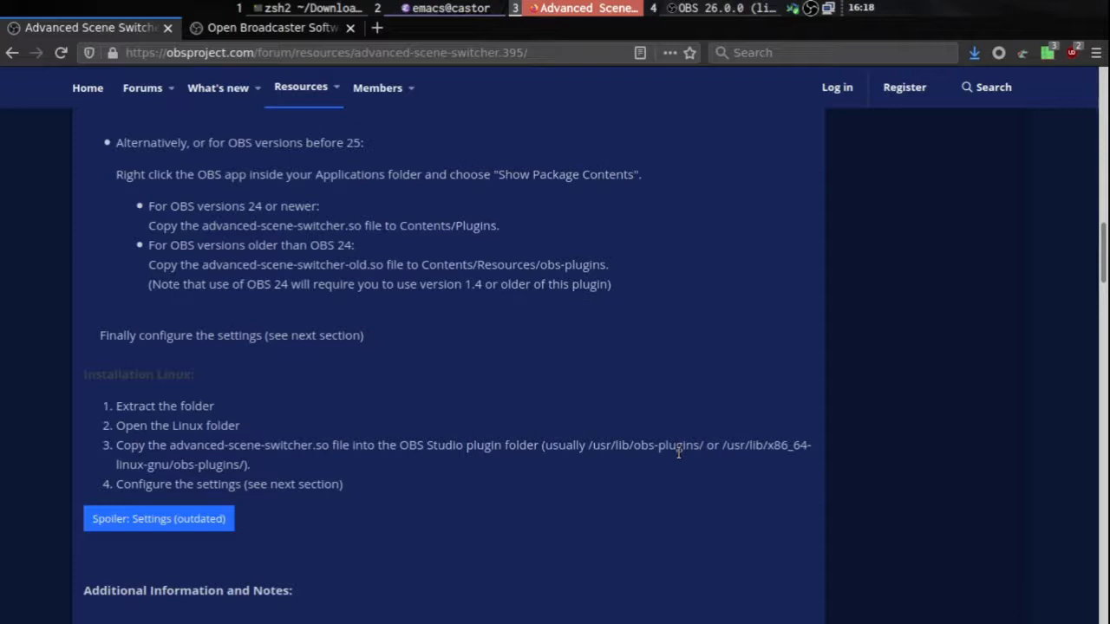
key(super+1)
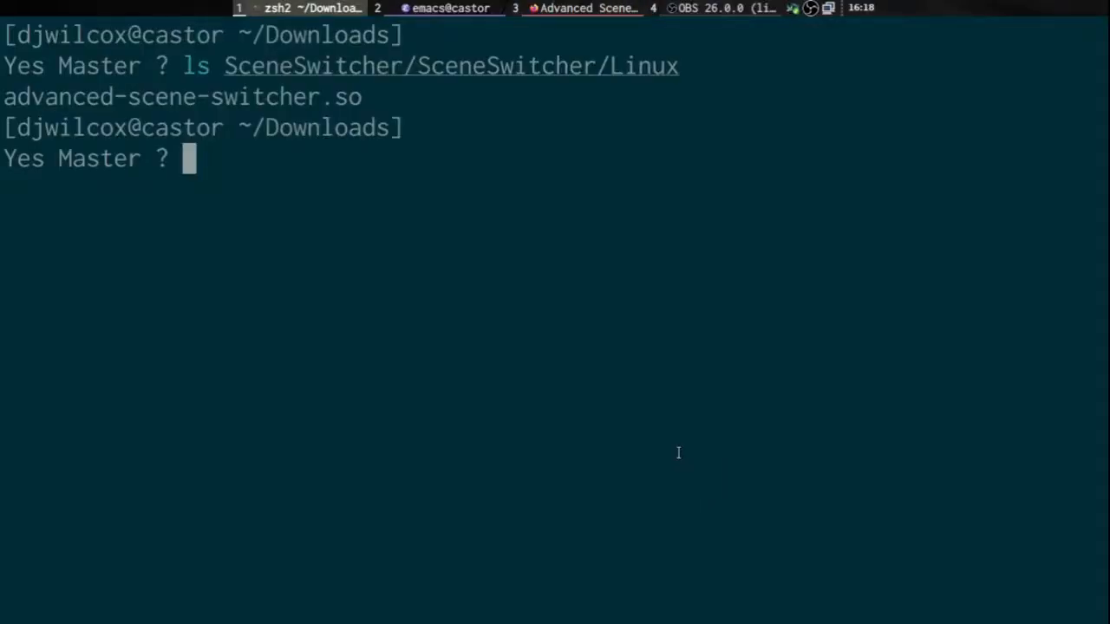
text(ls ~)
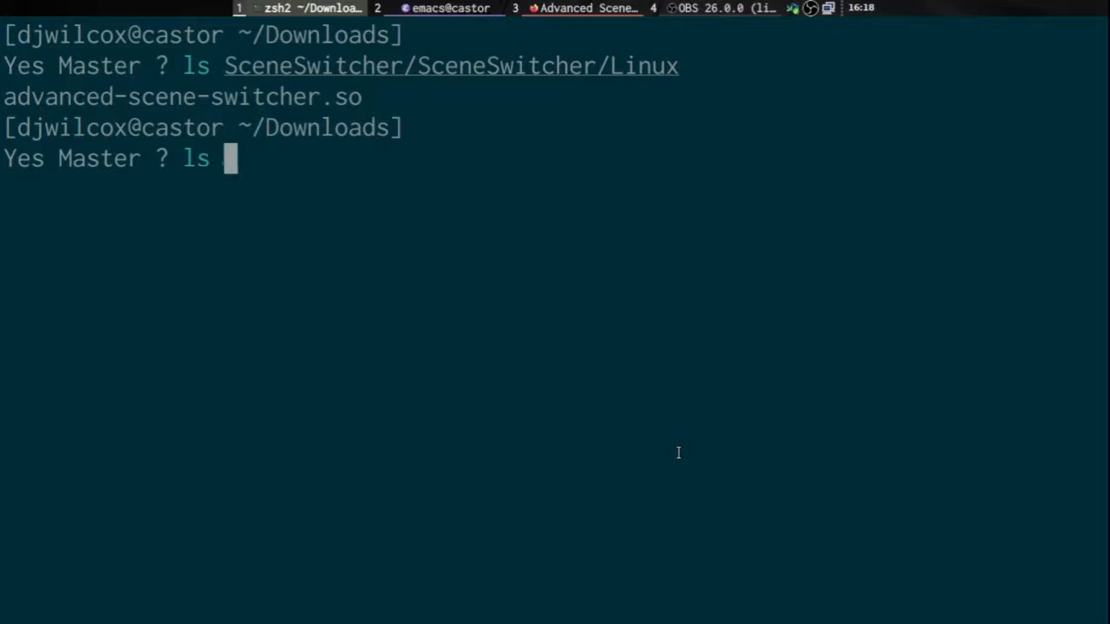
key(BackSpace)
key(BackSpace)
key(BackSpace)
key(BackSpace)
key(ctrl+l)
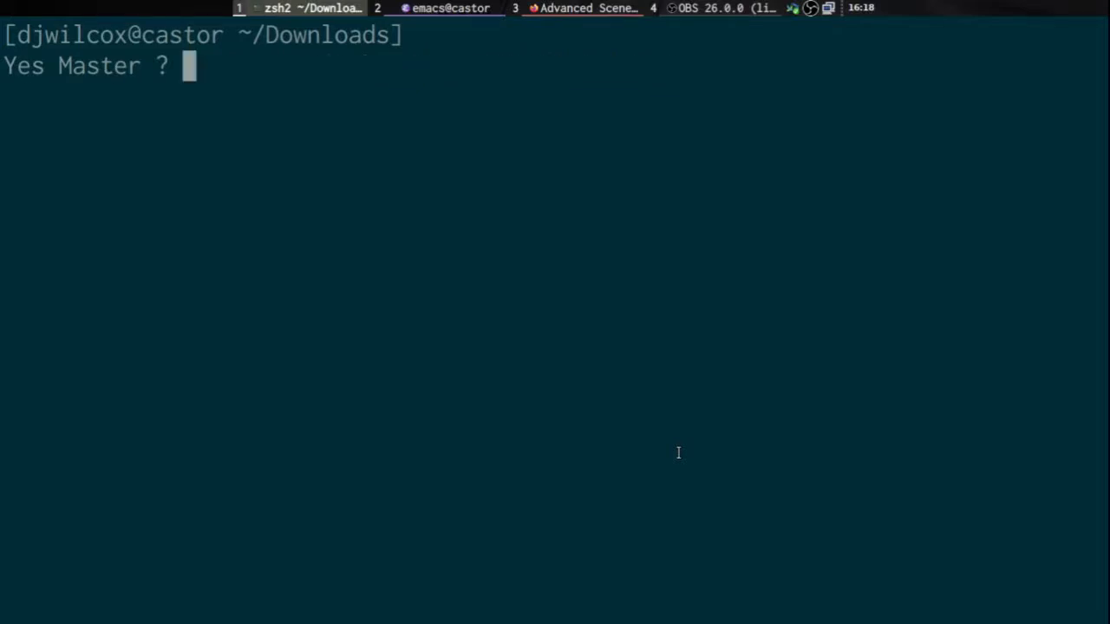
Step: List the contents of the user's OBS plugin folder, ~/.config/obs-studio/plugins
text(ls ~/.co)
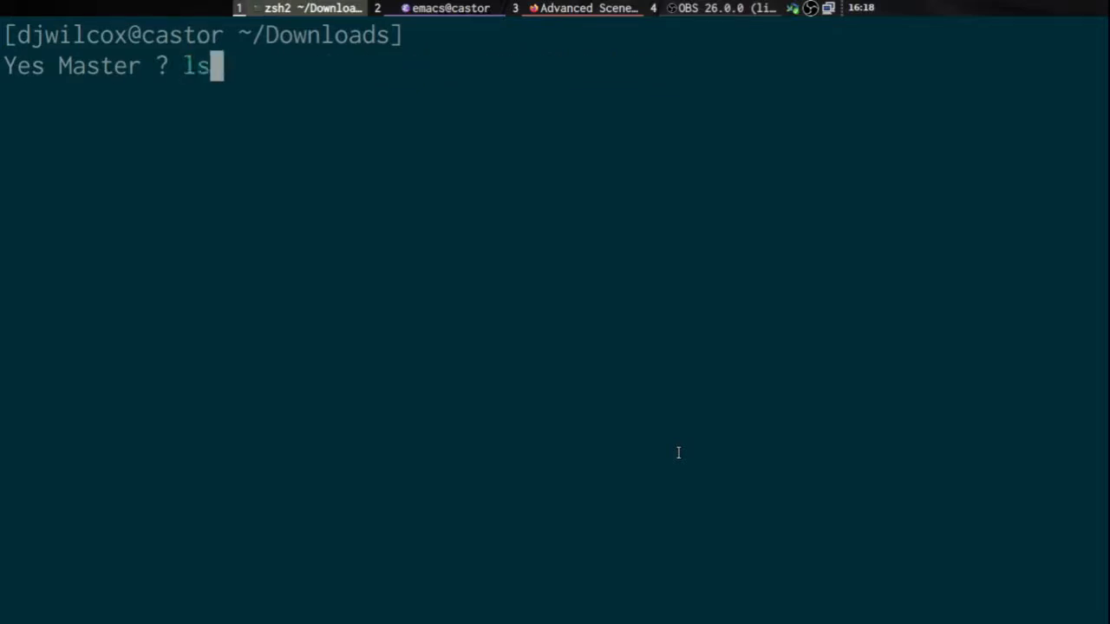
key(Tab)
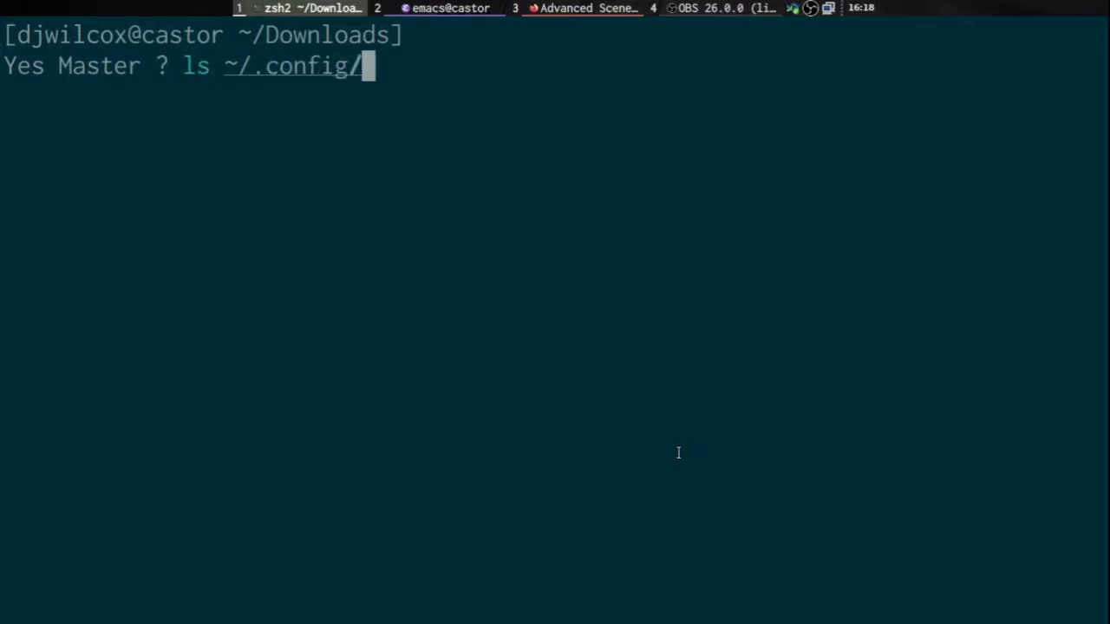
text(obs)
key(Tab)
text(pl)
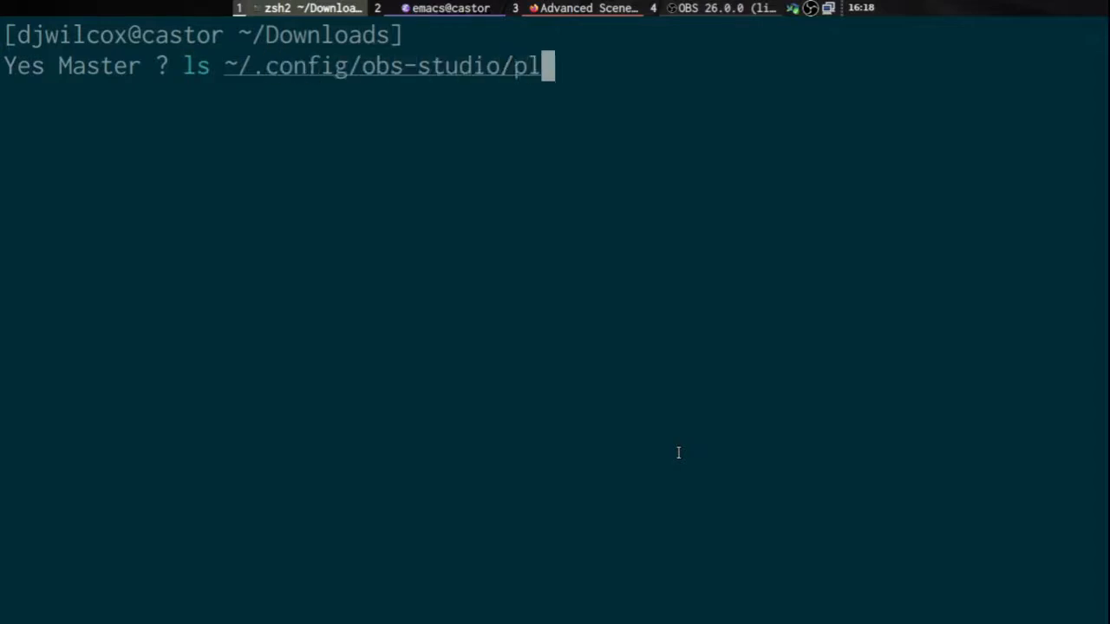
key(Tab)
text(s)
key(Tab)
key(Return)
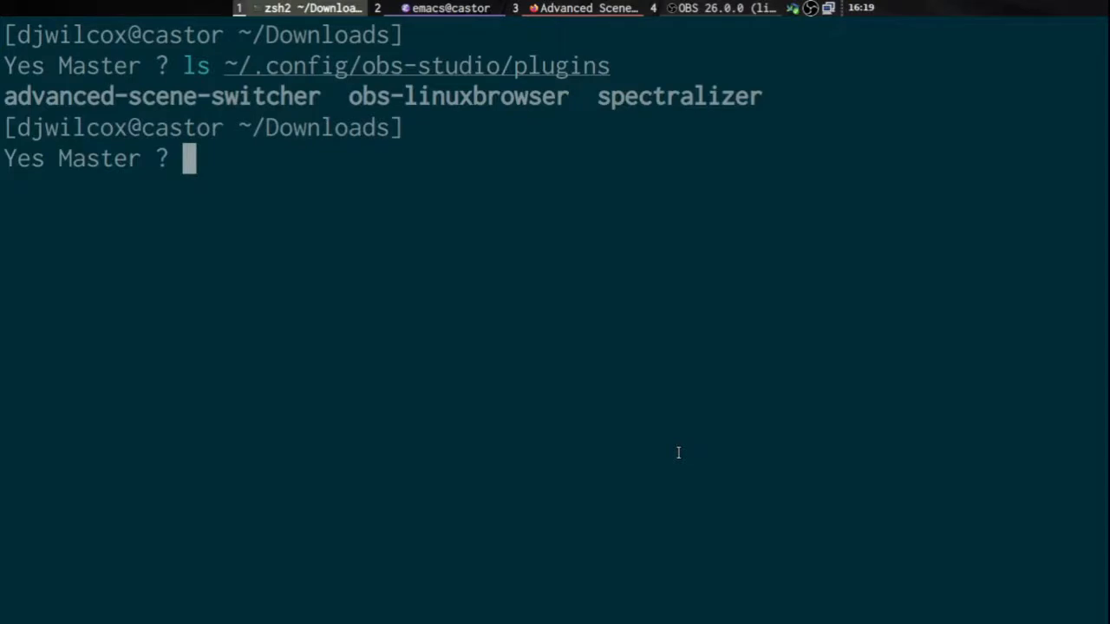
Step: List the contents of ~/.config/obs-studio/plugins/advanced-scene-switcher/bin/64bit
key(Up)
text(/)
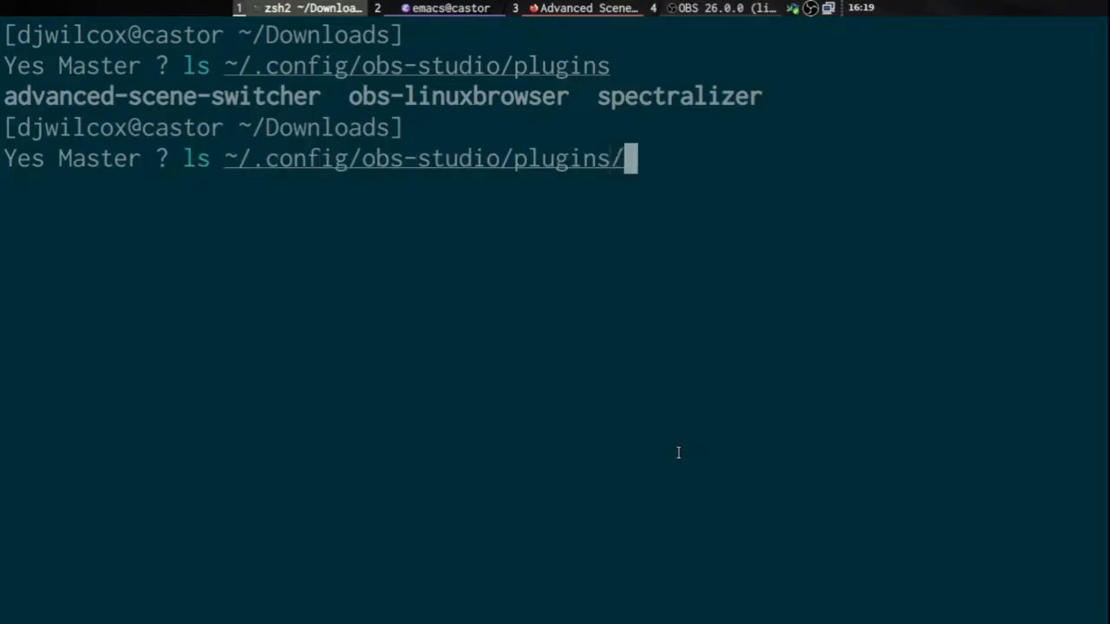
text(ad)
key(Tab)
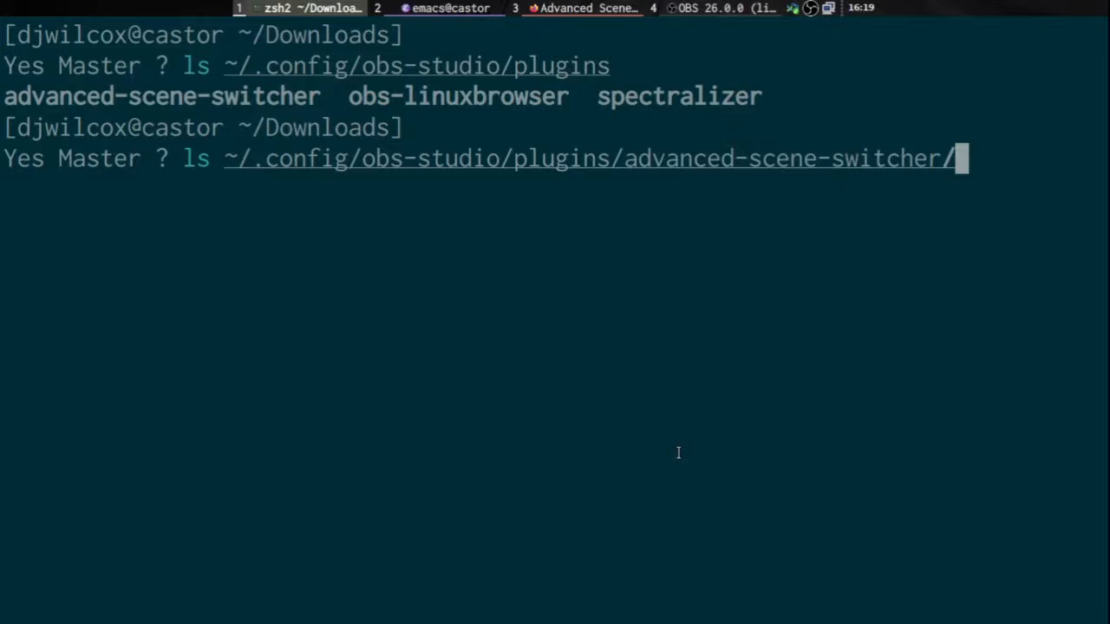
key(Tab)
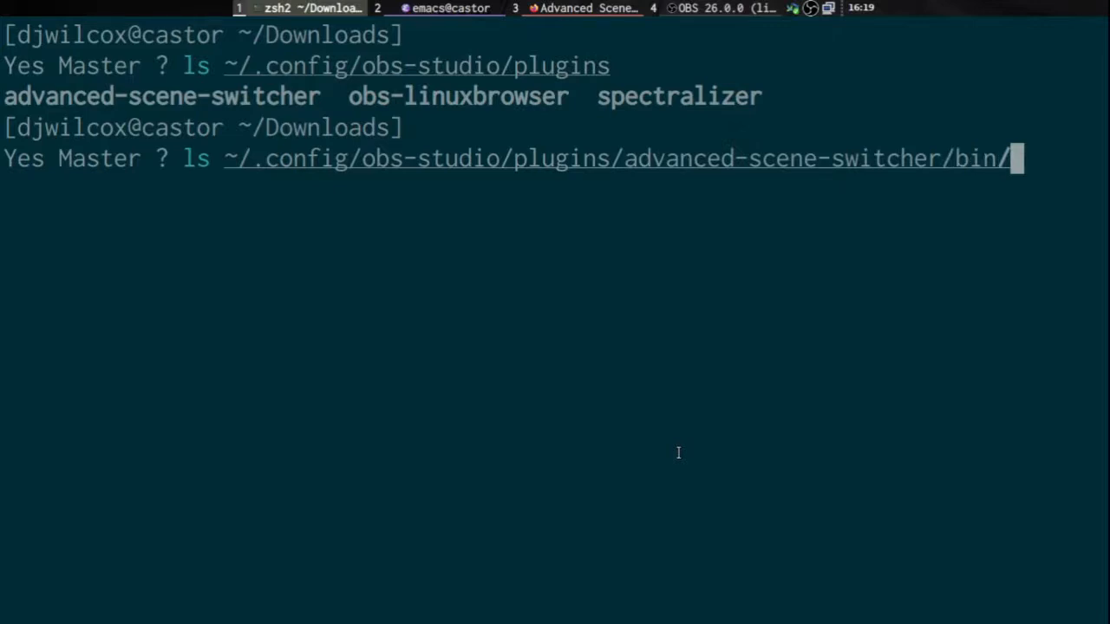
text(6)
key(Tab)
key(Return)
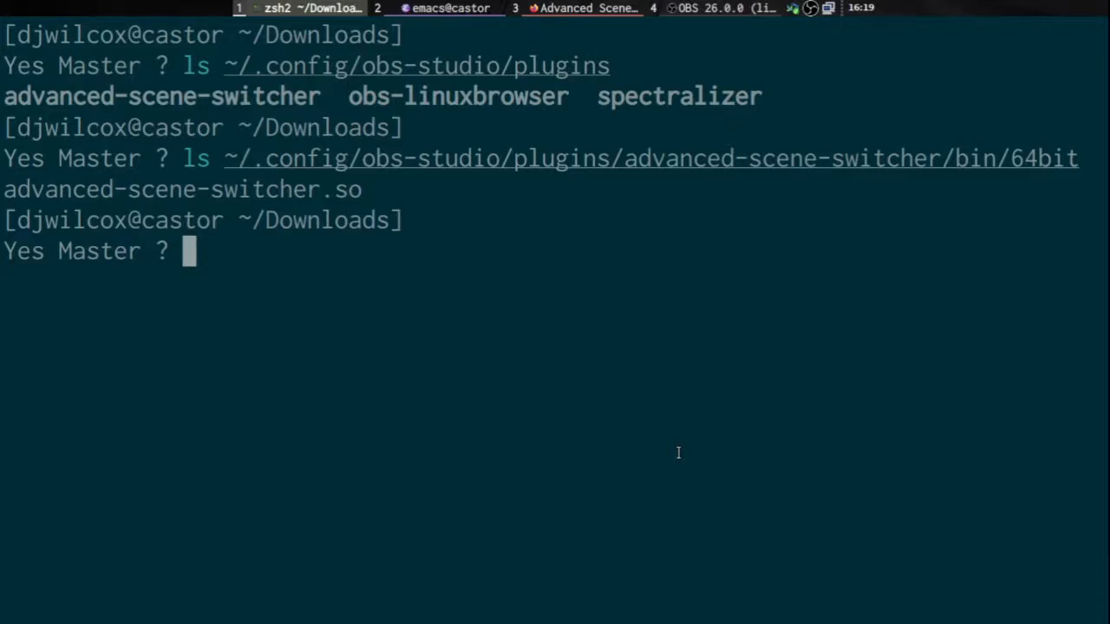
Step: Clear the terminal and list the contents of SceneSwitcher/SceneSwitcher/Linux in the Downloads folder
key(ctrl+l)
text(ls )
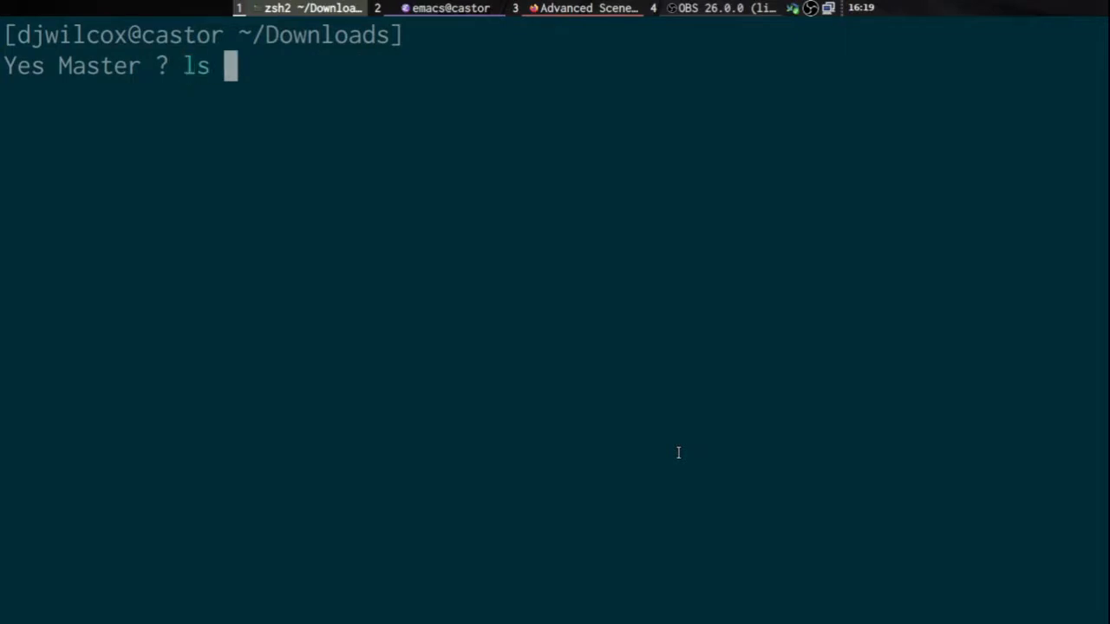
text(sc)
key(Tab)
text(sc)
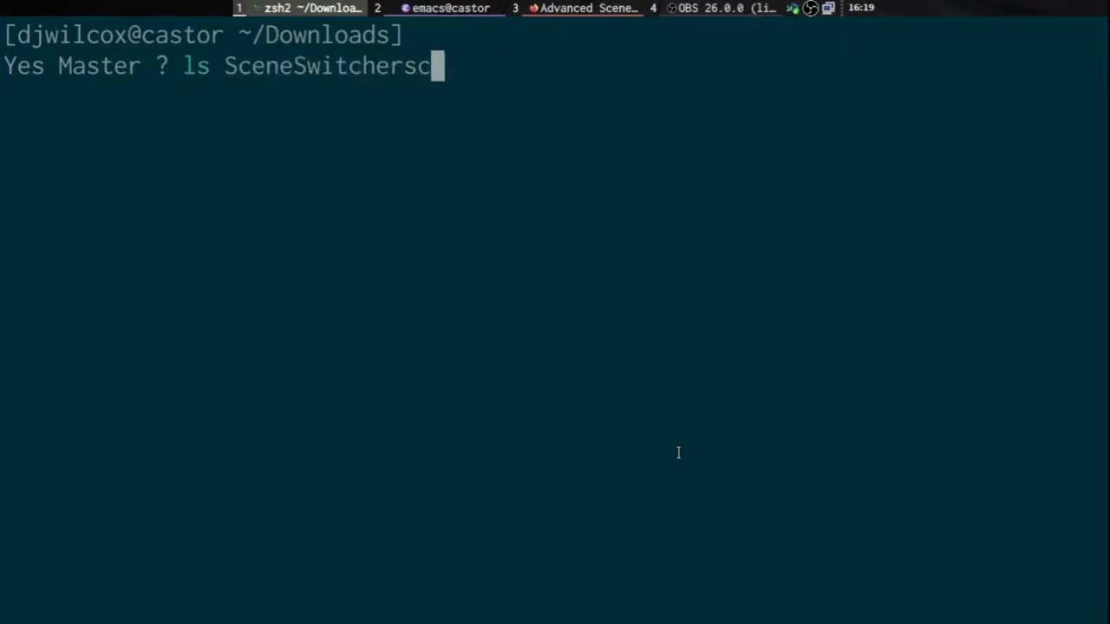
key(BackSpace)
key(BackSpace)
text(/s)
key(Tab)
text(s Sc)
key(Tab)
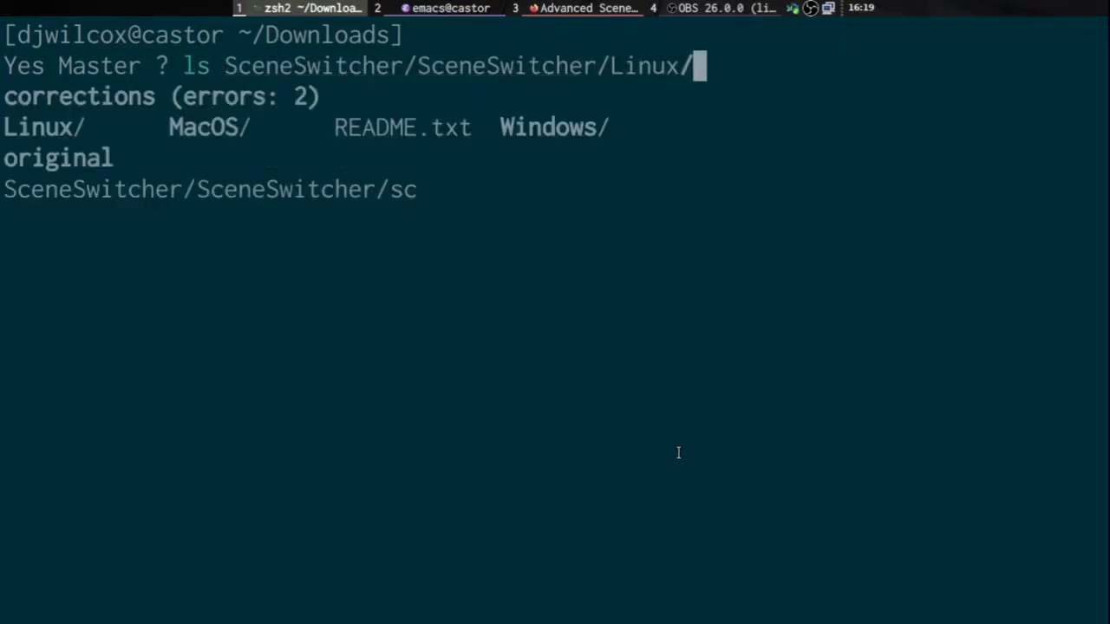
key(Return)
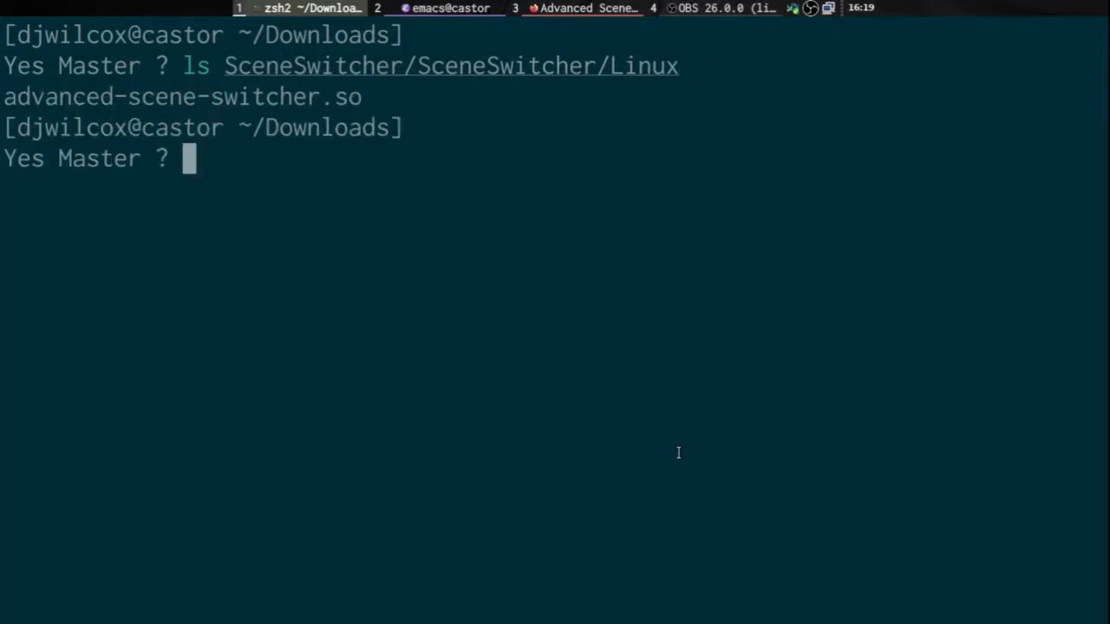
text(mkdir )
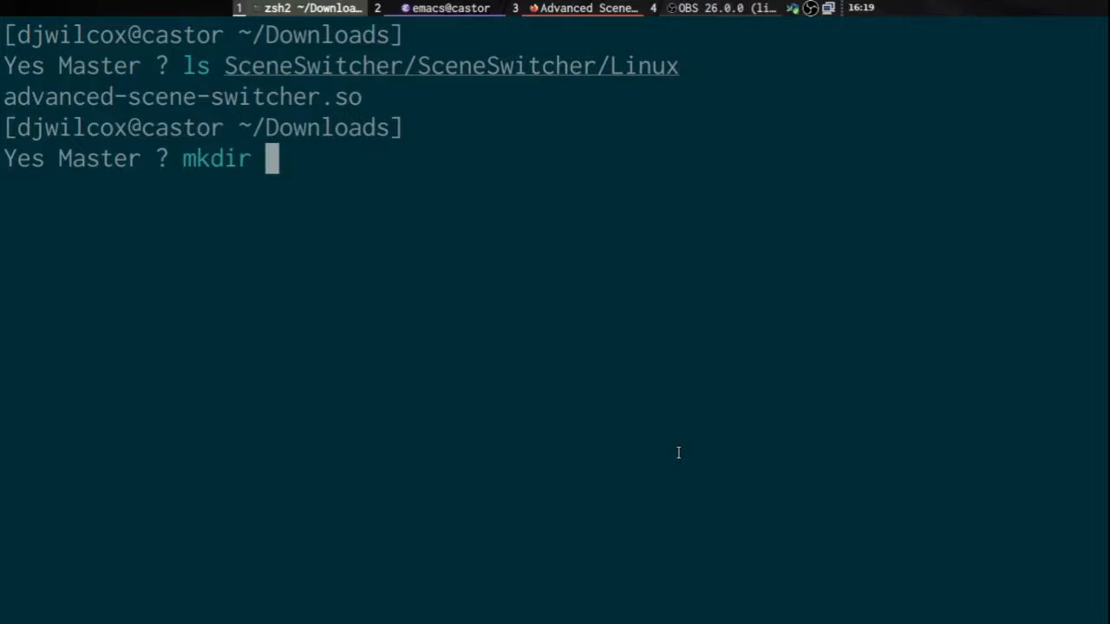
text(-p ~/.co)
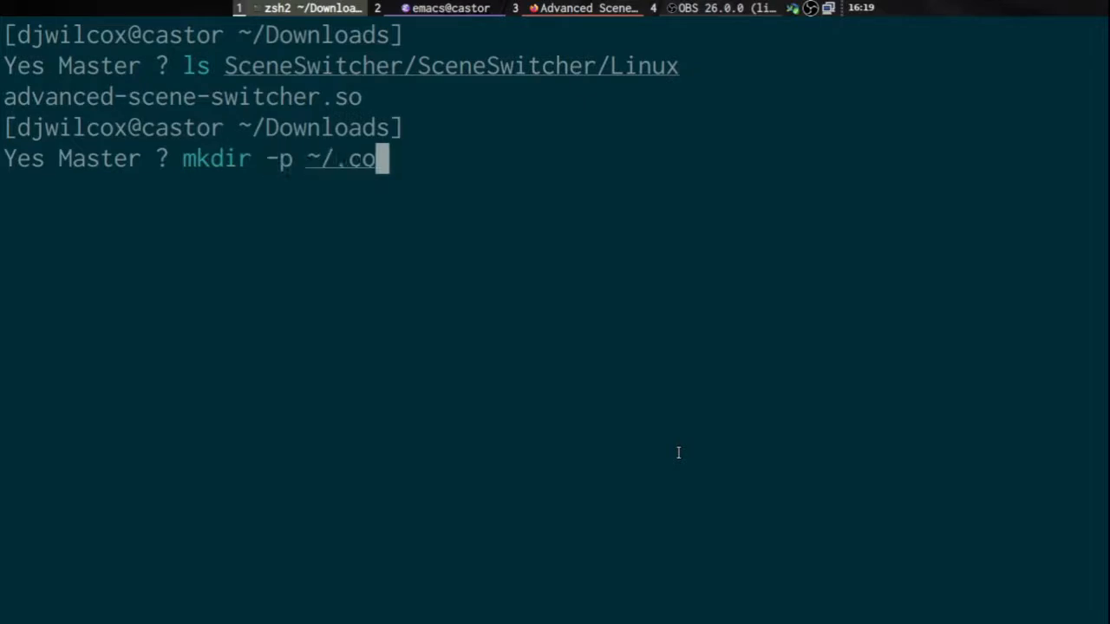
text(nfig/o)
key(Tab)
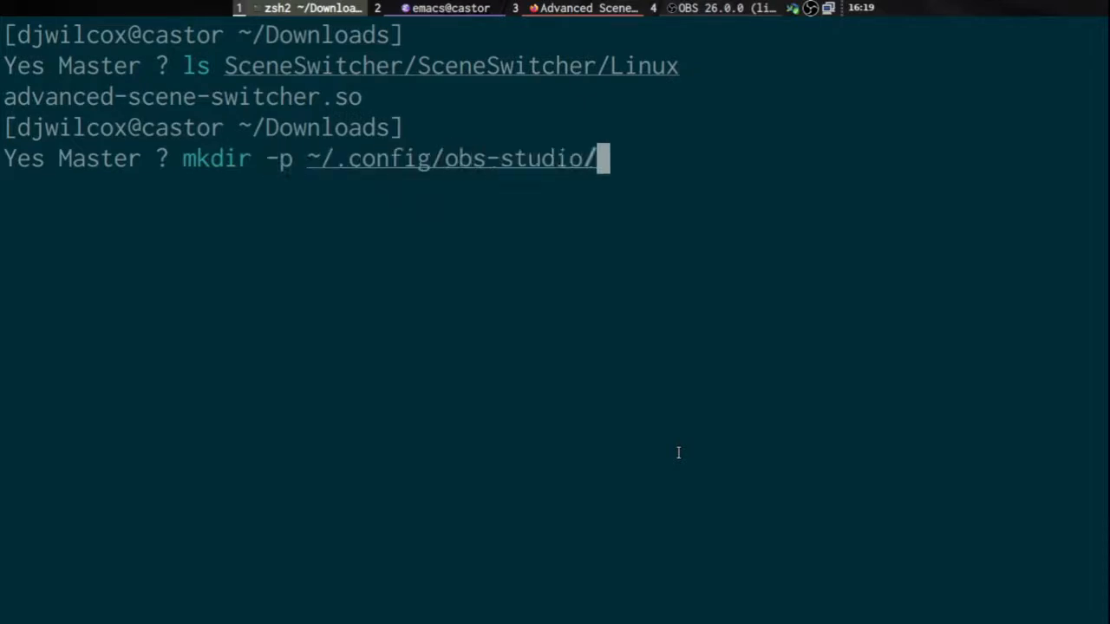
text(lu)
key(Tab)
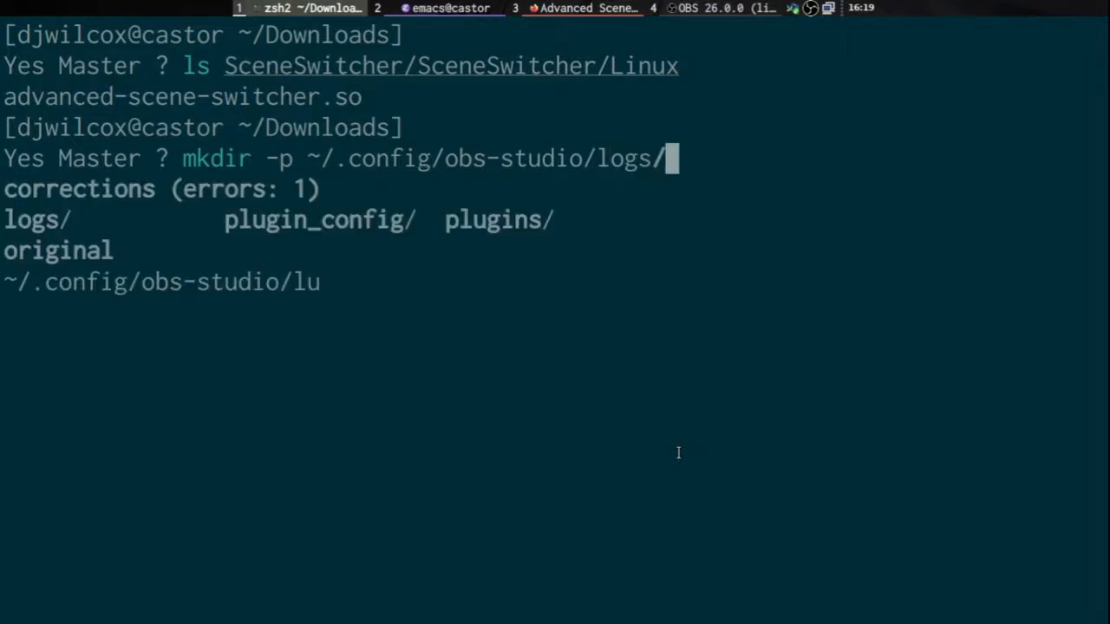
key(BackSpace)
key(BackSpace)
key(BackSpace)
key(BackSpace)
key(BackSpace)
text(plu)
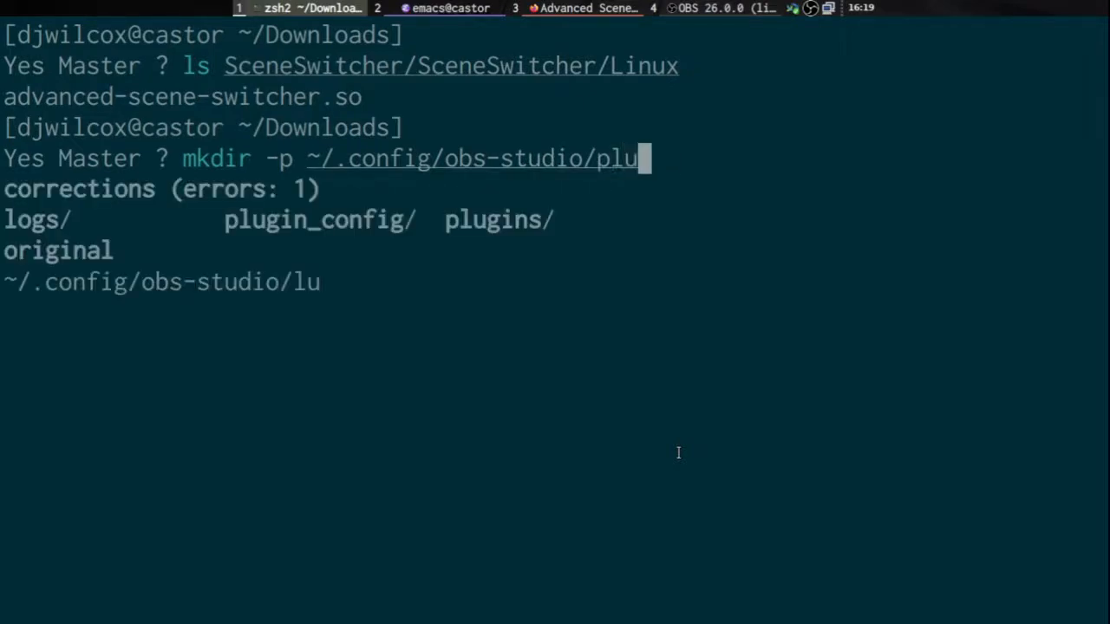
text(gins/ad)
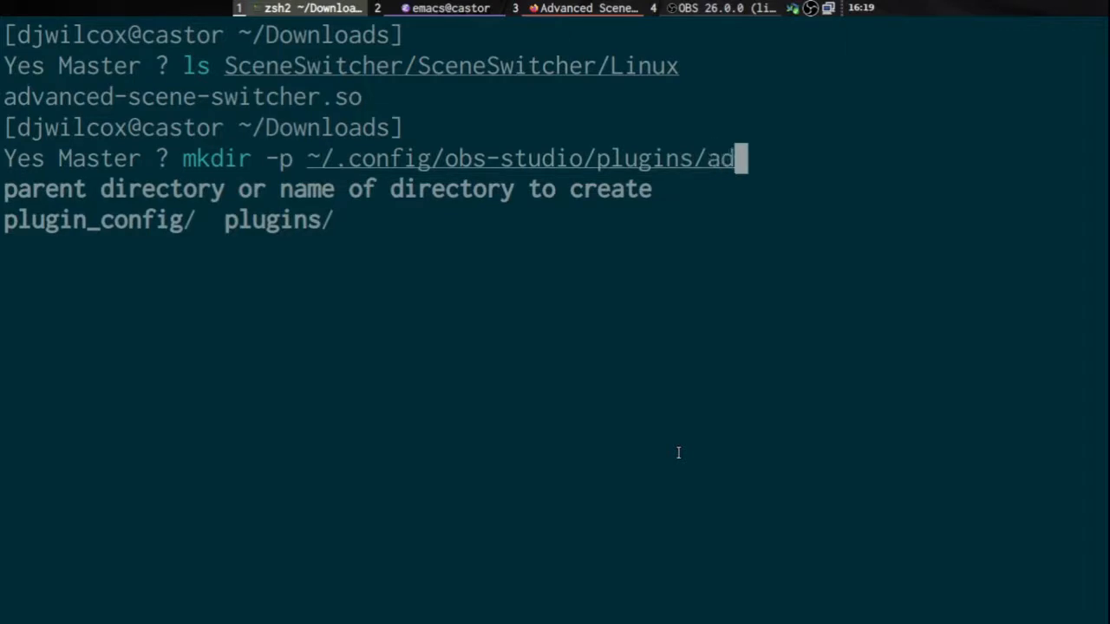
key(Tab)
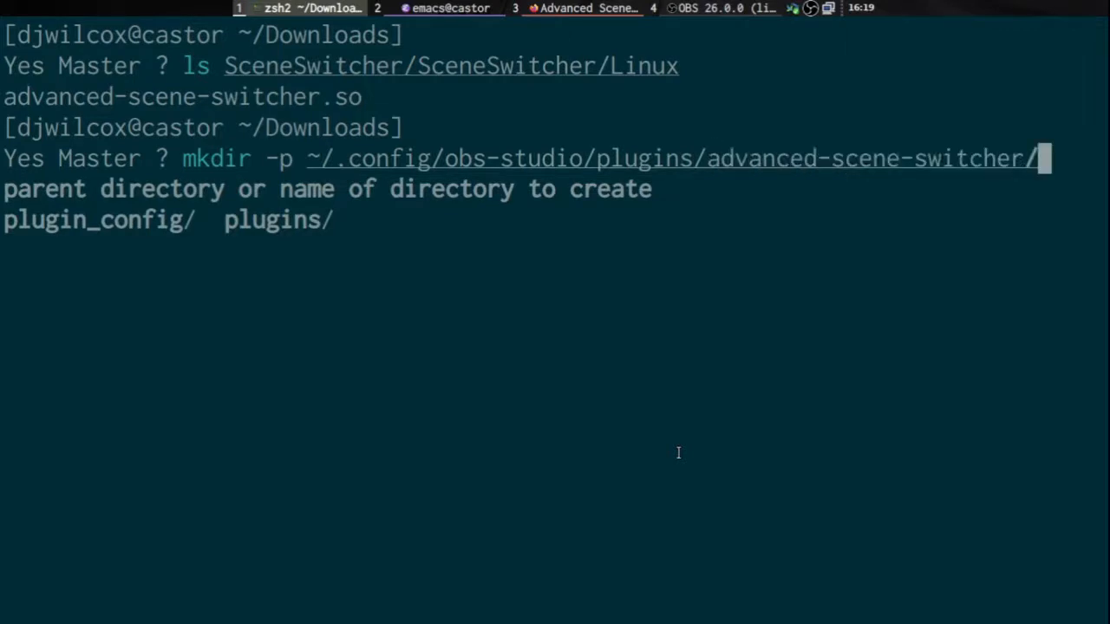
text(bin/)
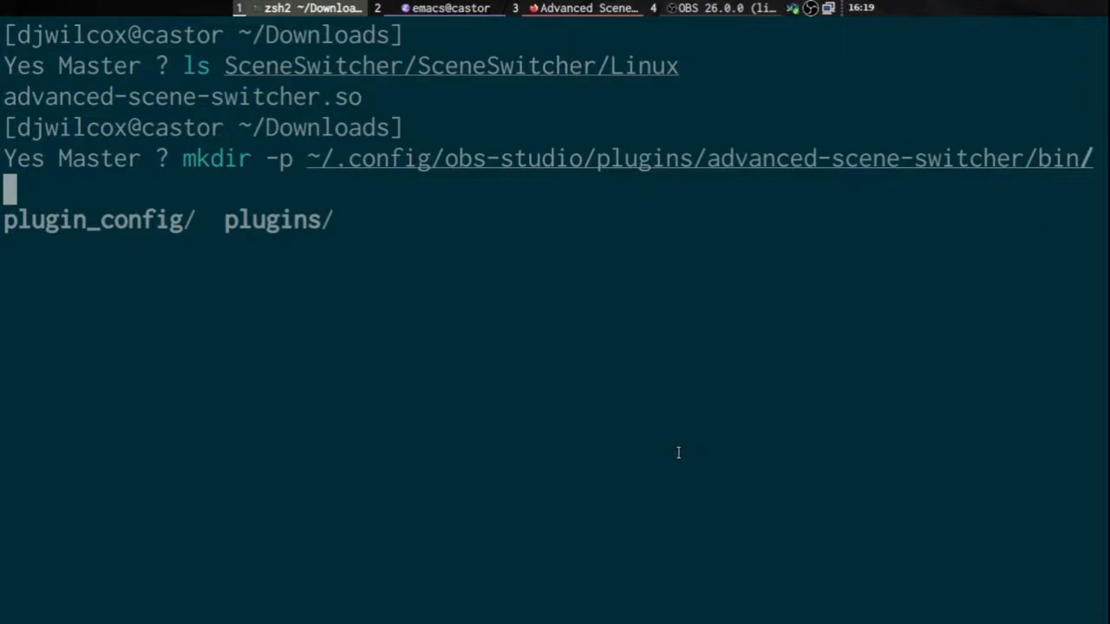
text(64bit/)
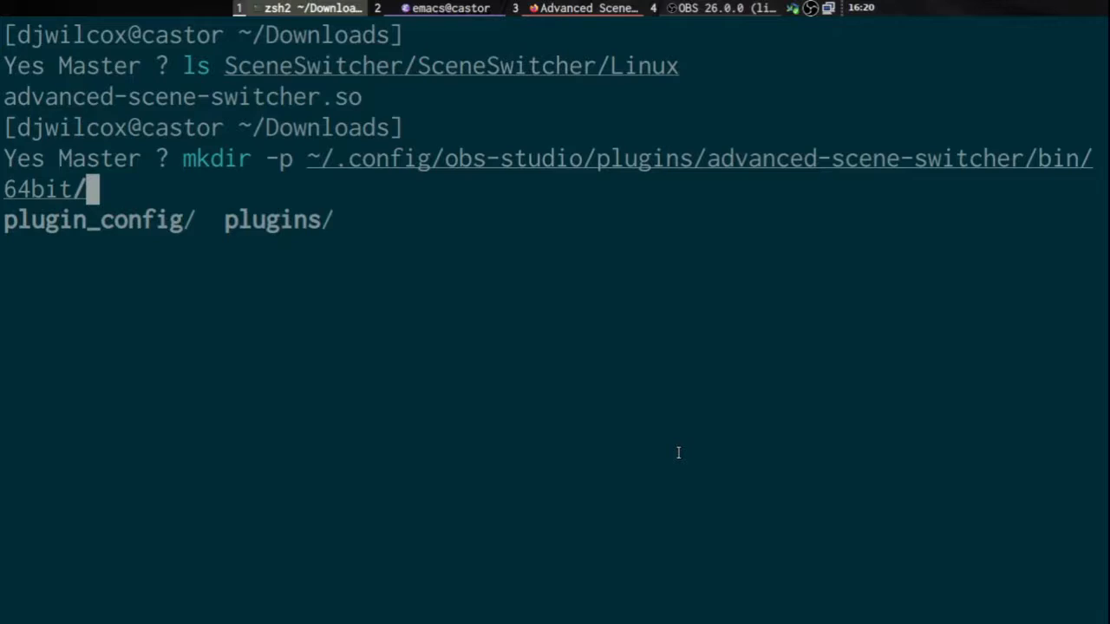
text(z)
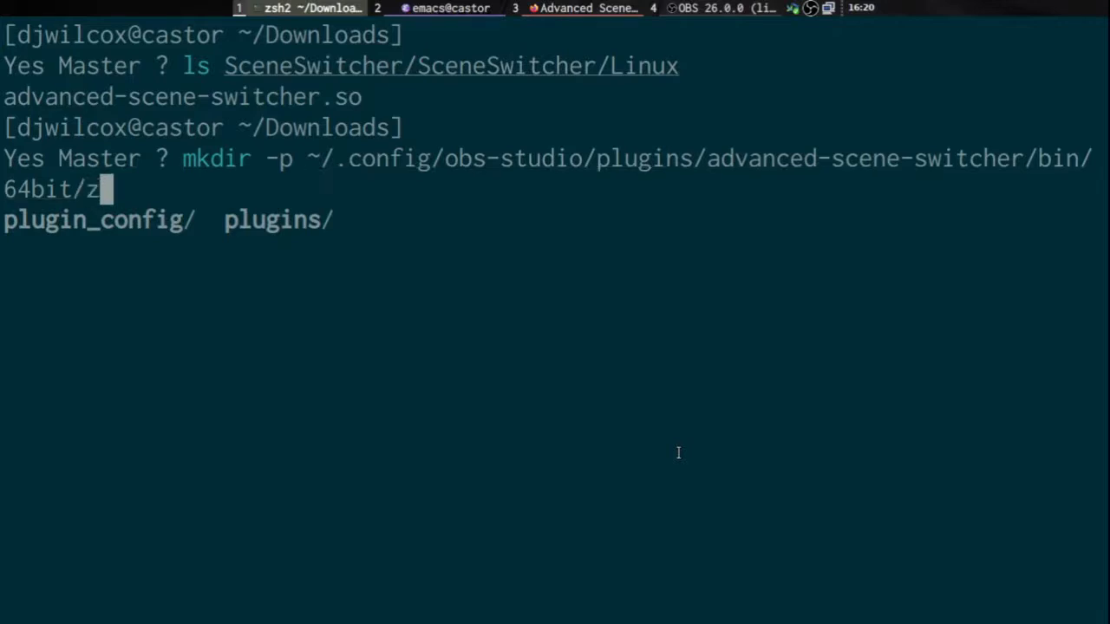
key(ctrl+u)
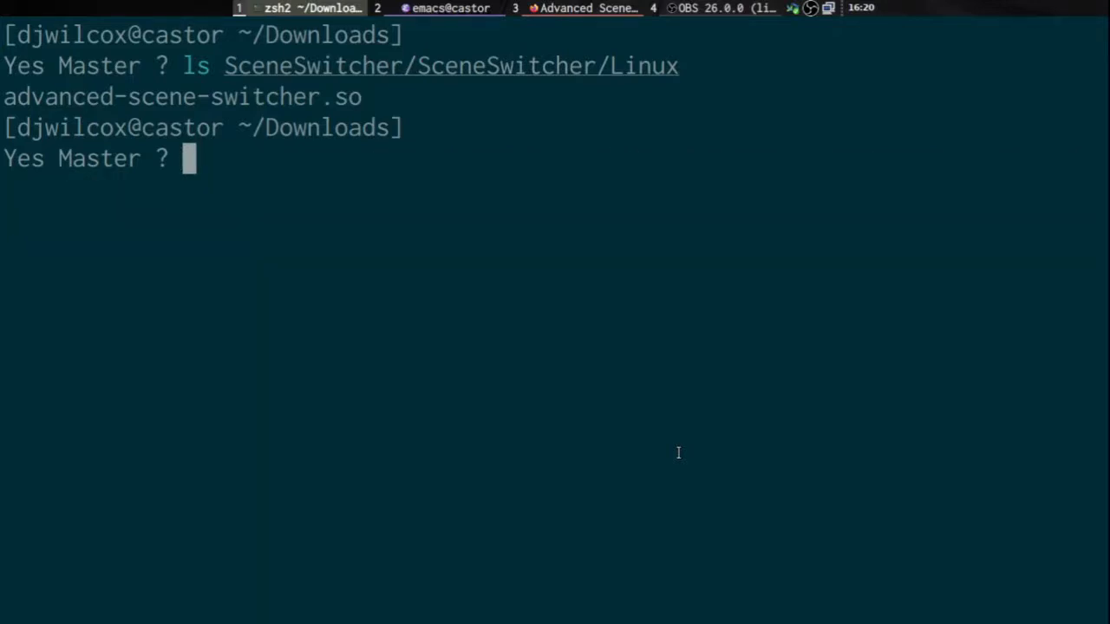
key(ctrl+l)
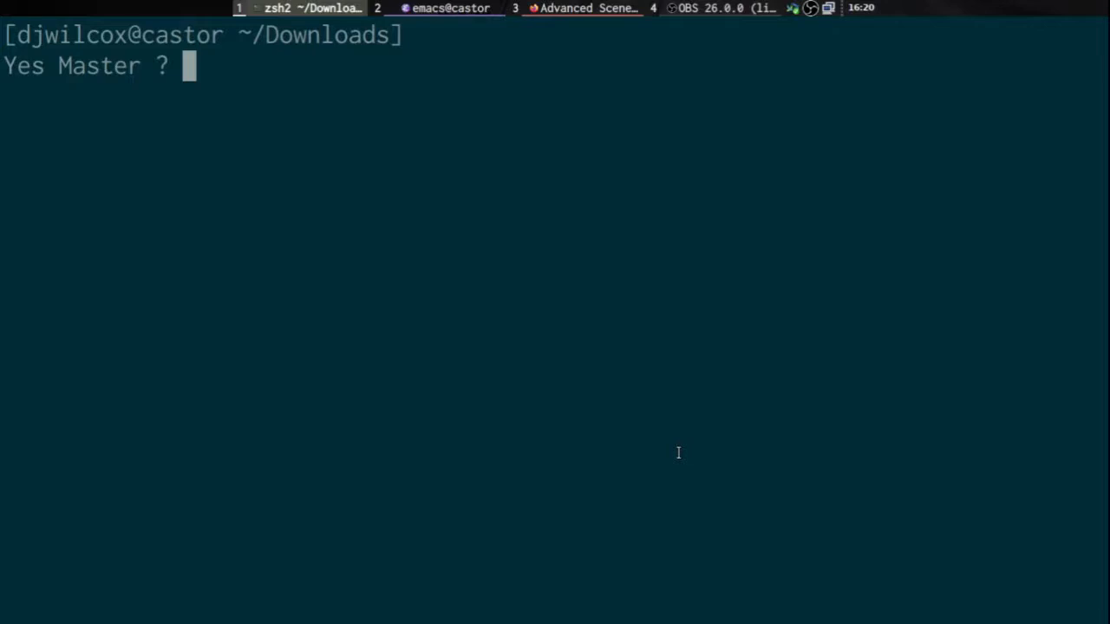
text(sudo ap)
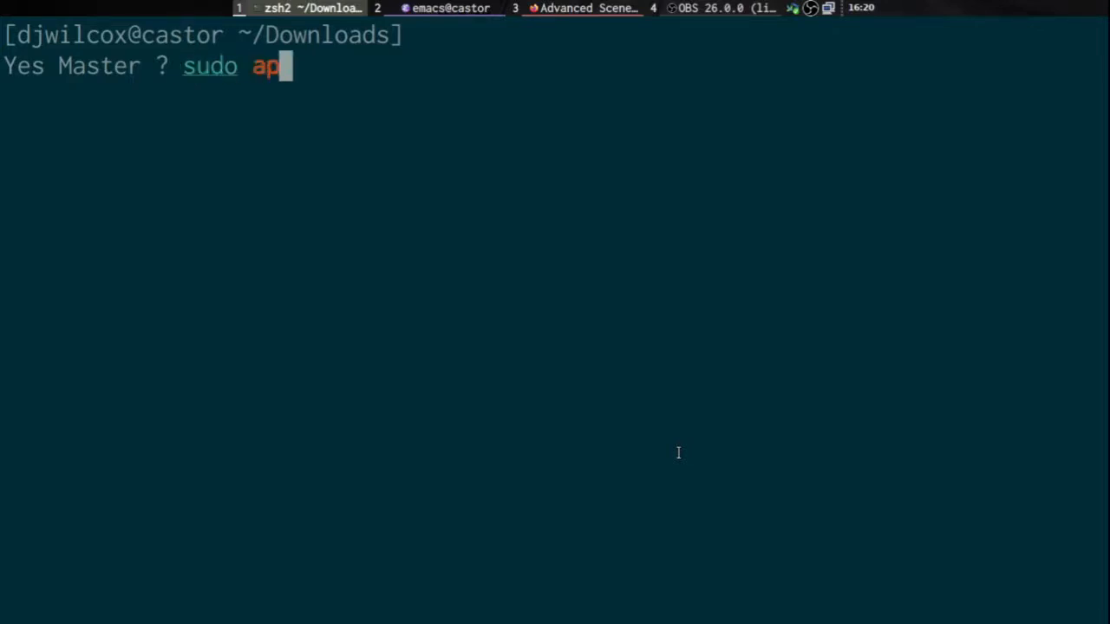
text(t update)
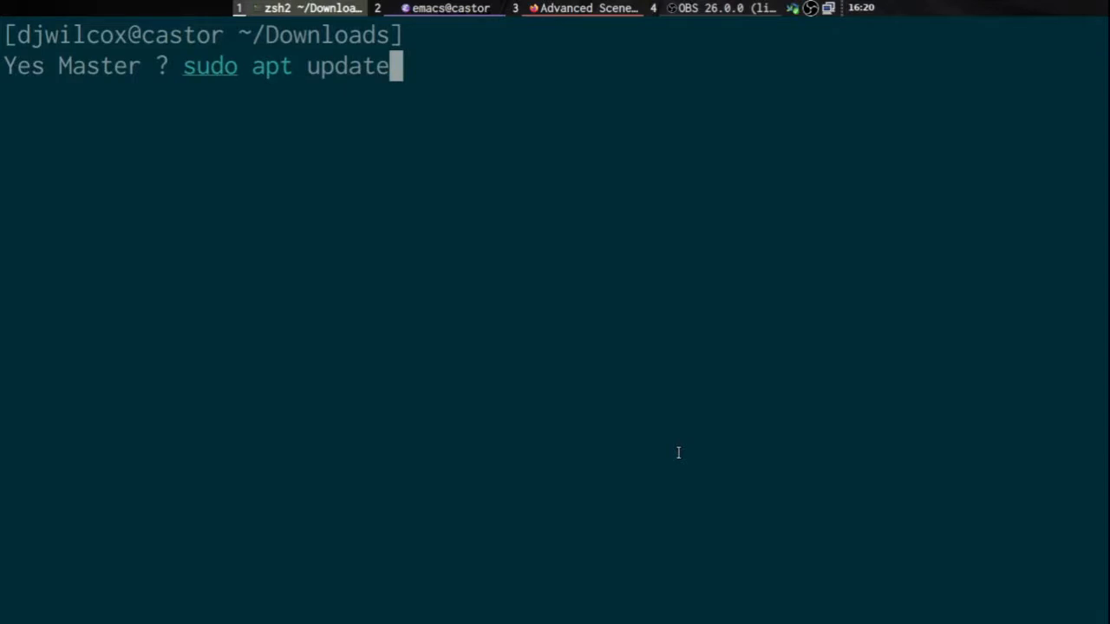
key(BackSpace)
key(BackSpace)
key(BackSpace)
key(BackSpace)
text(grade)
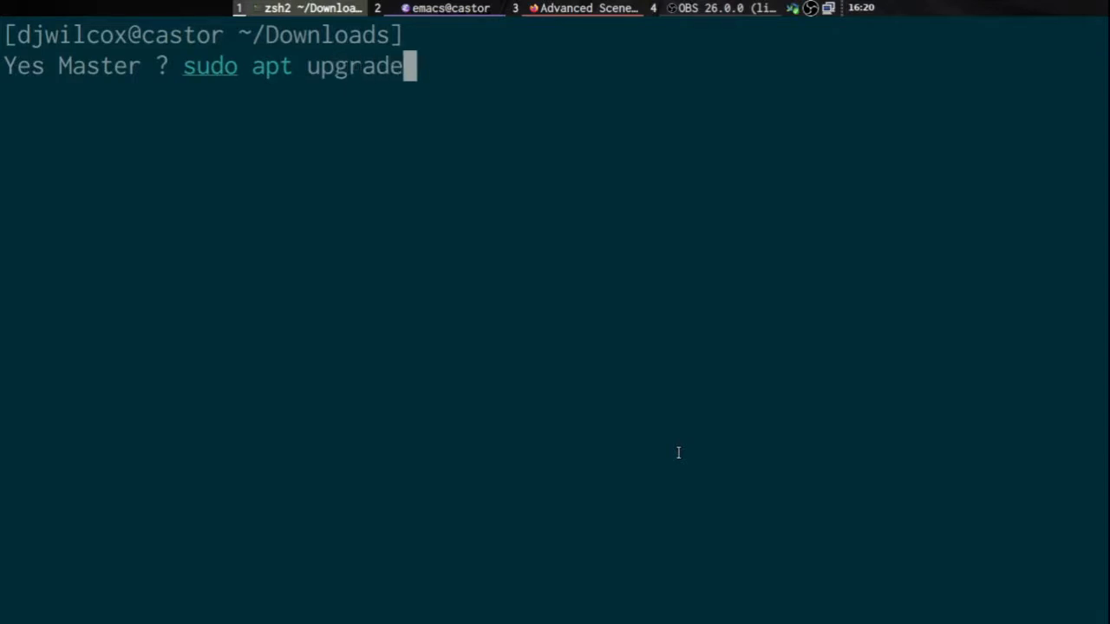
key(ctrl+u)
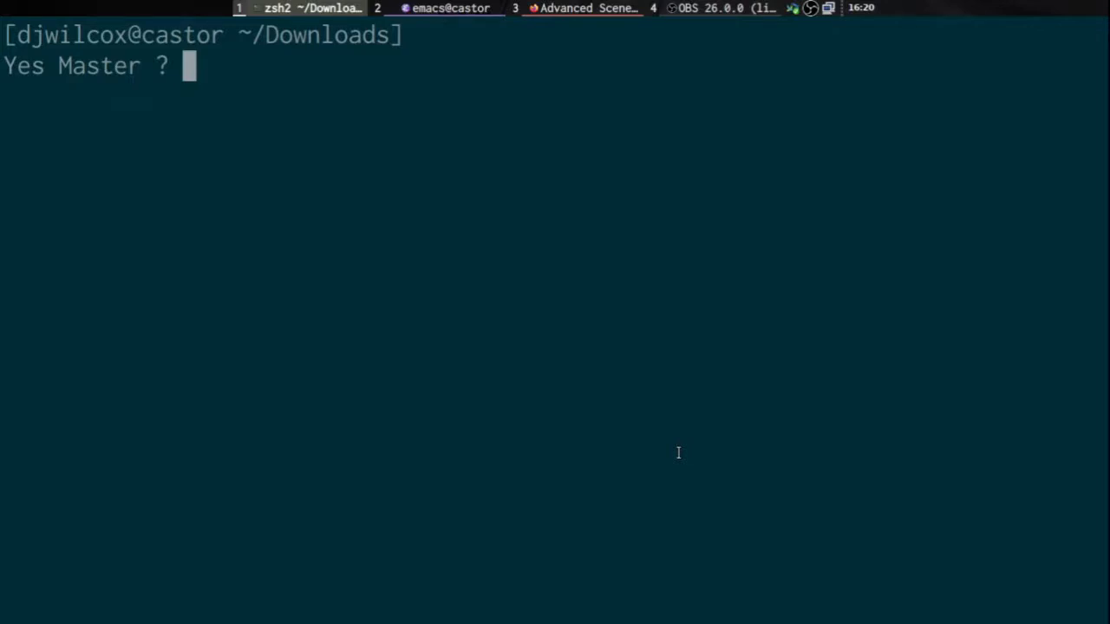
Step: Switch to OBS, open the Advanced Scene Switcher's Media settings and shift the window aside to uncover the Scenes list
key(super+4)
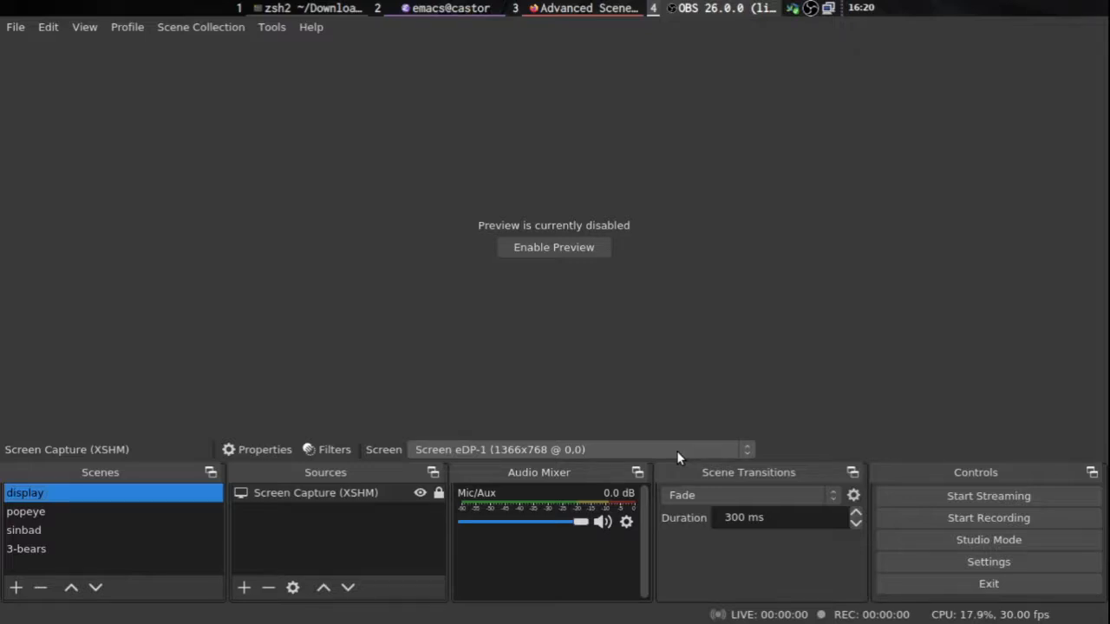
click(274, 31)
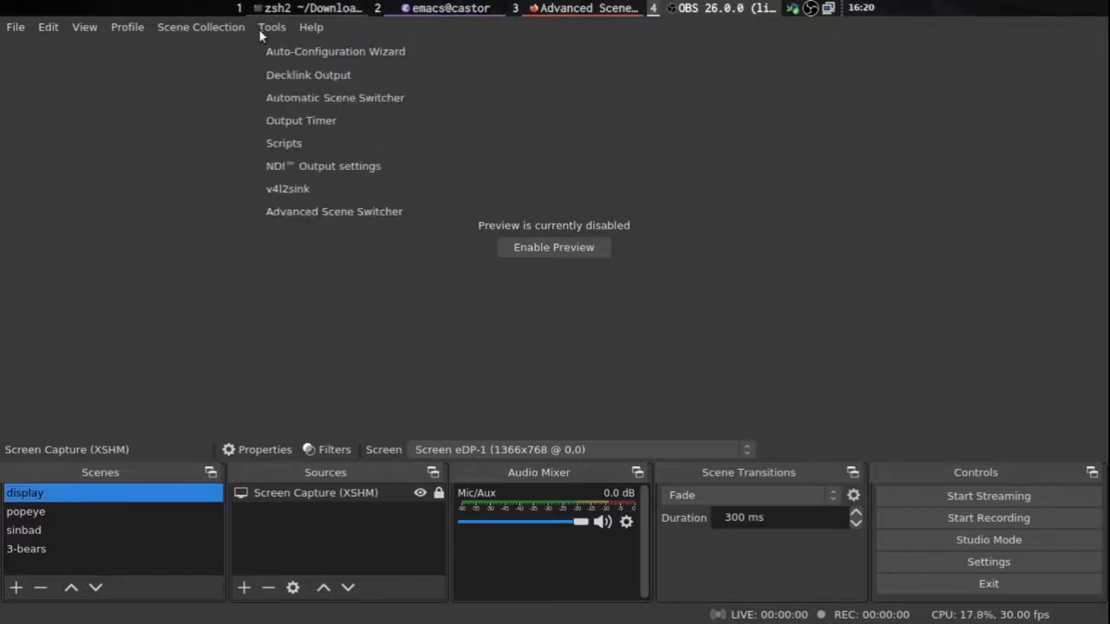
click(409, 211)
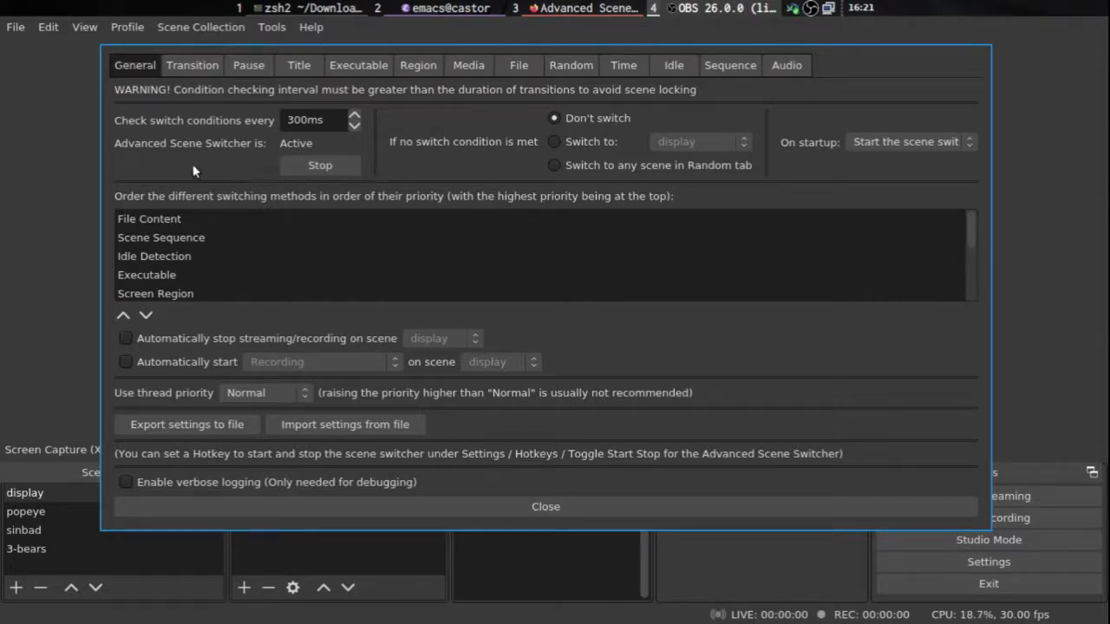
click(479, 67)
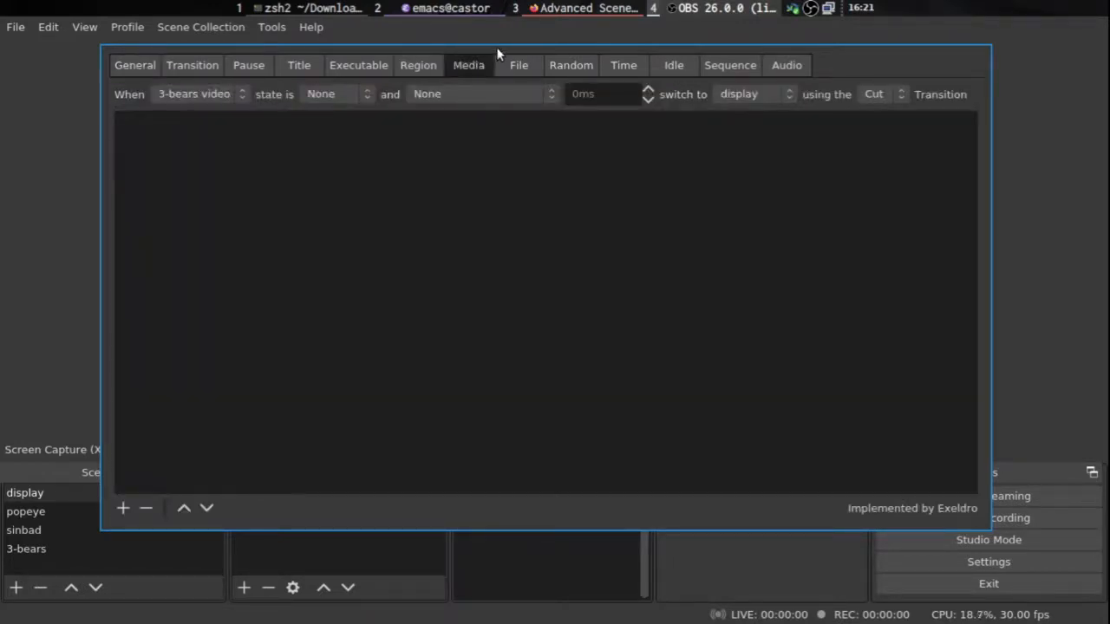
drag(500, 48, 588, 43)
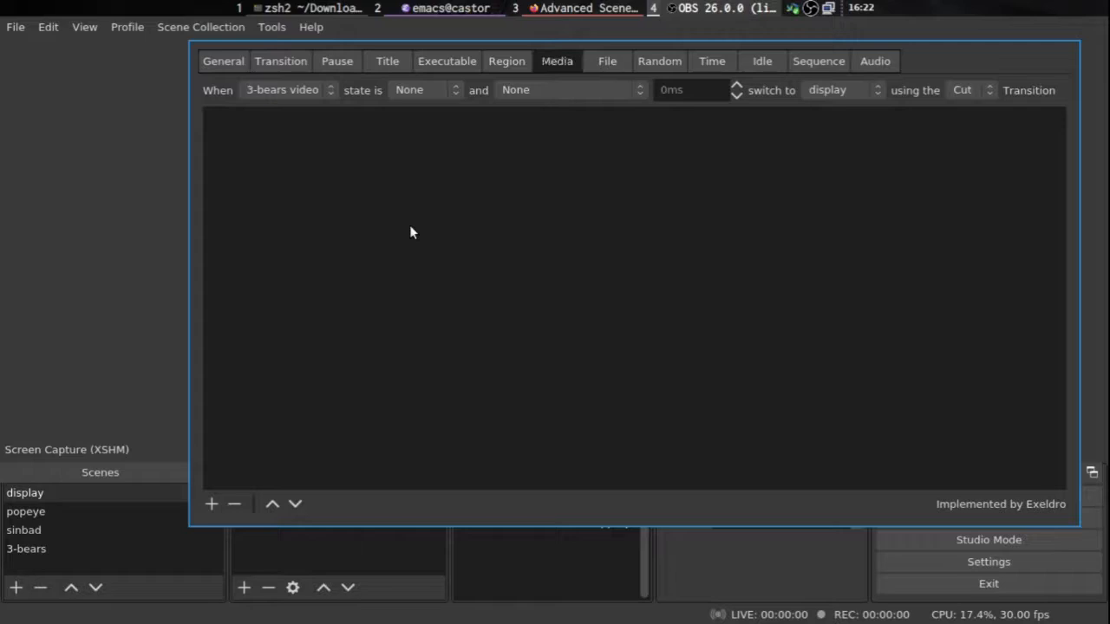
Step: Add a media rule that switches to the sinbad scene using the Fade transition when the popeye video state is Ended
click(307, 90)
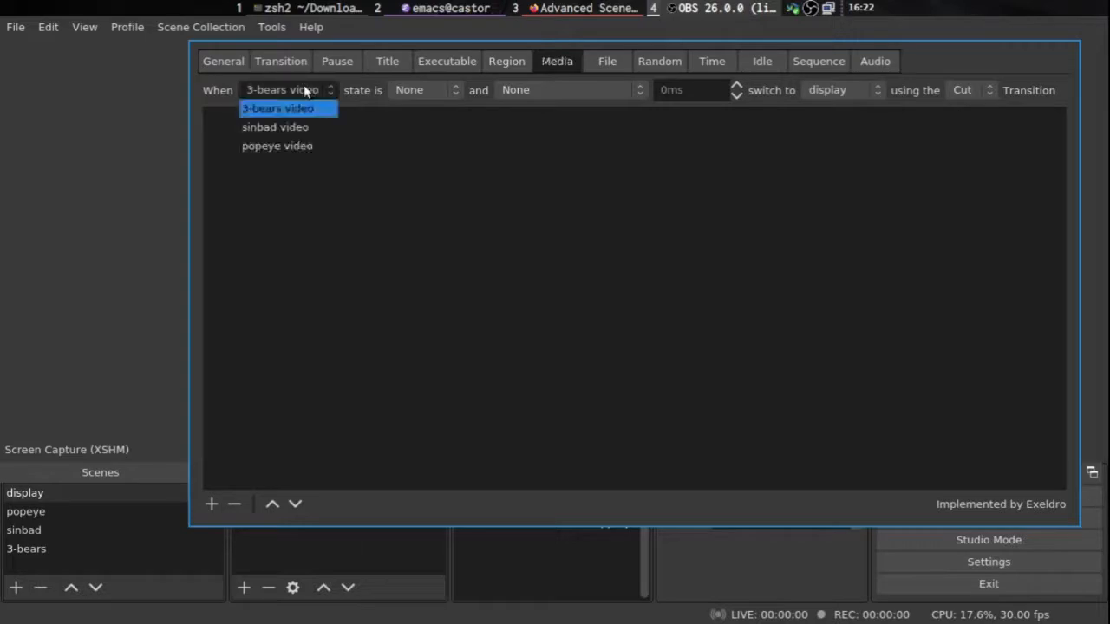
click(317, 145)
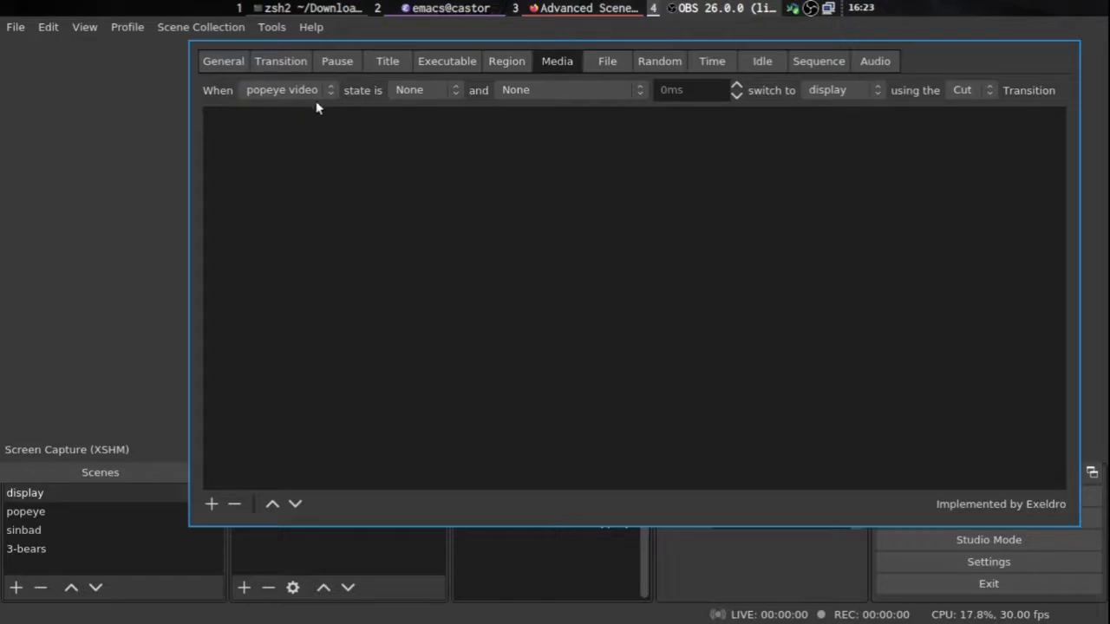
click(449, 95)
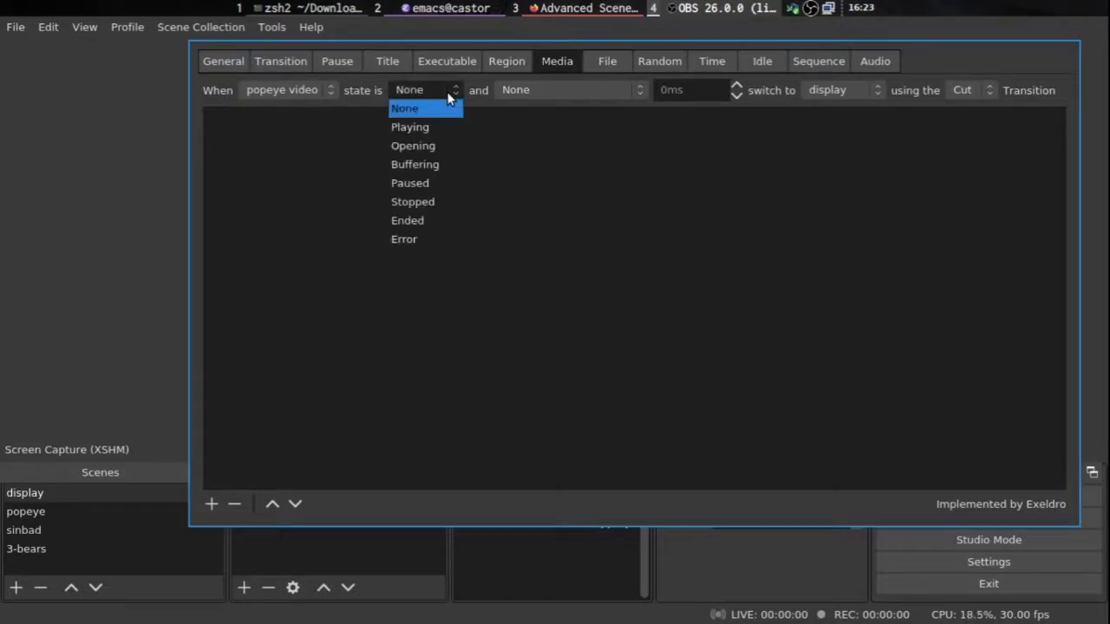
click(432, 220)
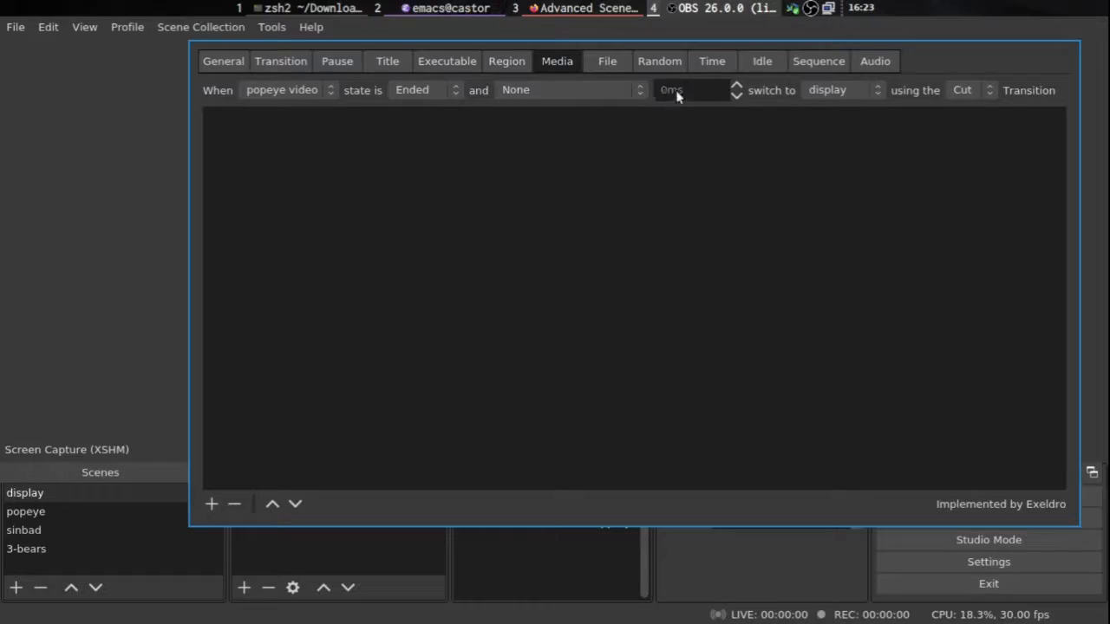
click(858, 95)
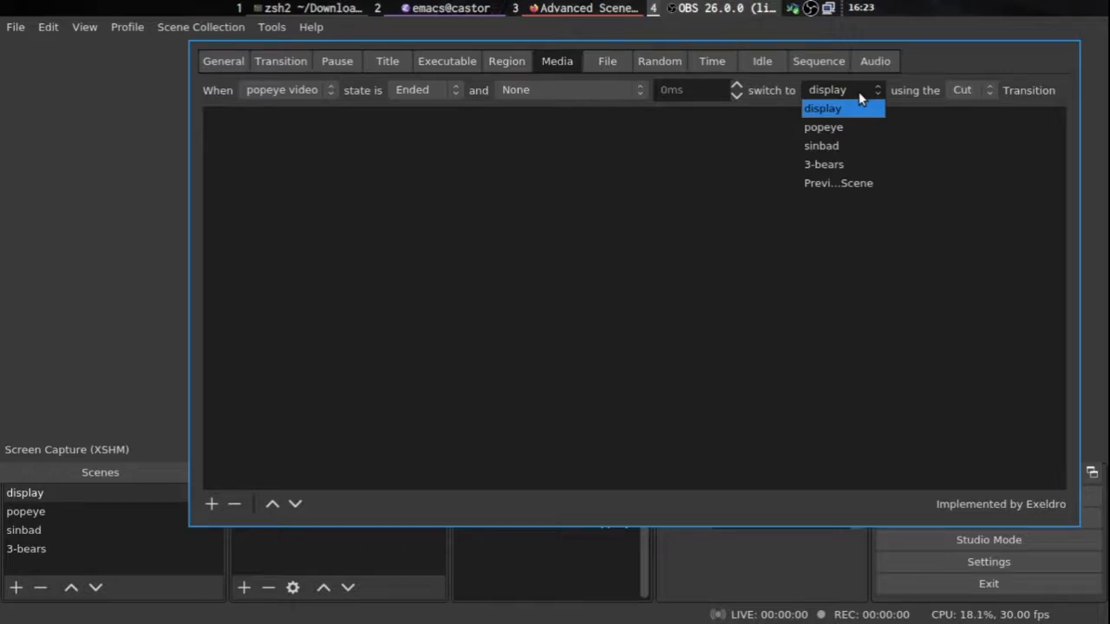
click(859, 147)
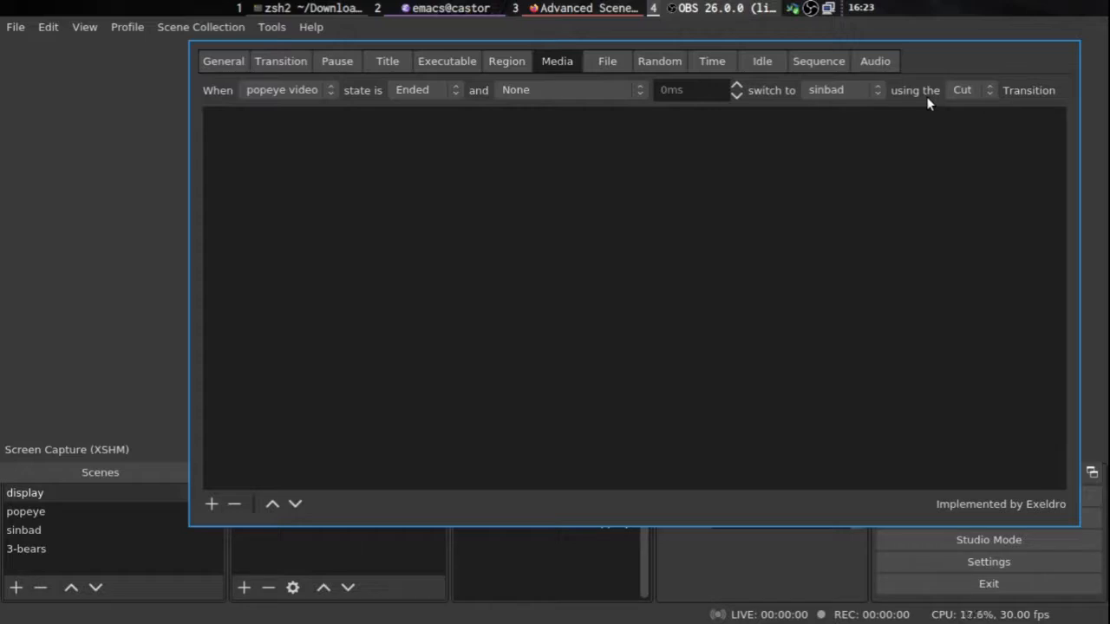
click(983, 90)
click(976, 133)
click(211, 503)
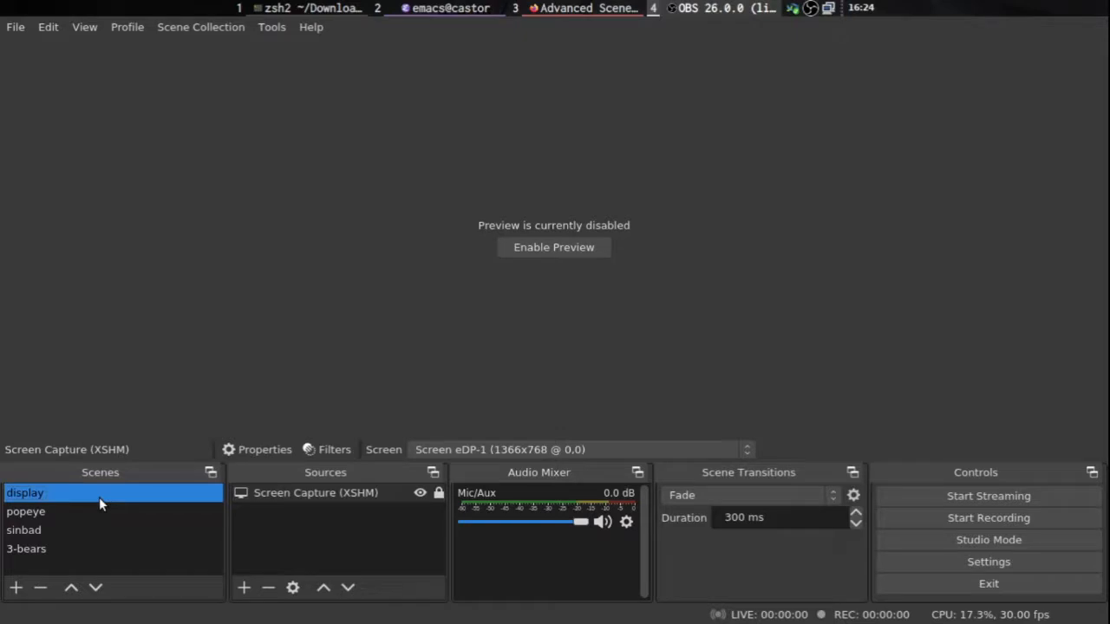
Step: In the Advanced Scene Switcher's Media settings, add a rule switching to 3-bears using Fade when the sinbad video state is Ended, and close the window
click(271, 29)
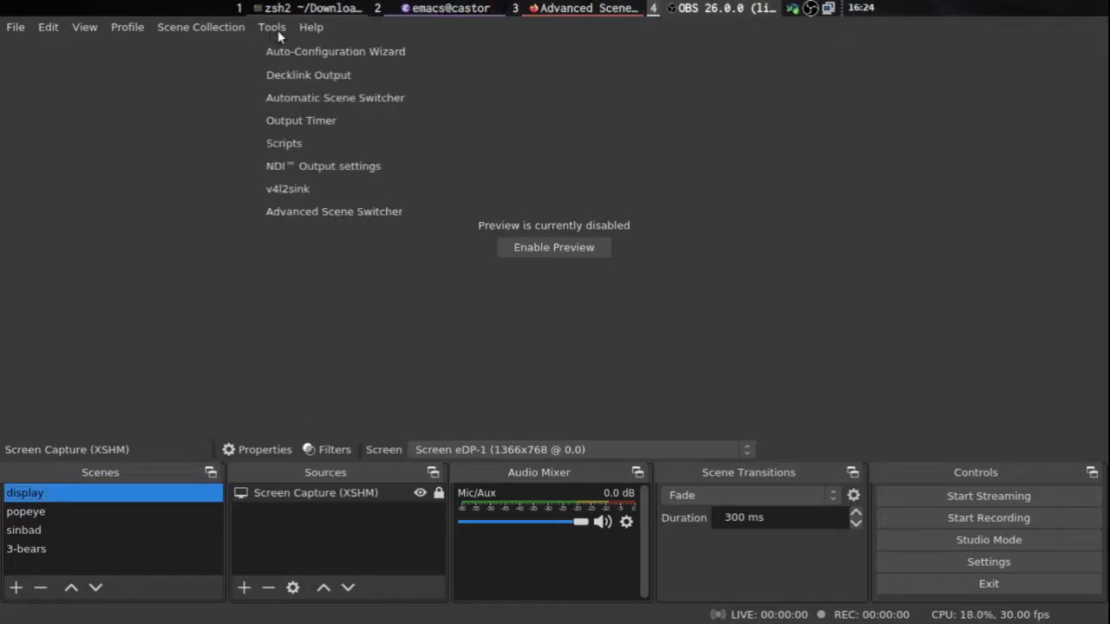
click(378, 211)
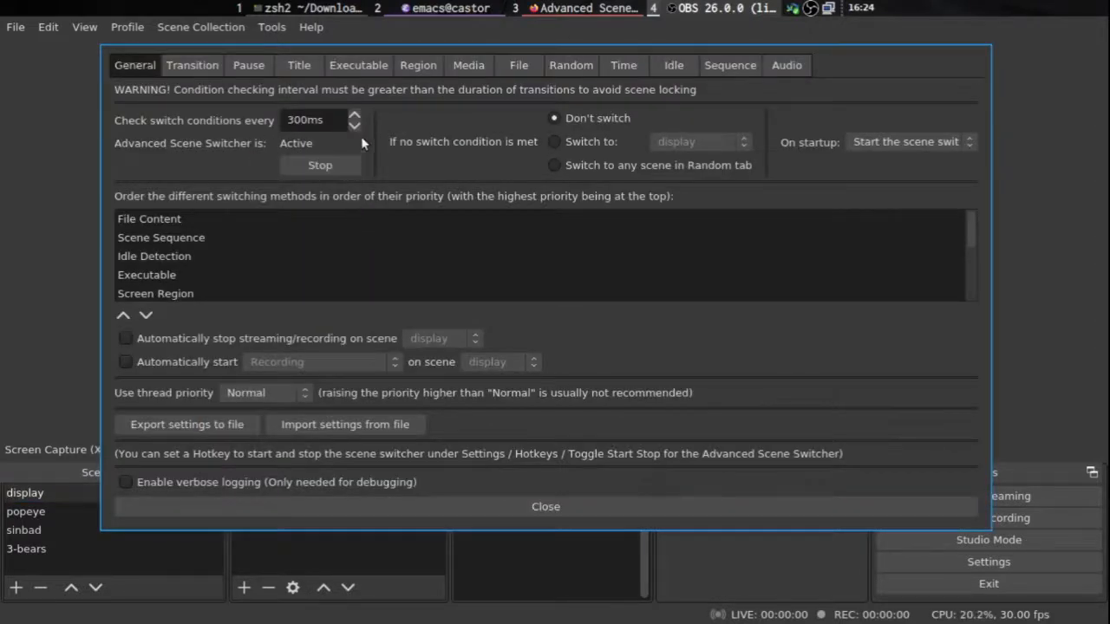
click(461, 69)
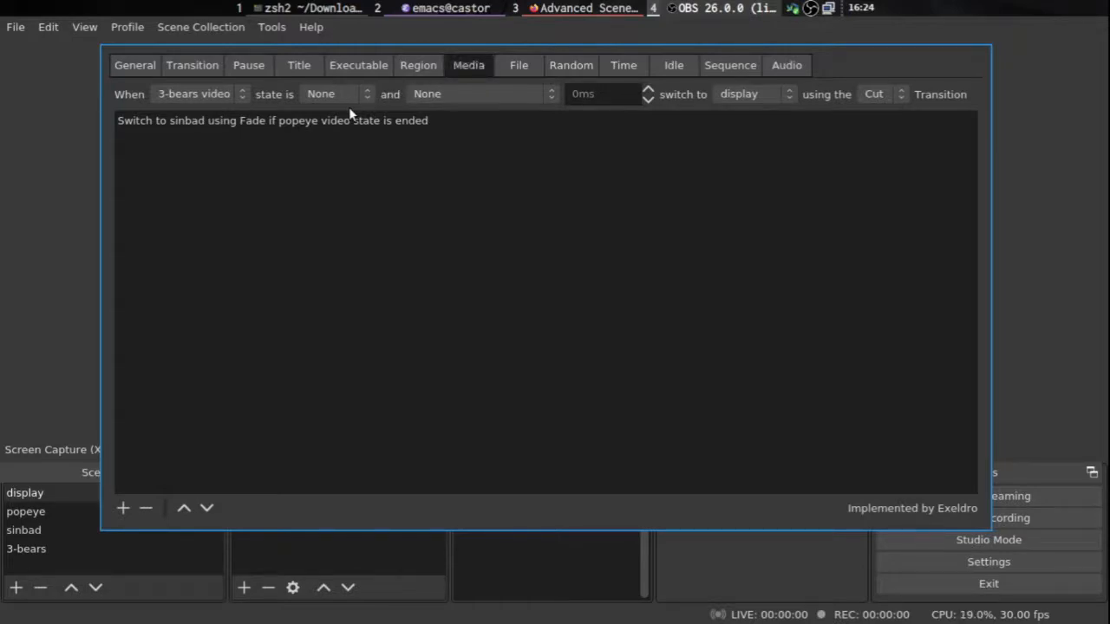
click(236, 97)
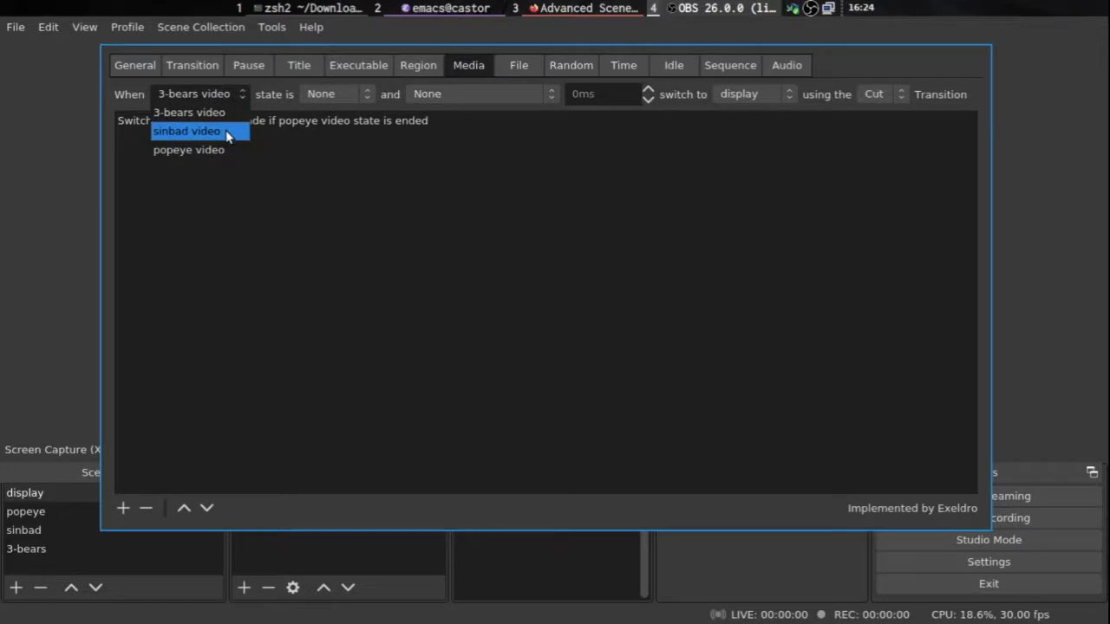
click(228, 134)
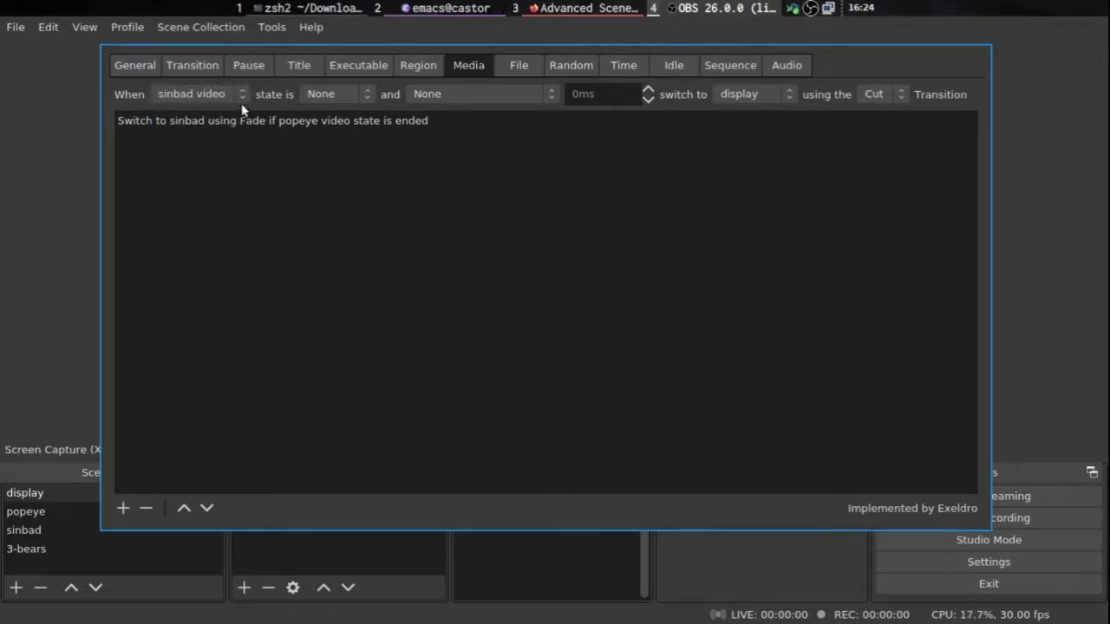
click(354, 95)
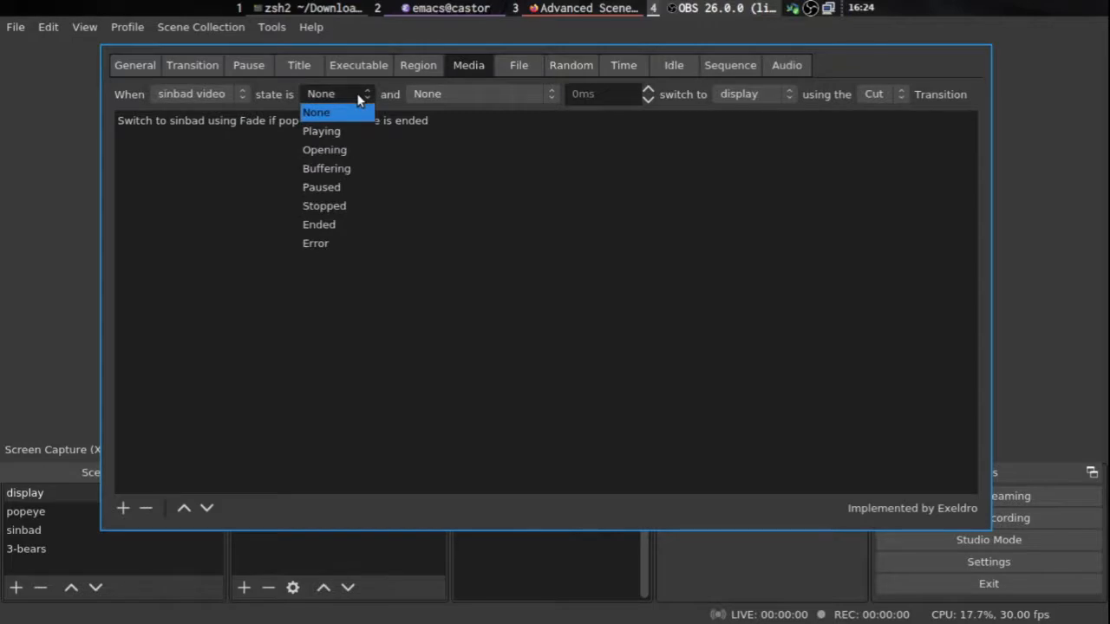
click(329, 225)
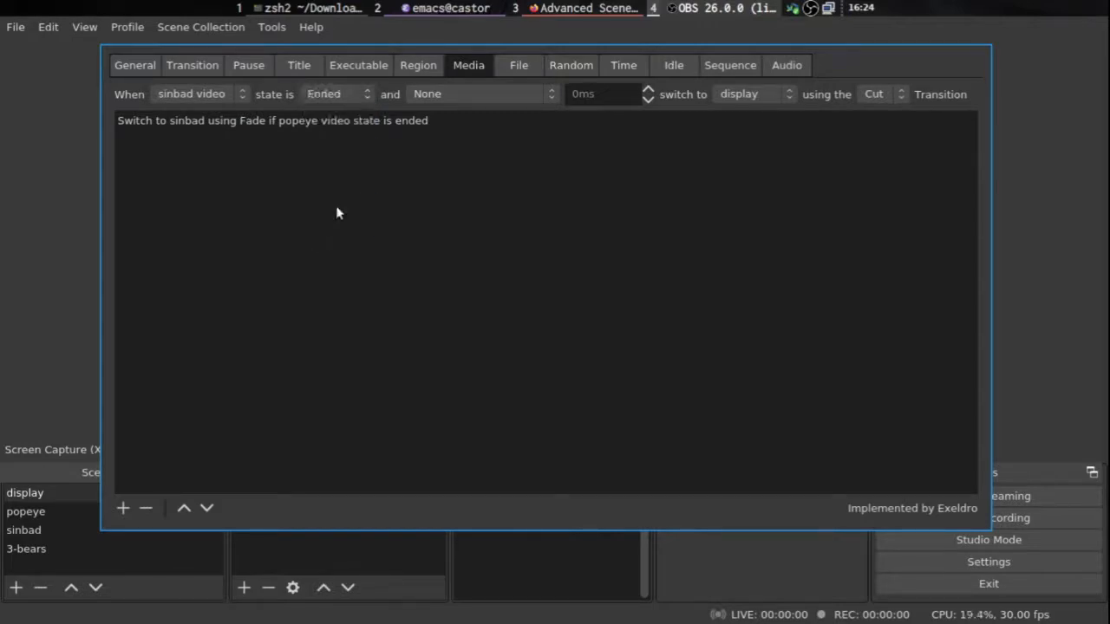
click(775, 99)
click(750, 170)
click(867, 93)
click(870, 132)
click(126, 510)
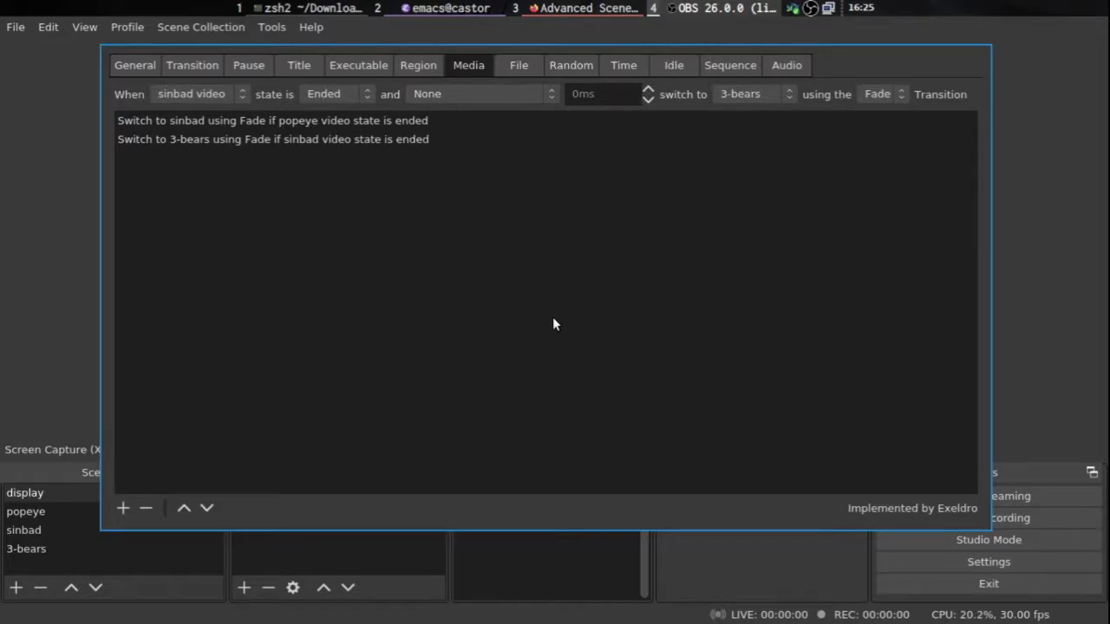
key(Escape)
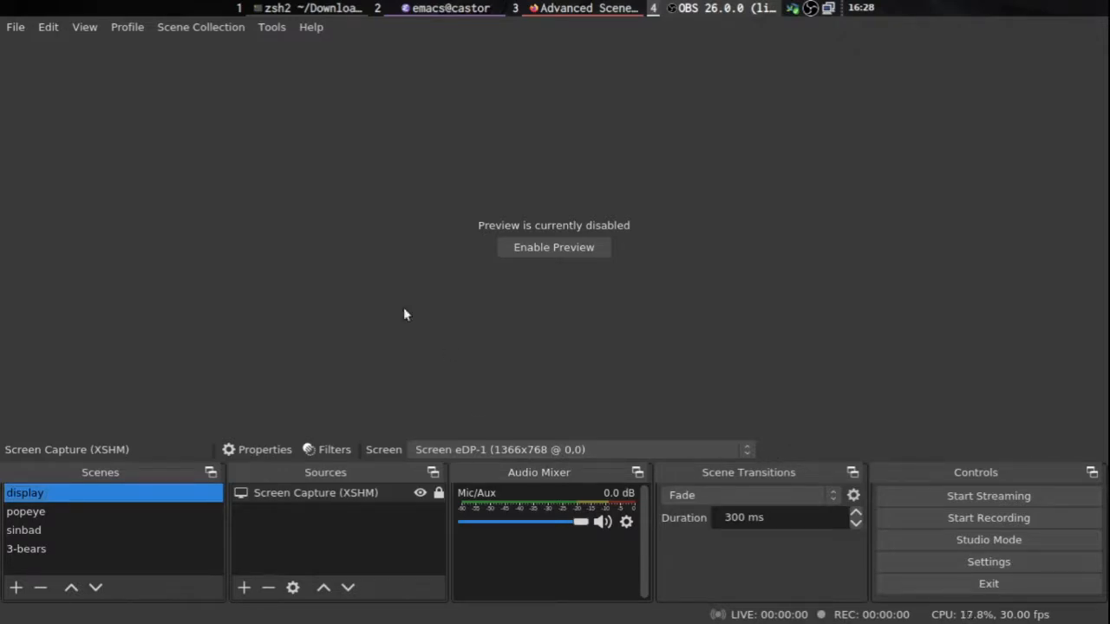
Step: Review the Advanced Scene Switcher's General status and the popeye video rule in its Media settings, and close the window
click(274, 28)
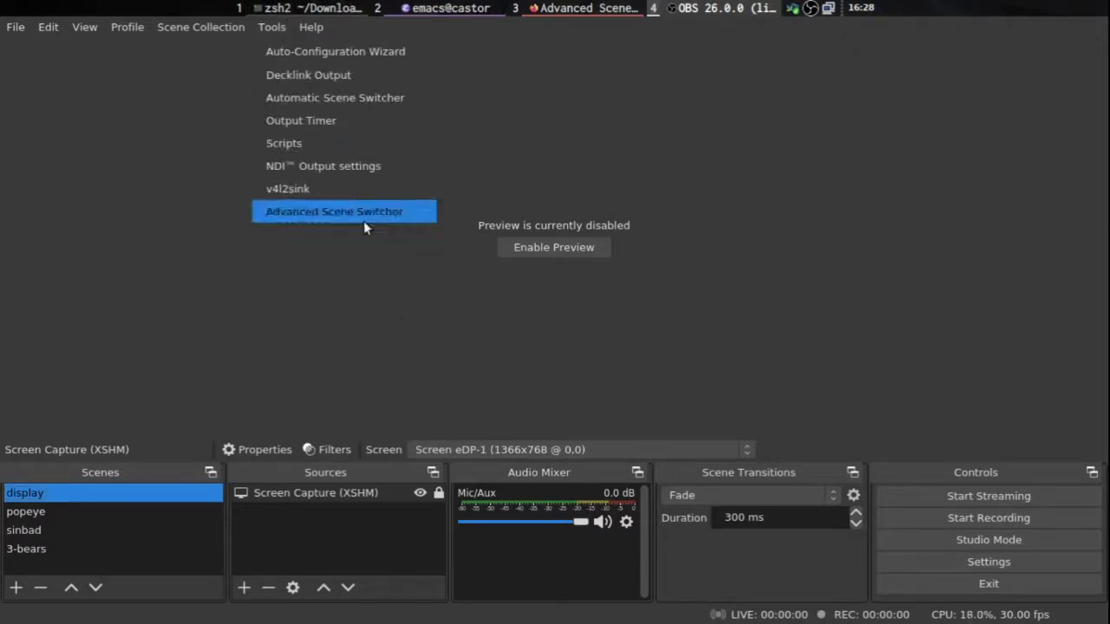
click(388, 212)
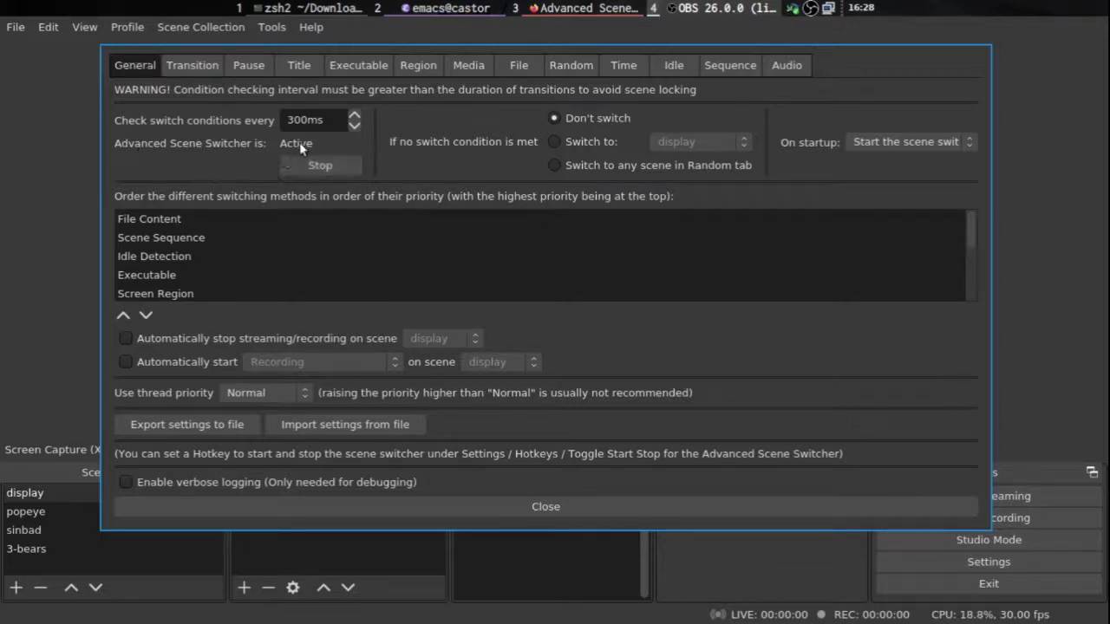
click(460, 67)
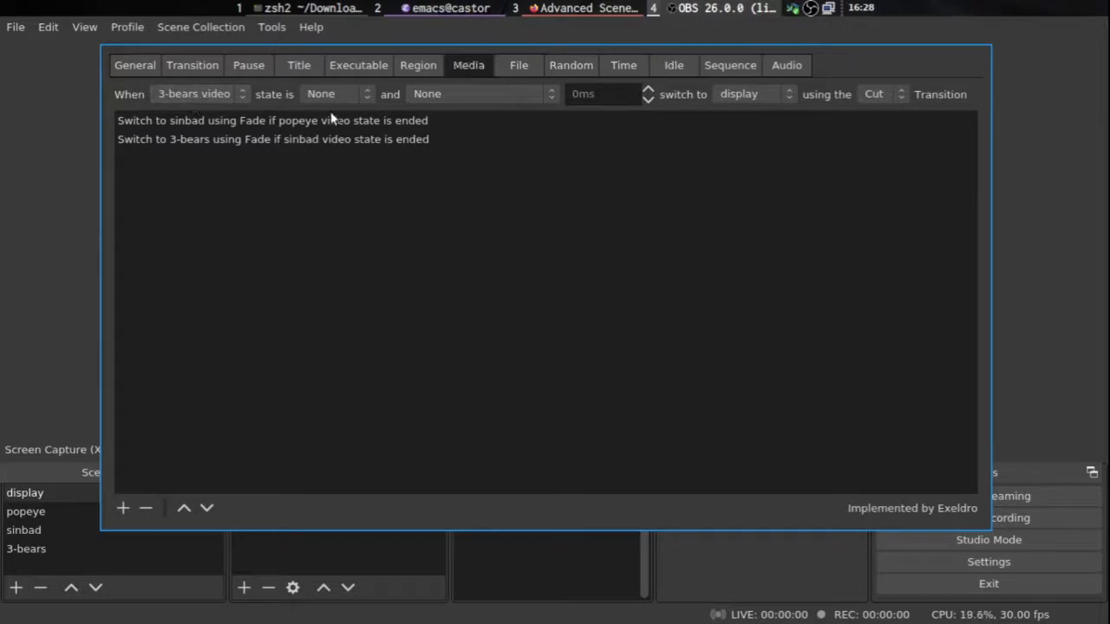
click(268, 122)
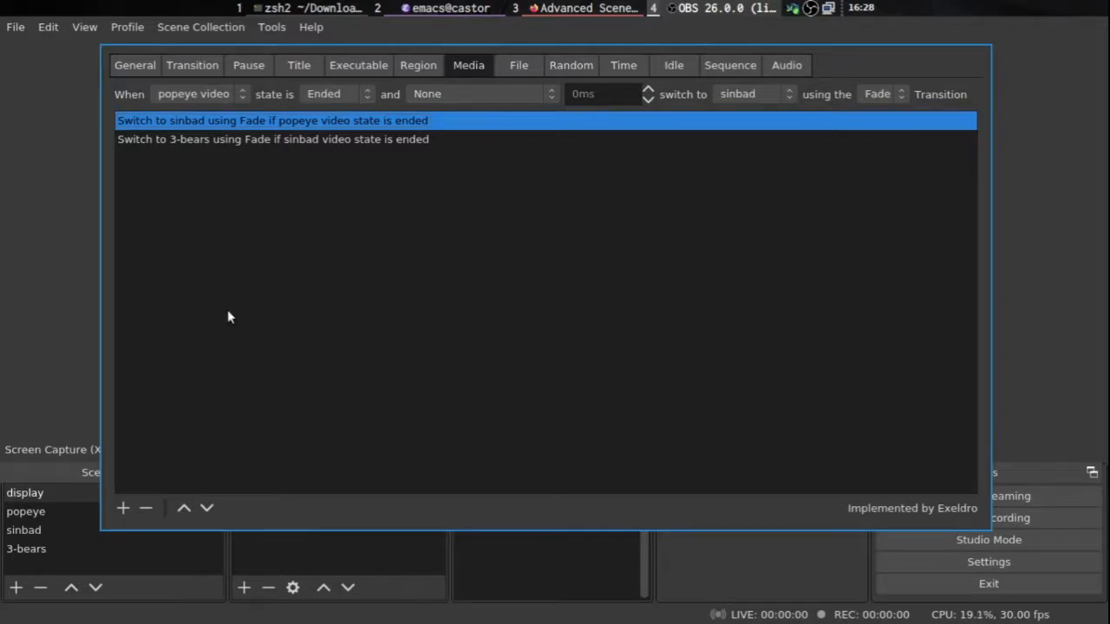
key(Escape)
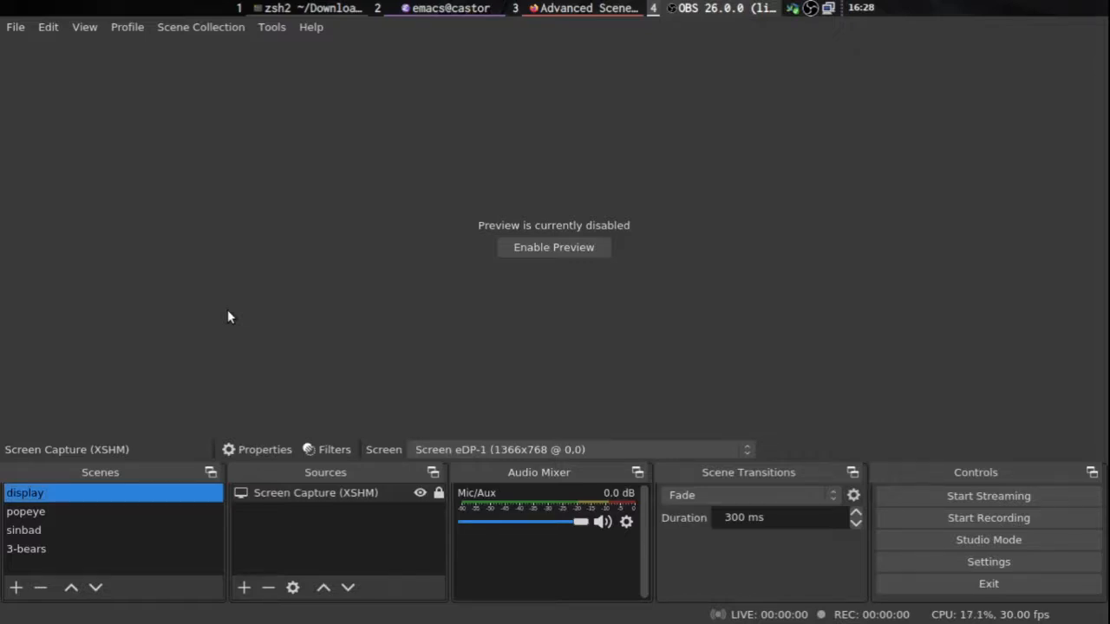
Step: In the Mic/Aux audio filters, remove the existing VST 2.x Plug-in filter and add a new one under the default name
click(627, 523)
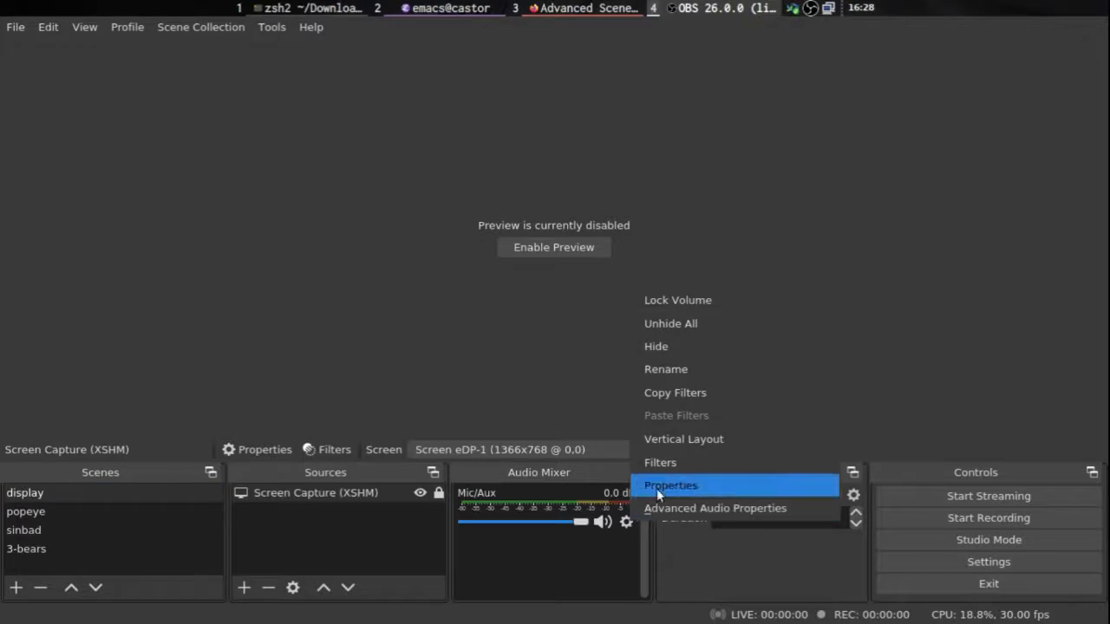
click(726, 473)
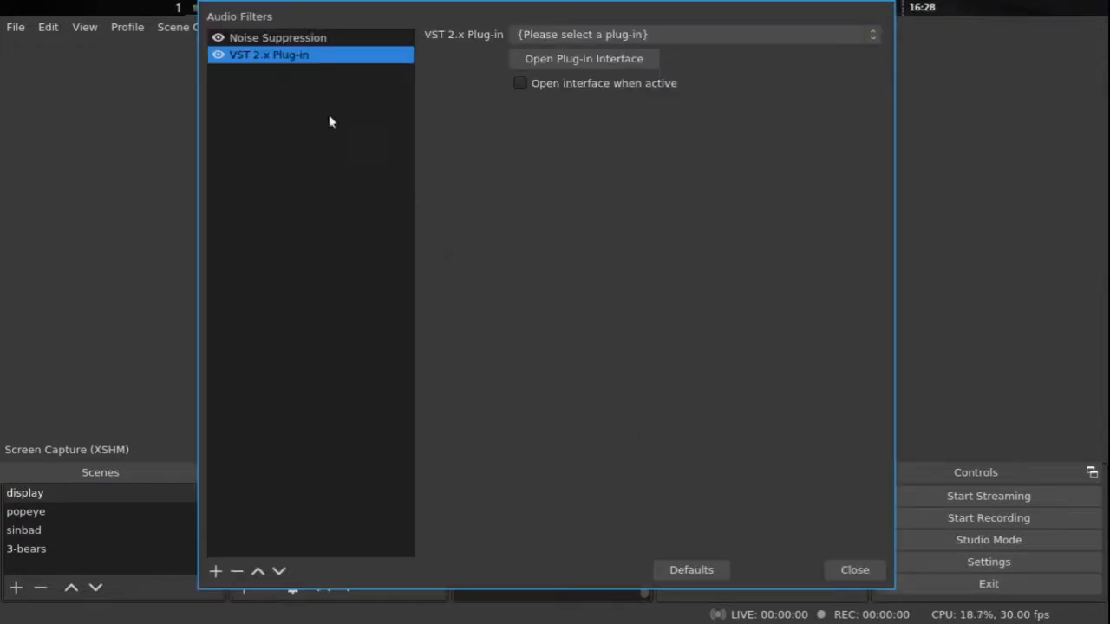
click(237, 571)
click(601, 277)
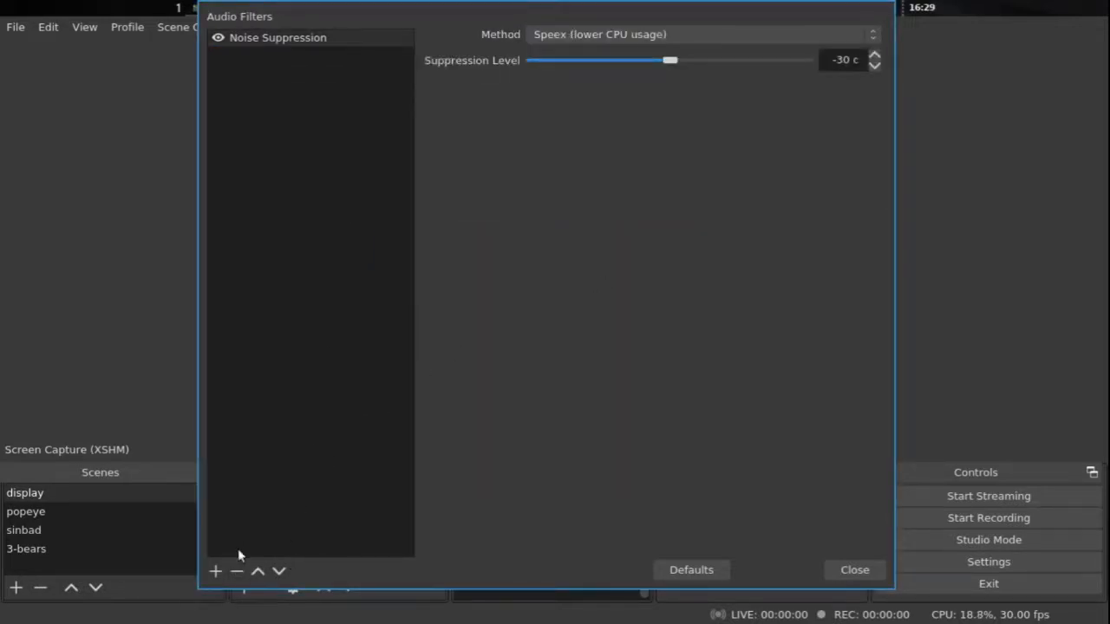
click(215, 571)
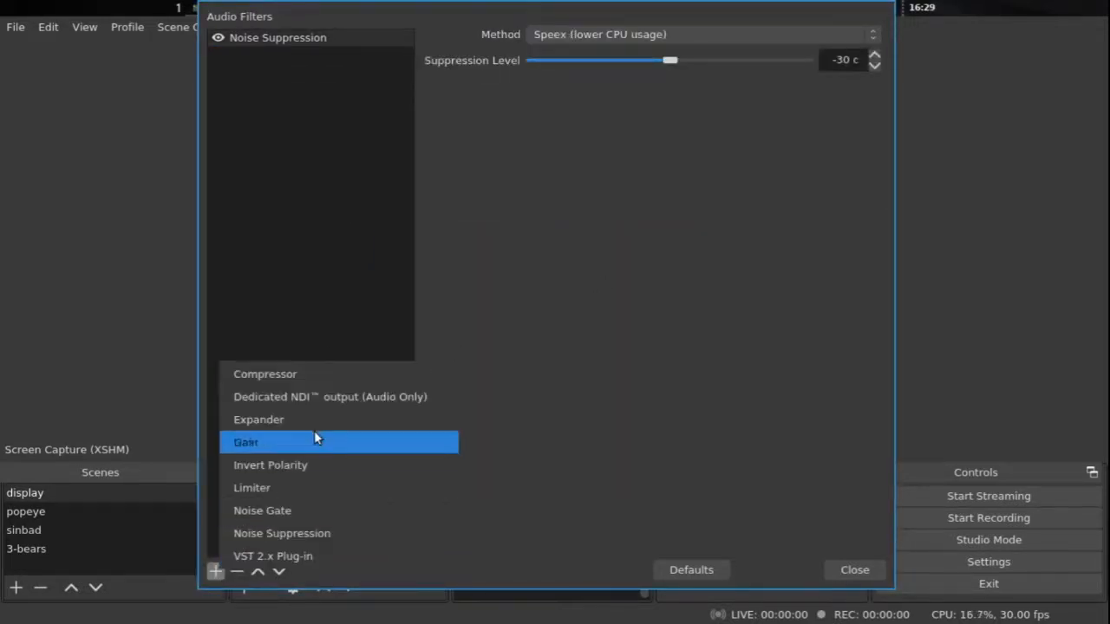
click(385, 556)
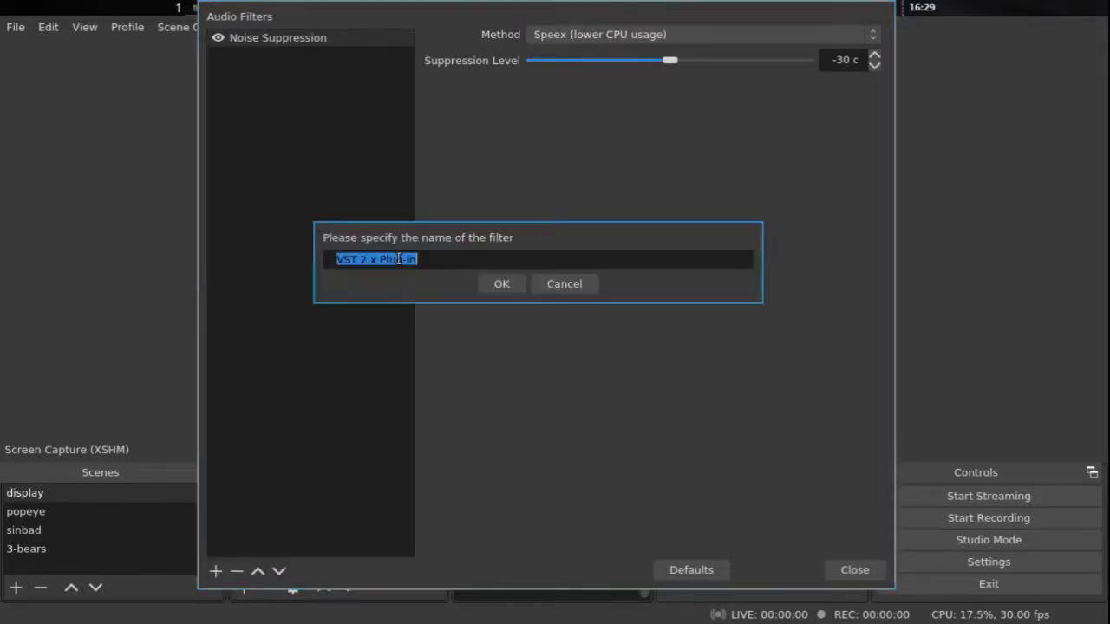
click(513, 285)
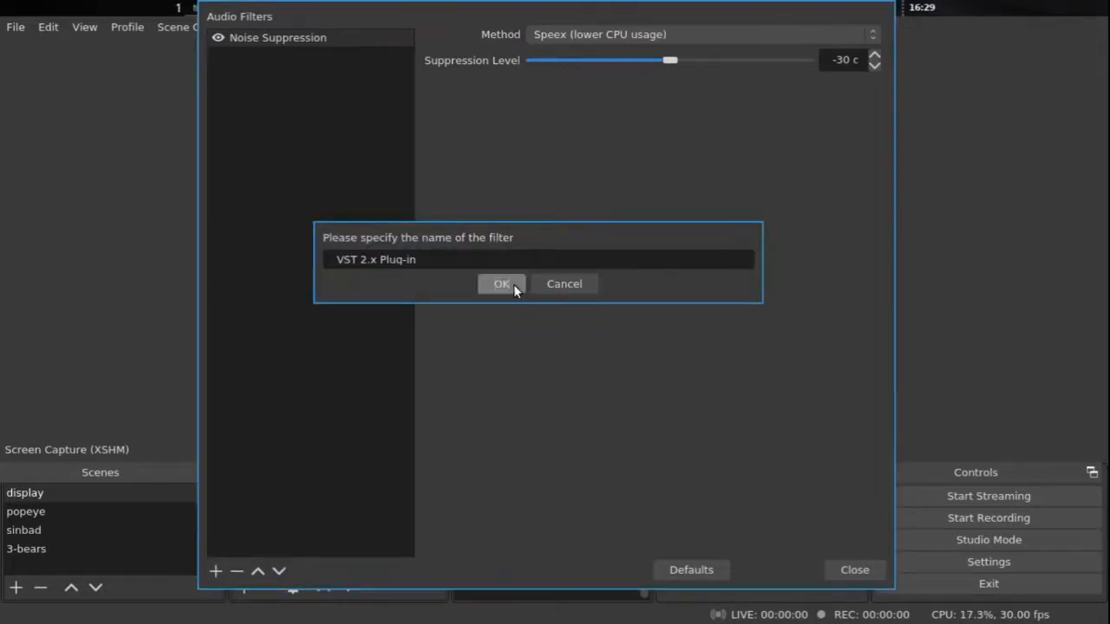
Step: Look through the available plug-ins for the VST 2.x filter without choosing one, and close the Mic/Aux filters
click(631, 37)
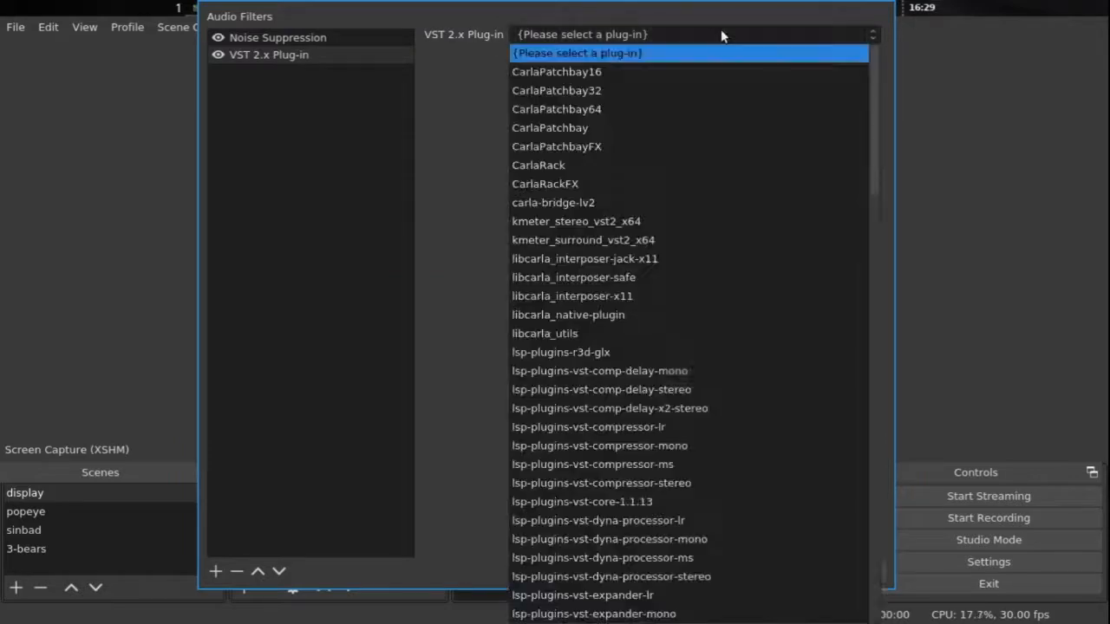
scroll(704, 290, down, 3)
scroll(702, 293, down, 8)
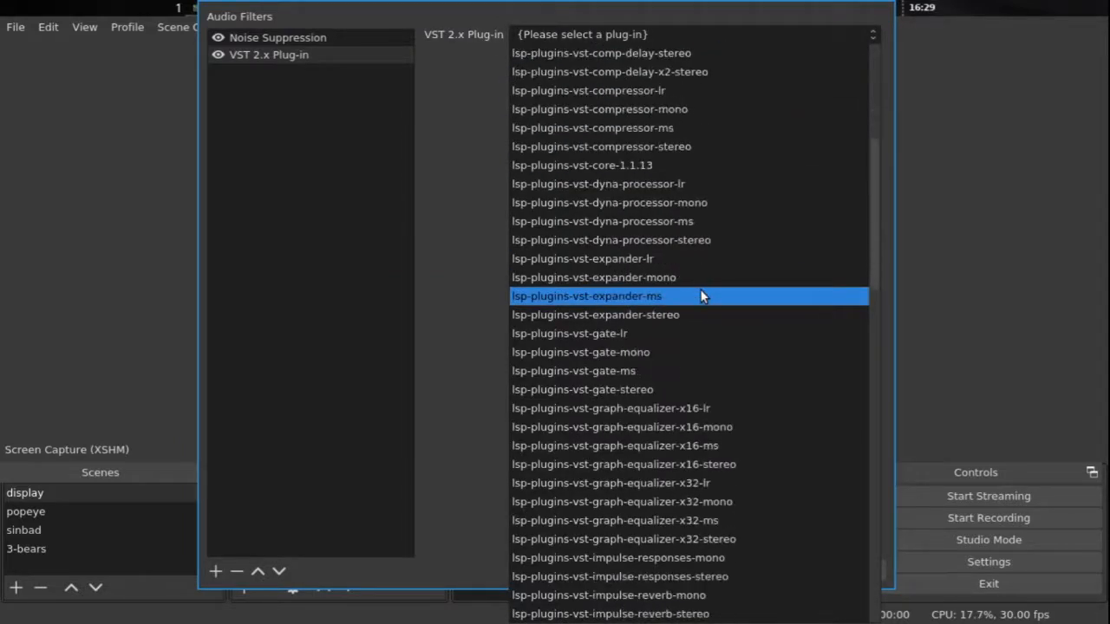
scroll(702, 296, down, 9)
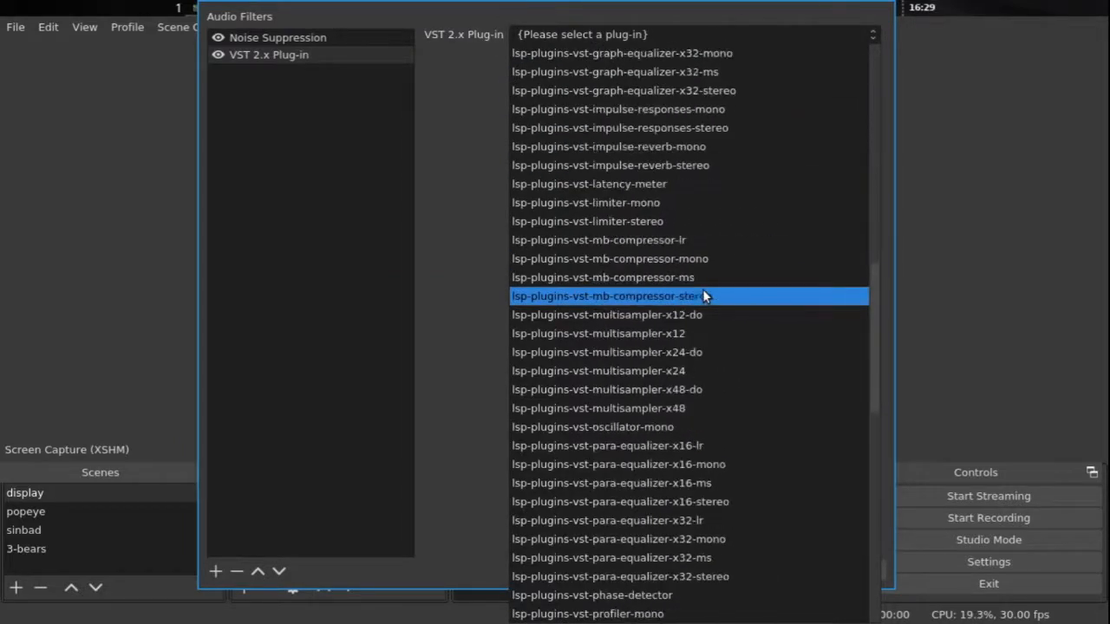
scroll(702, 296, down, 6)
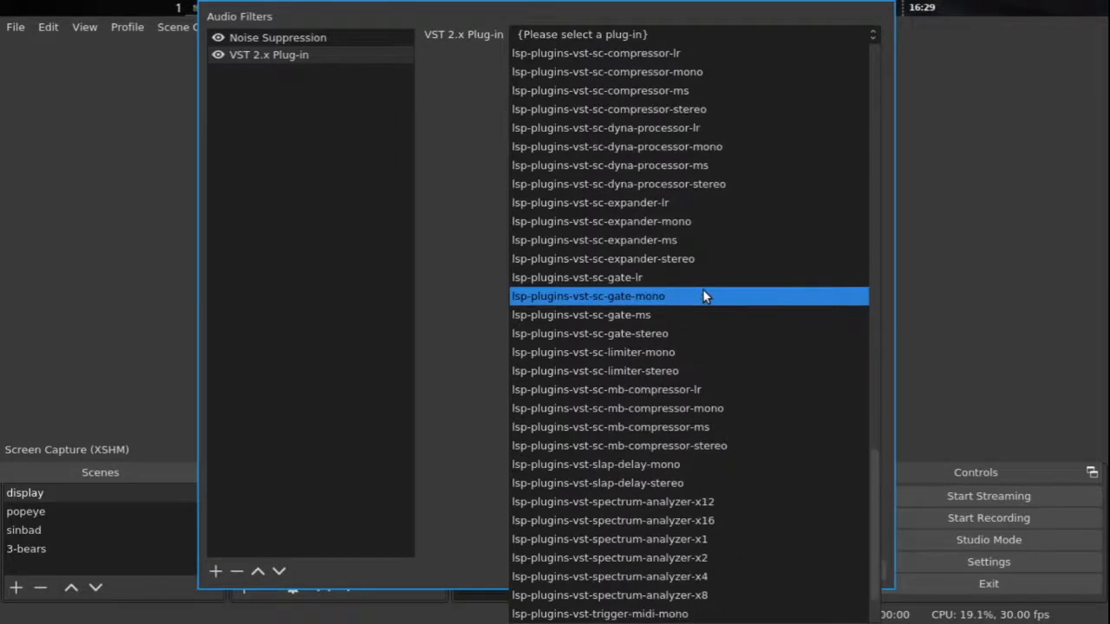
scroll(702, 295, up, 12)
scroll(704, 296, up, 14)
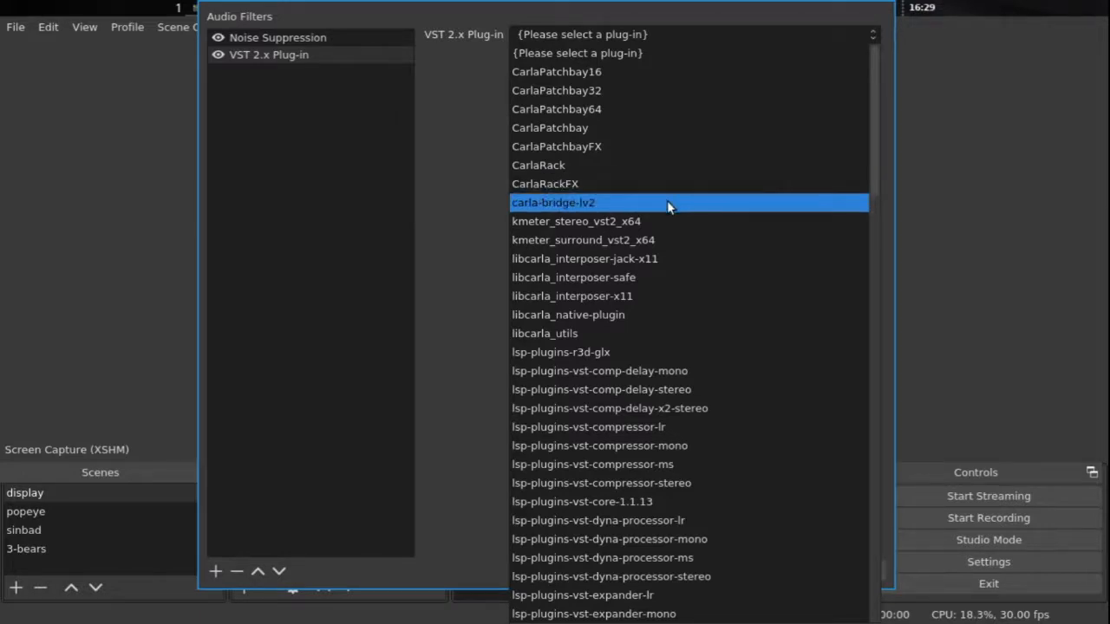
click(449, 243)
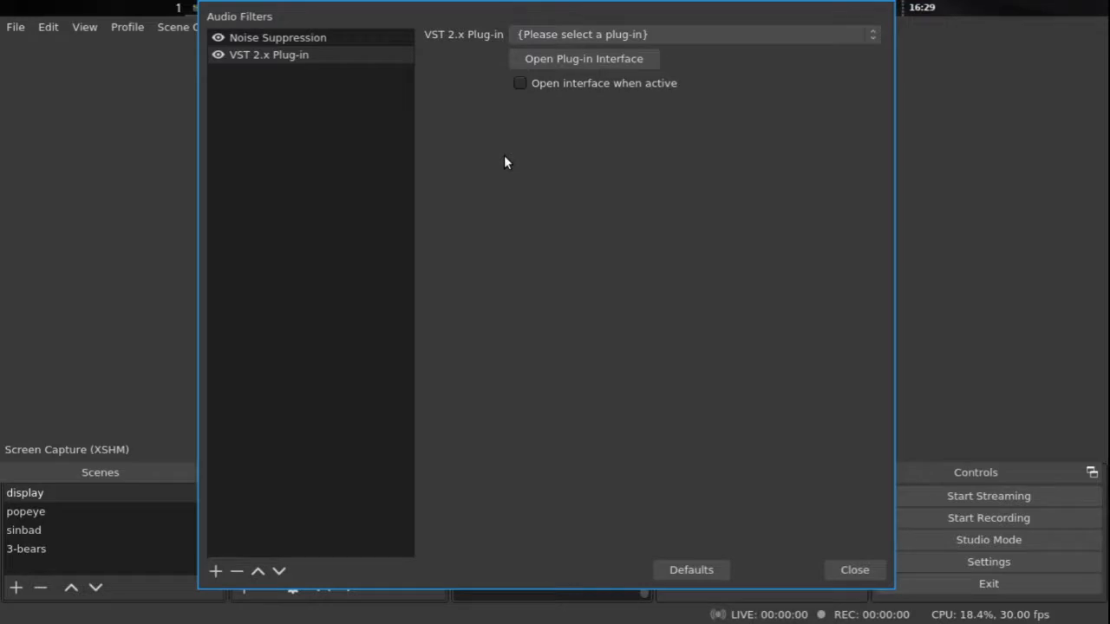
click(853, 570)
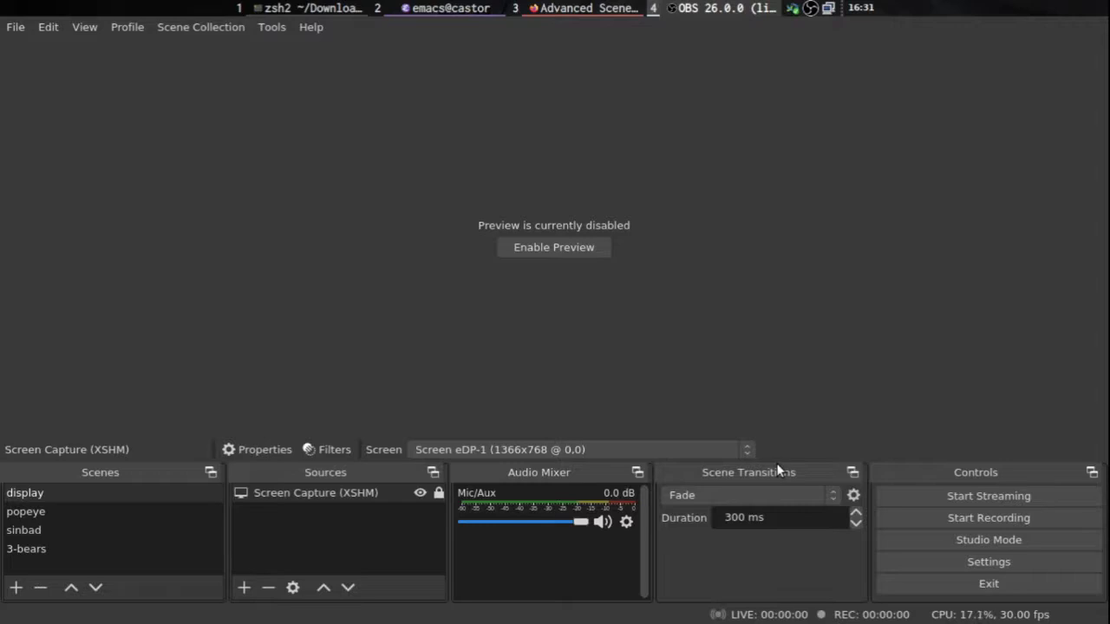
Step: Revisit the top of the Advanced Scene Switcher page in the browser, and list the Downloads folder in the terminal
key(super+3)
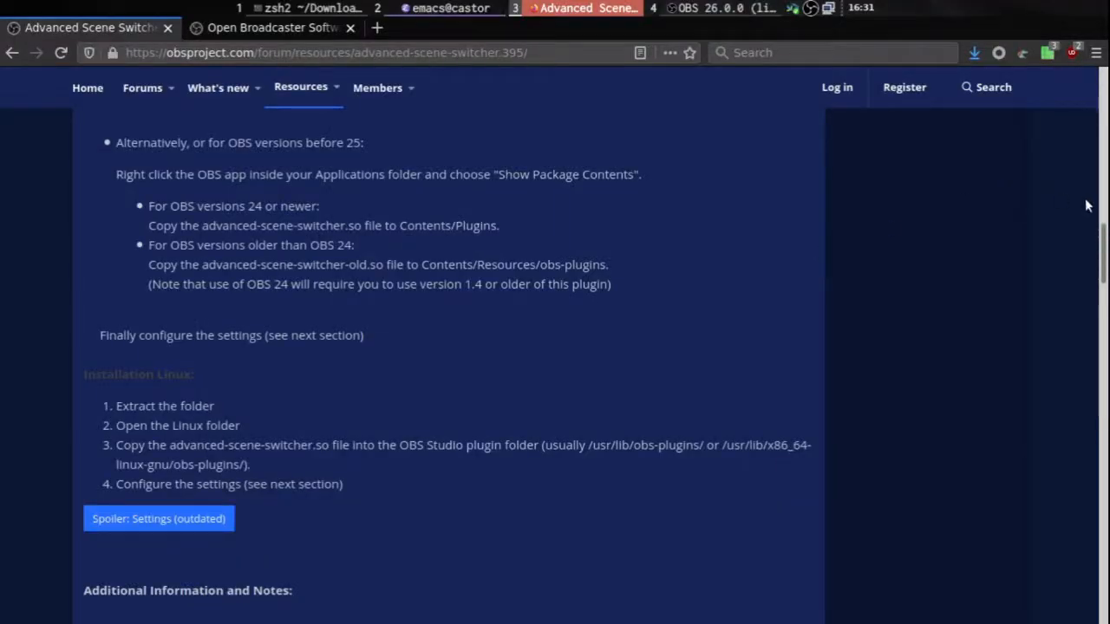
scroll(1087, 205, up, 15)
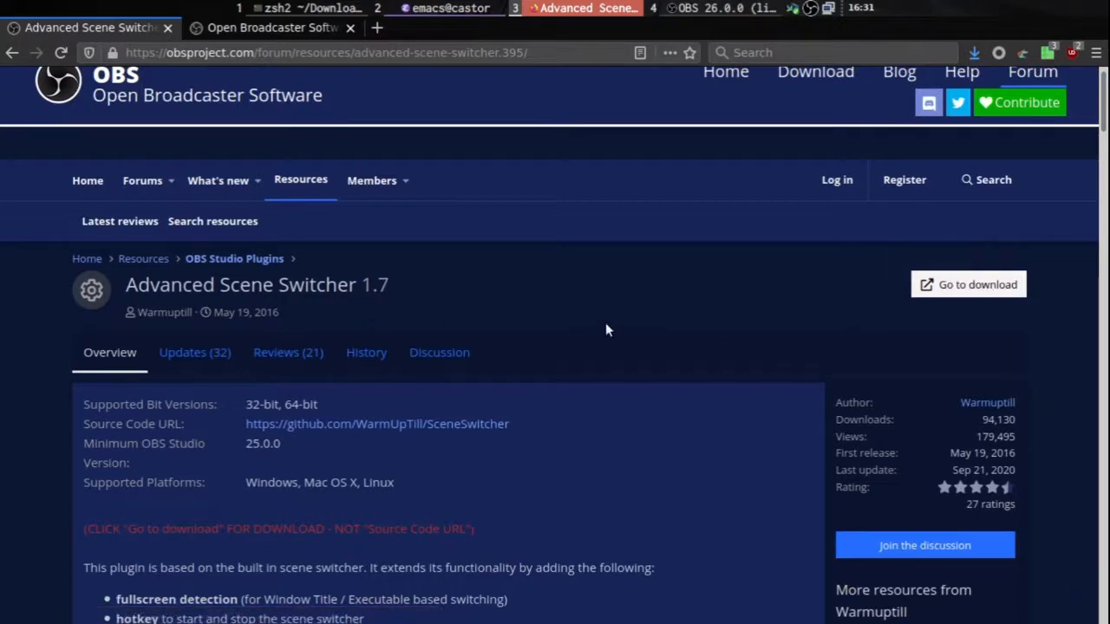
key(super+1)
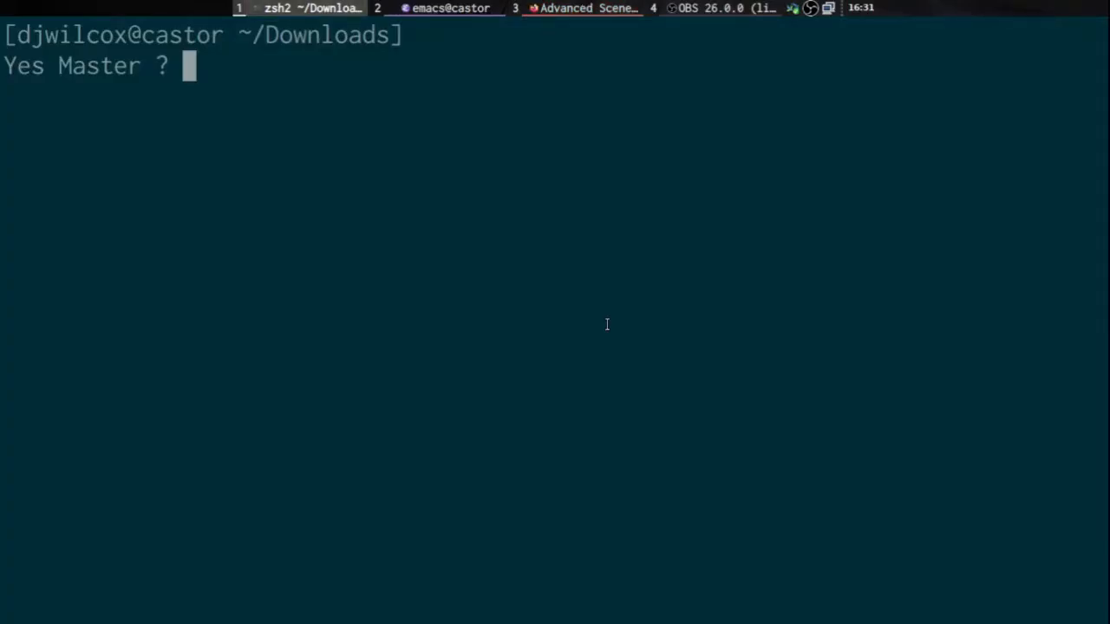
text(ls)
key(Return)
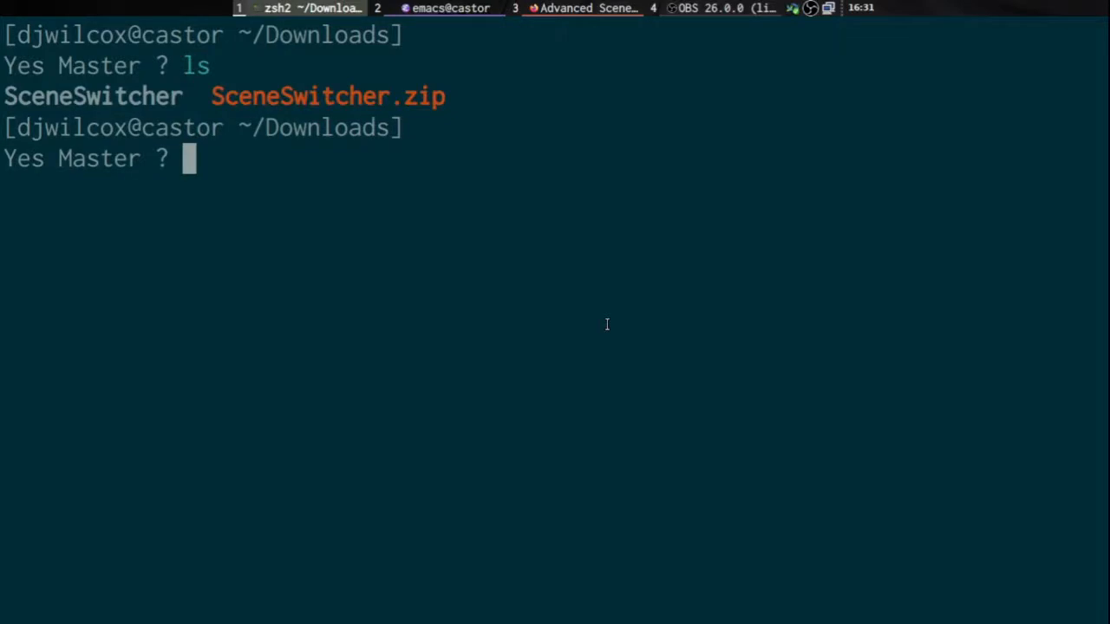
Step: List the contents of the extracted SceneSwitcher/SceneSwitcher/Linux folder
text(ls)
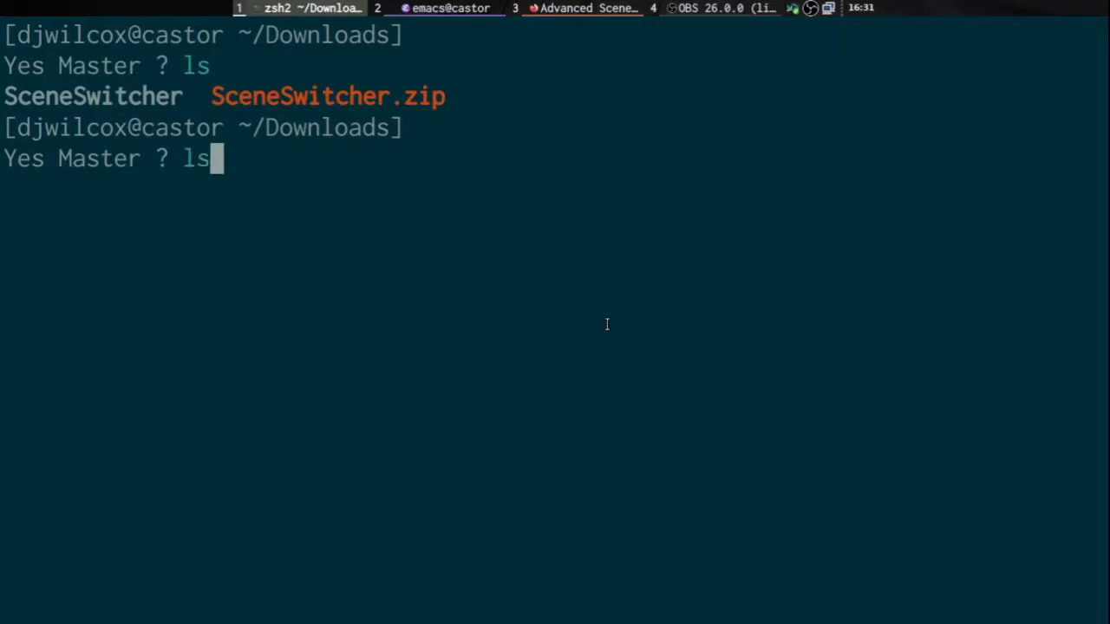
text( sc)
key(Tab)
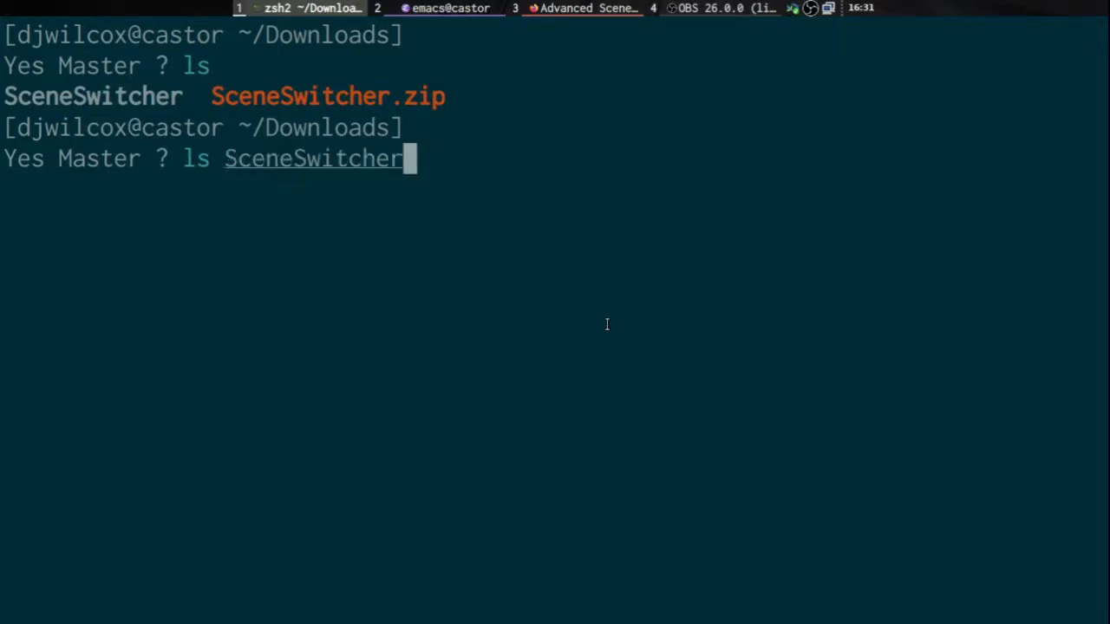
text(c)
key(BackSpace)
text(/sac)
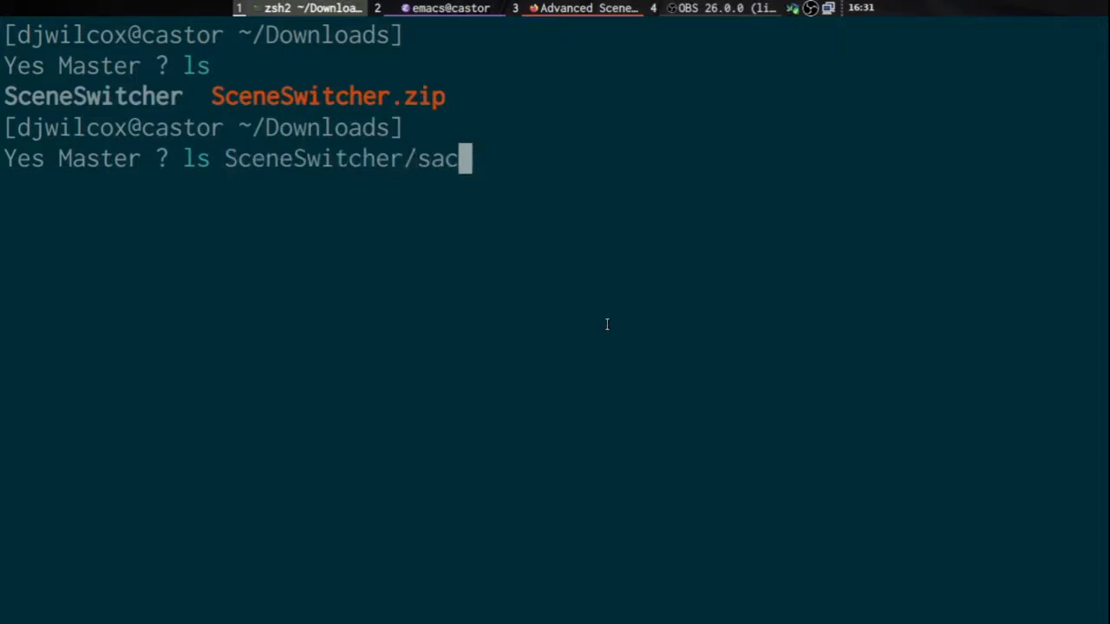
key(Tab)
text(l)
key(Tab)
key(Return)
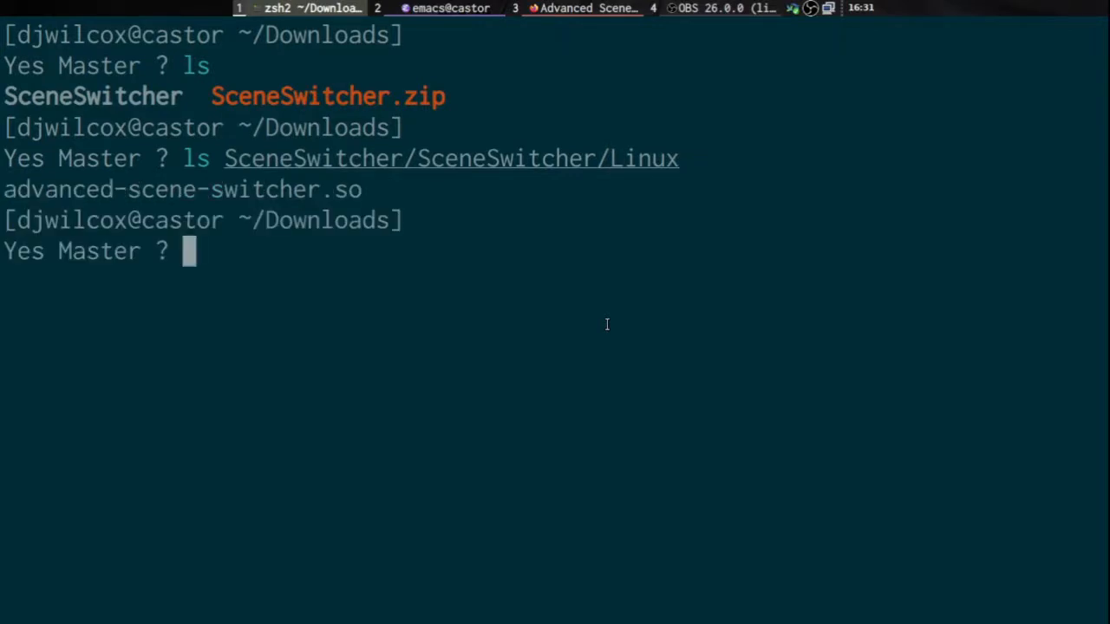
Step: Draft a mkdir -p command for ~/.config/obs-studio/plugins/advanced-scene-switcher/bin/64bit/ and discard it without running it
text(mkdir )
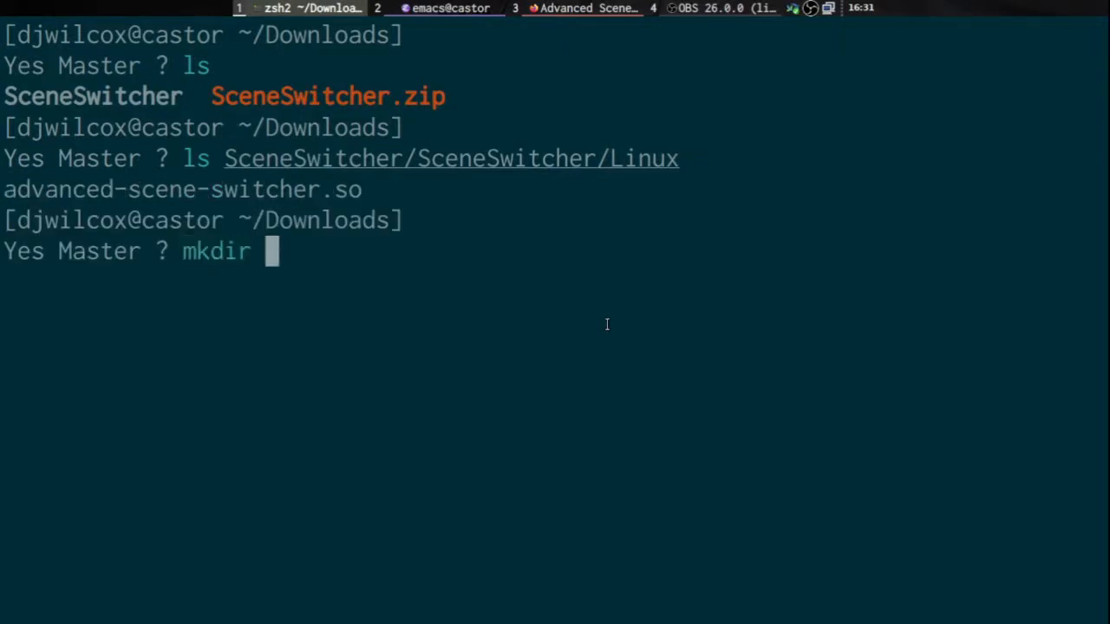
text(-p ~/.co)
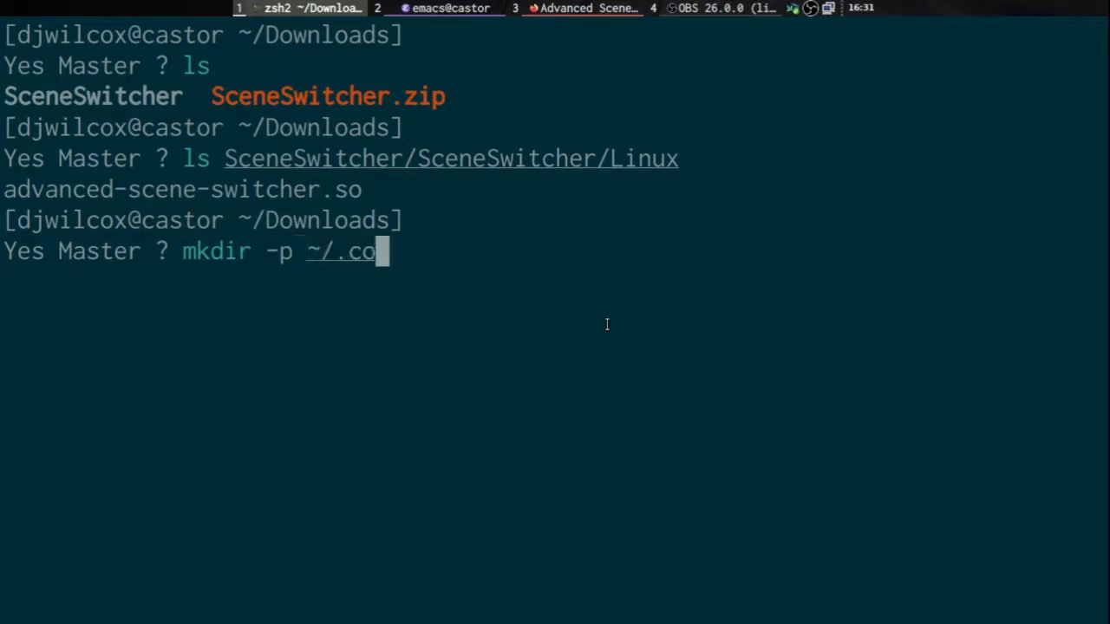
key(Tab)
text(obs)
key(Tab)
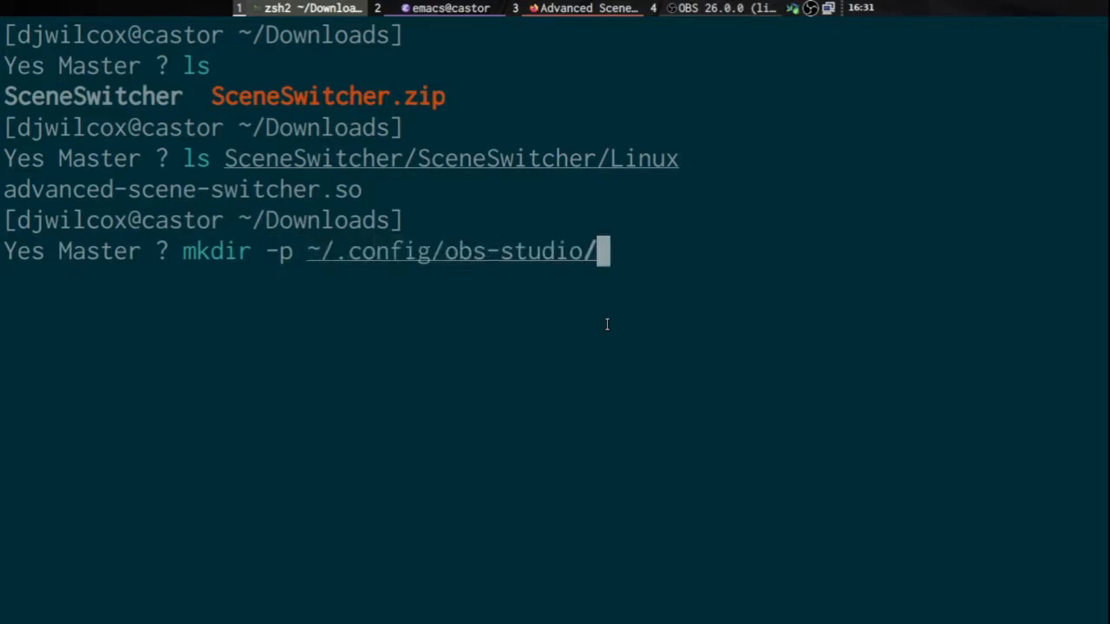
text(plugins/a)
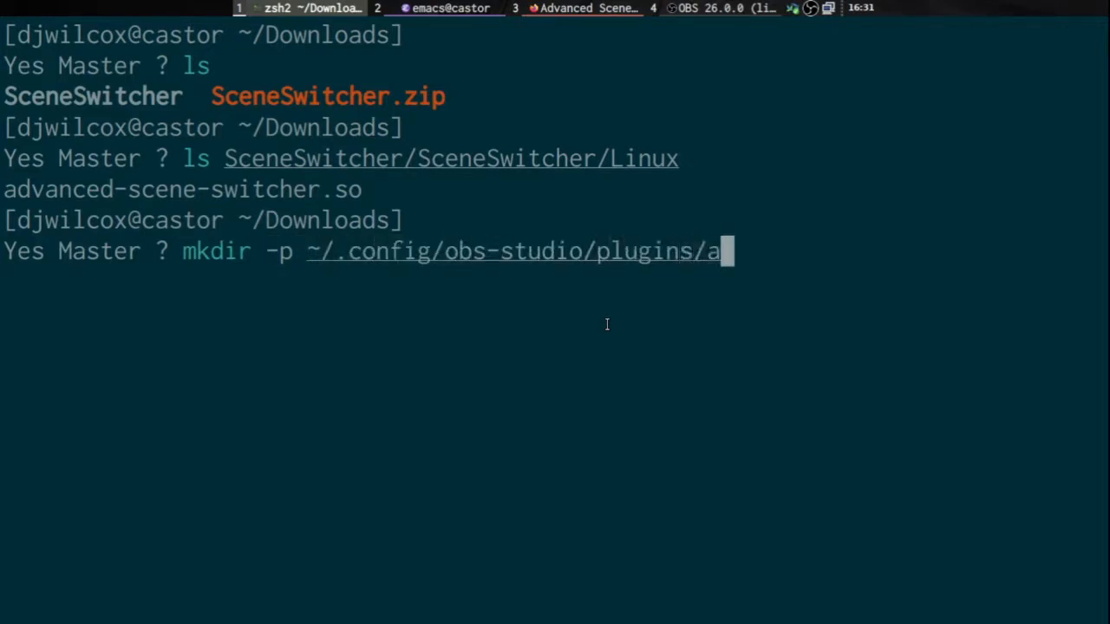
key(Tab)
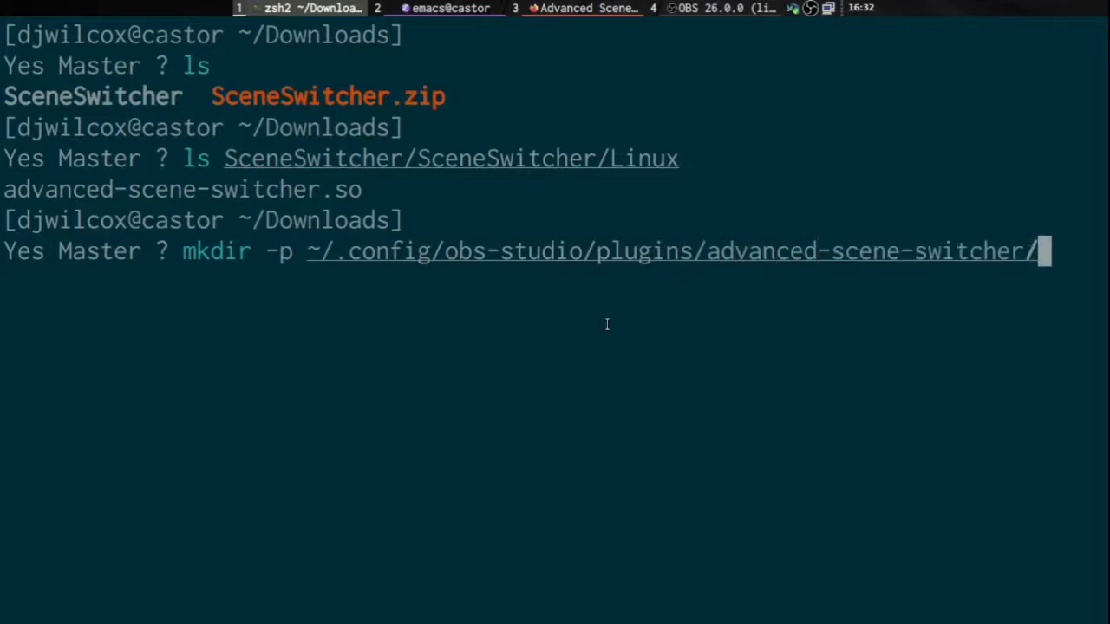
text(bin/)
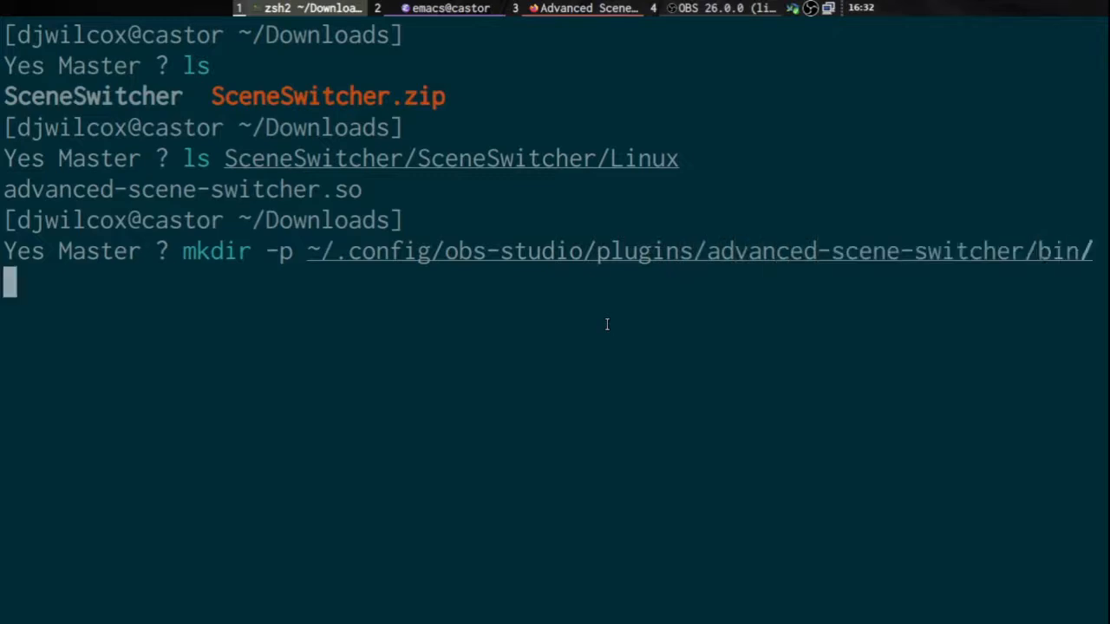
text(64bit/)
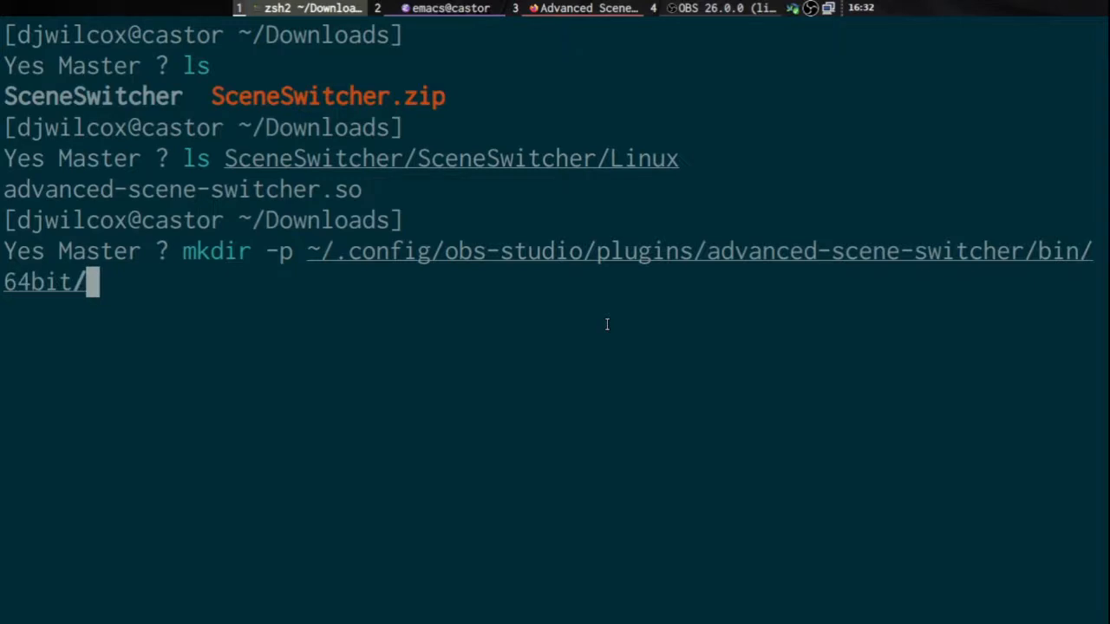
key(ctrl+u)
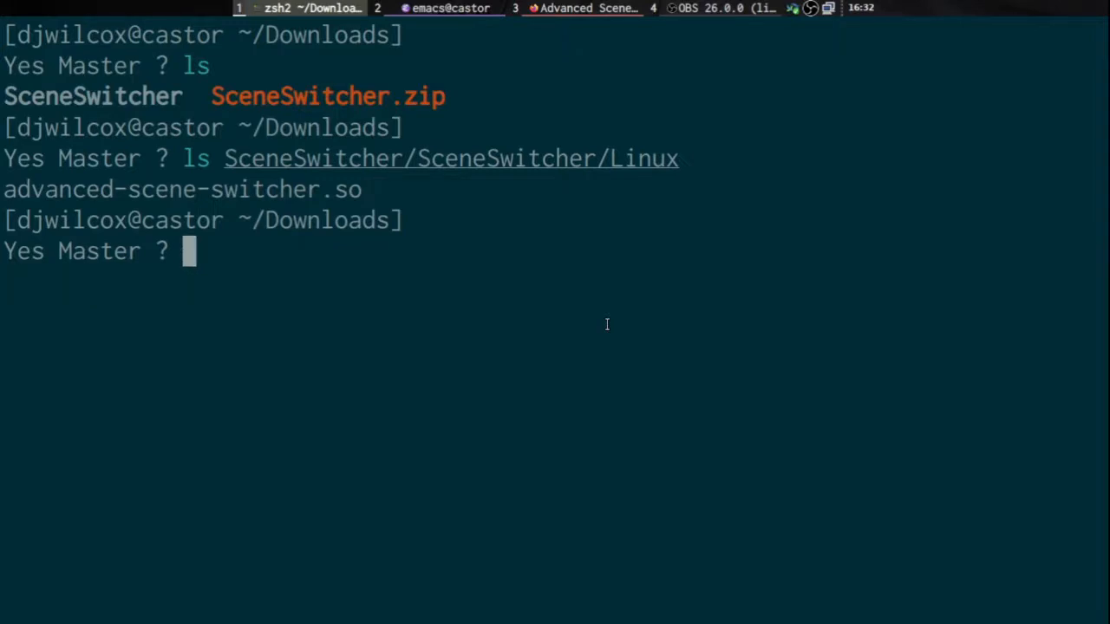
Step: Draft a cp command with SceneSwitcher/SceneSwitcher/Linux/advanced-scene-switcher.so as the source file
text(cp )
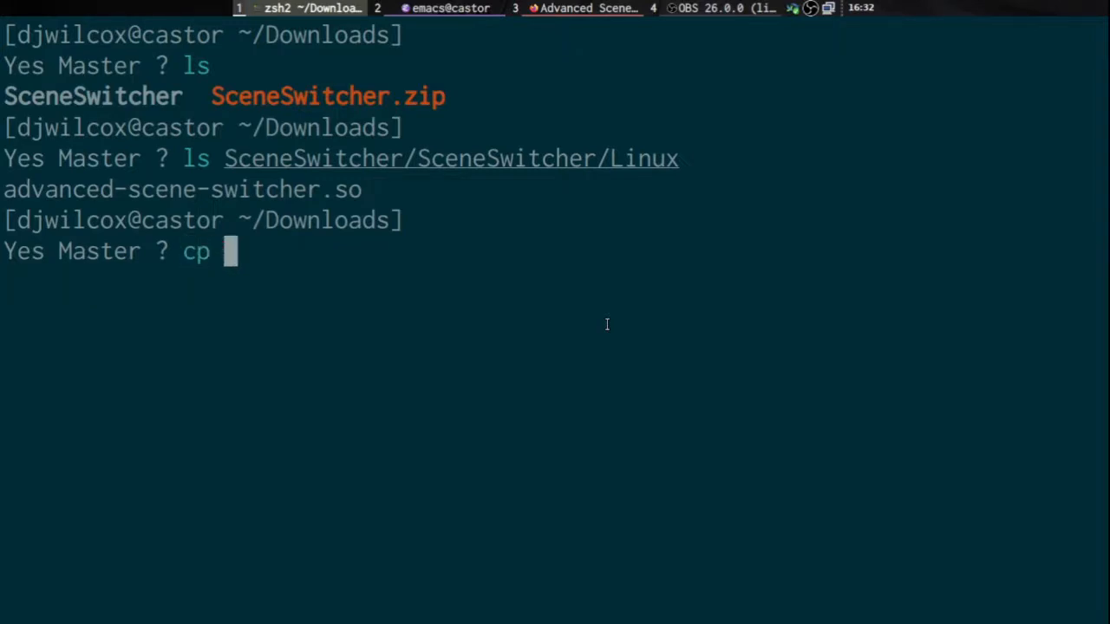
text(sc)
key(BackSpace)
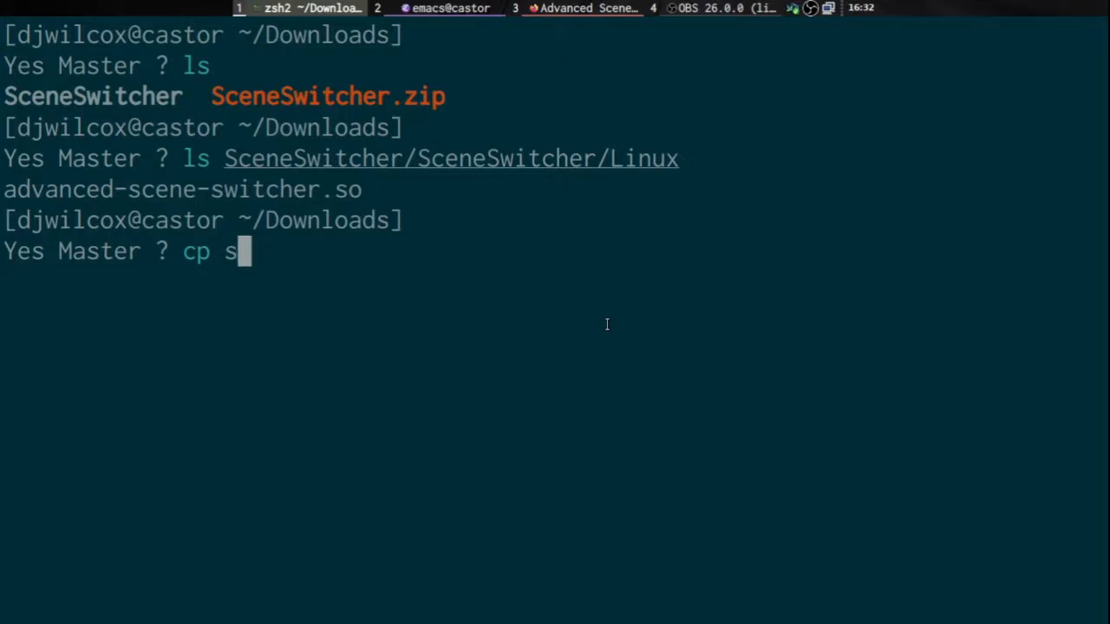
text(s)
key(BackSpace)
text(cn)
key(Tab)
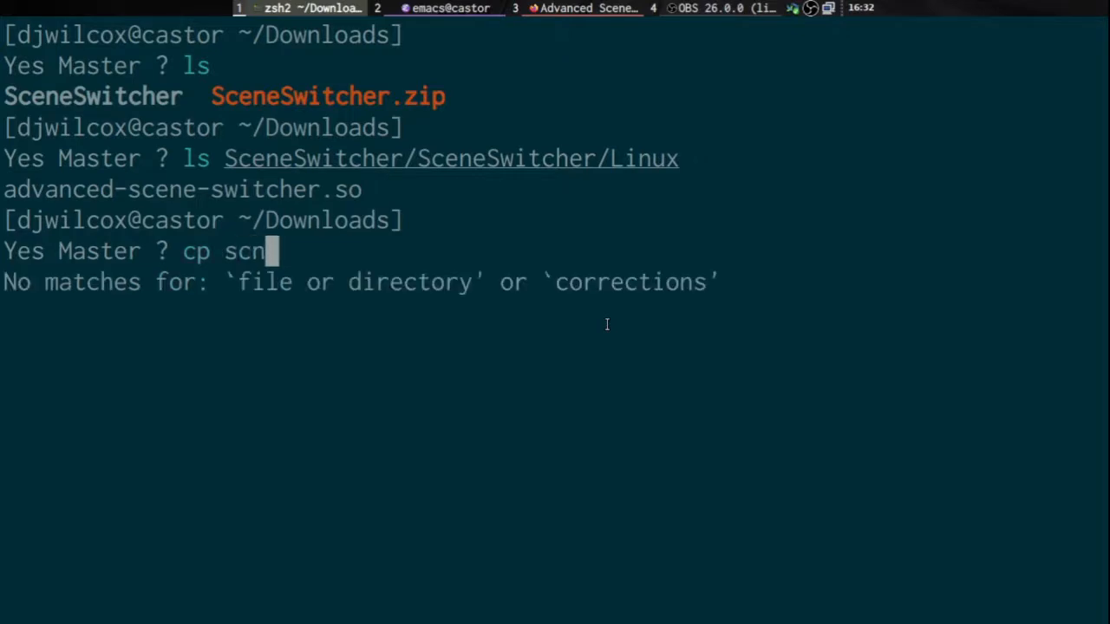
key(Tab)
text(/sc)
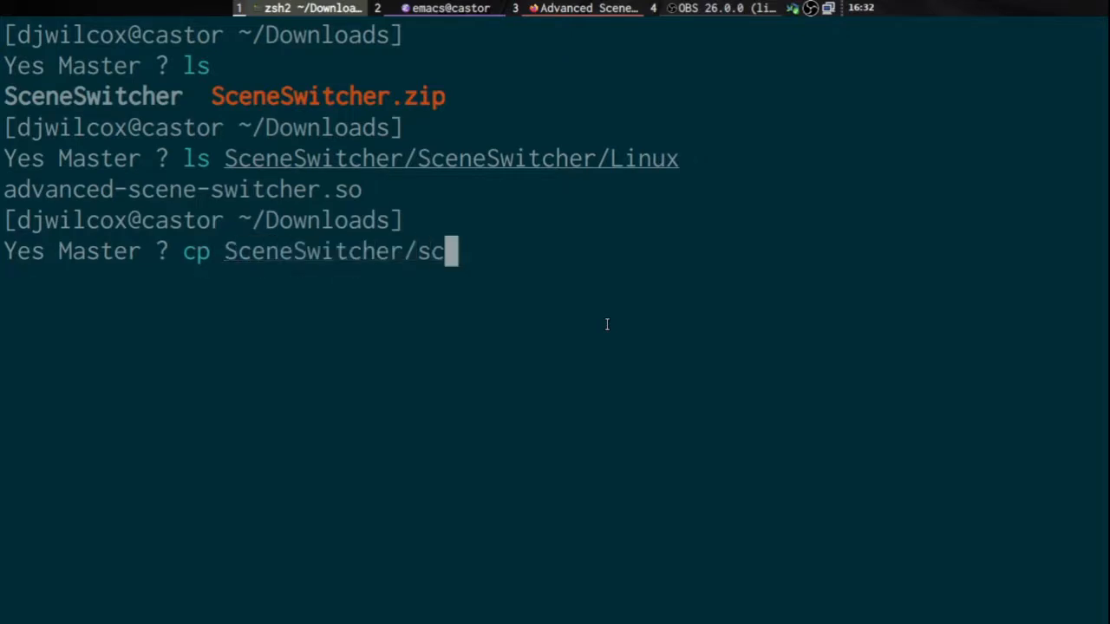
key(Tab)
text(l)
key(Tab)
key(Tab)
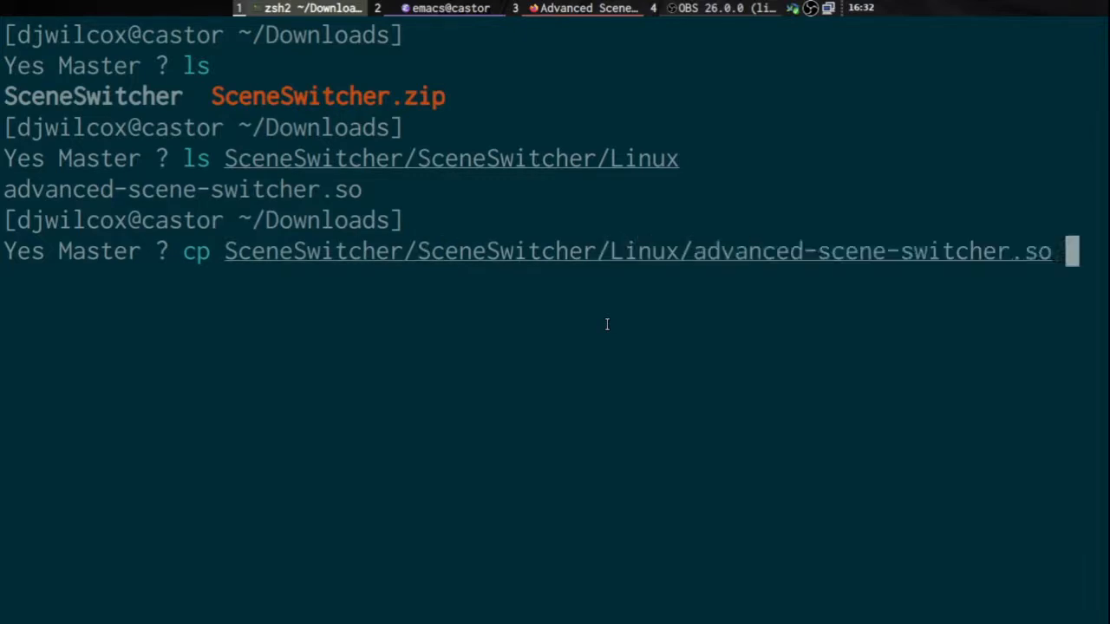
Step: Add ~/.config/obs-studio/plugins/advanced-scene-switcher/bin/64bit/ as the copy destination, and discard the command without running it, clearing the terminal
text(~)
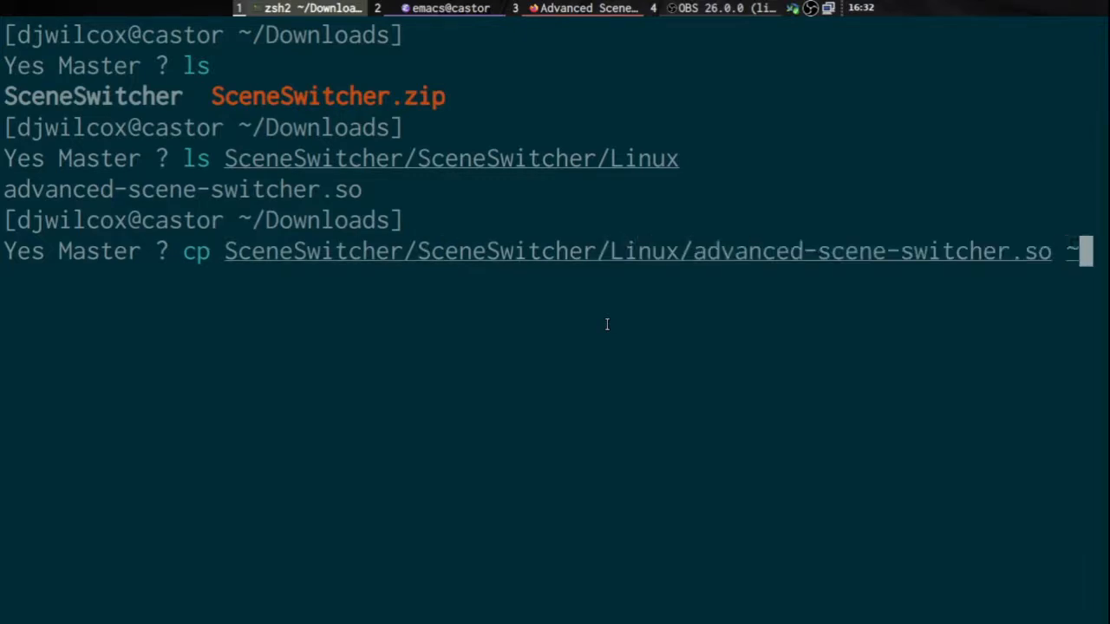
text(/.co)
key(Tab)
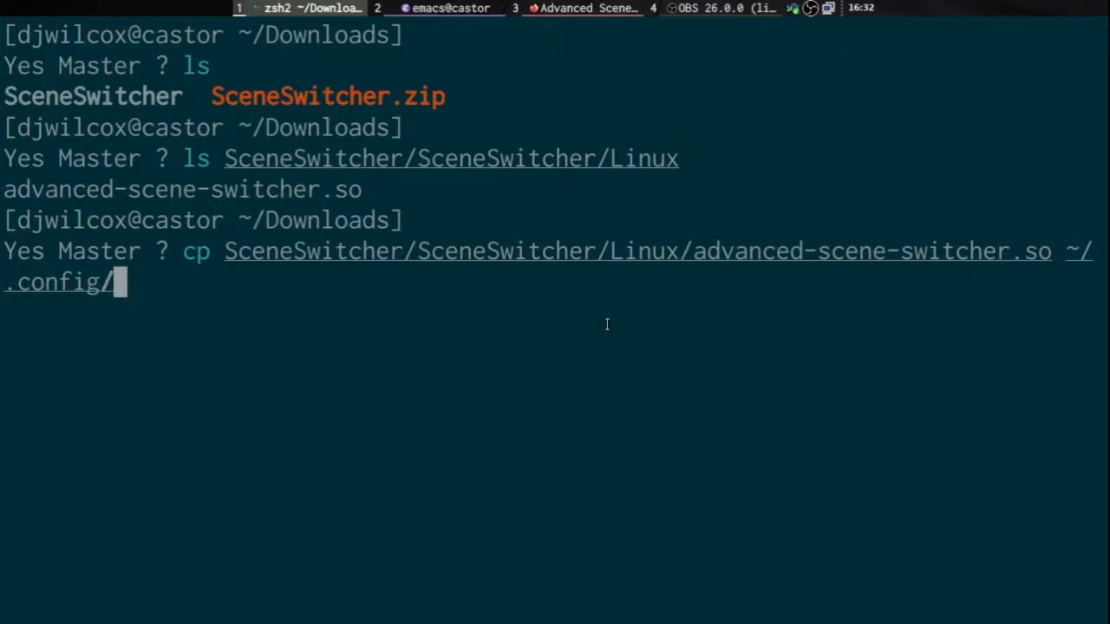
text(o)
key(Tab)
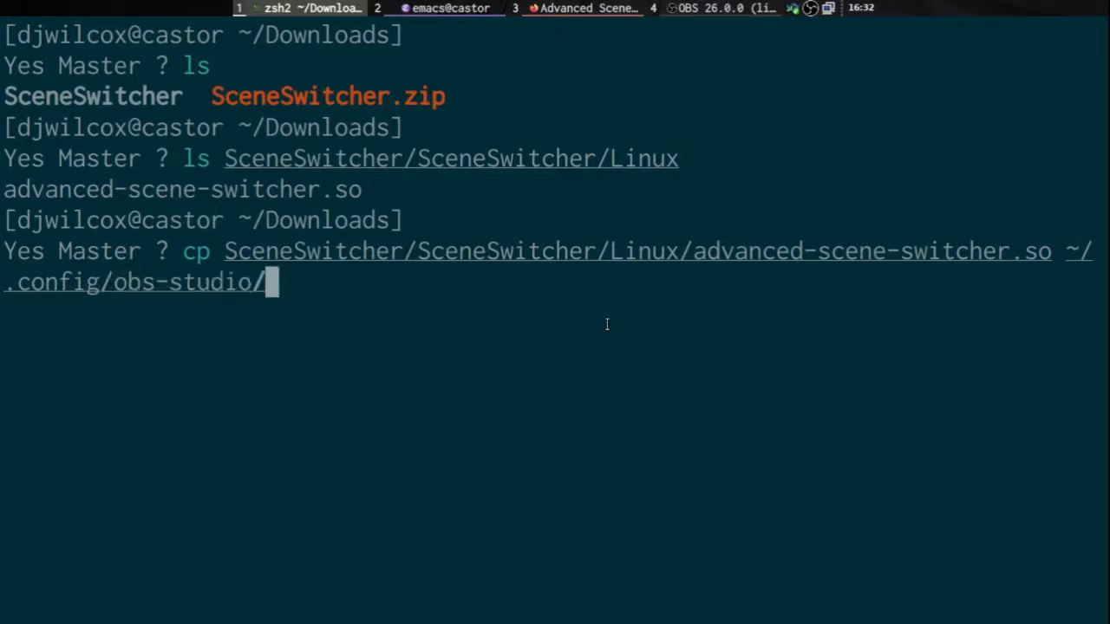
text(plugins)
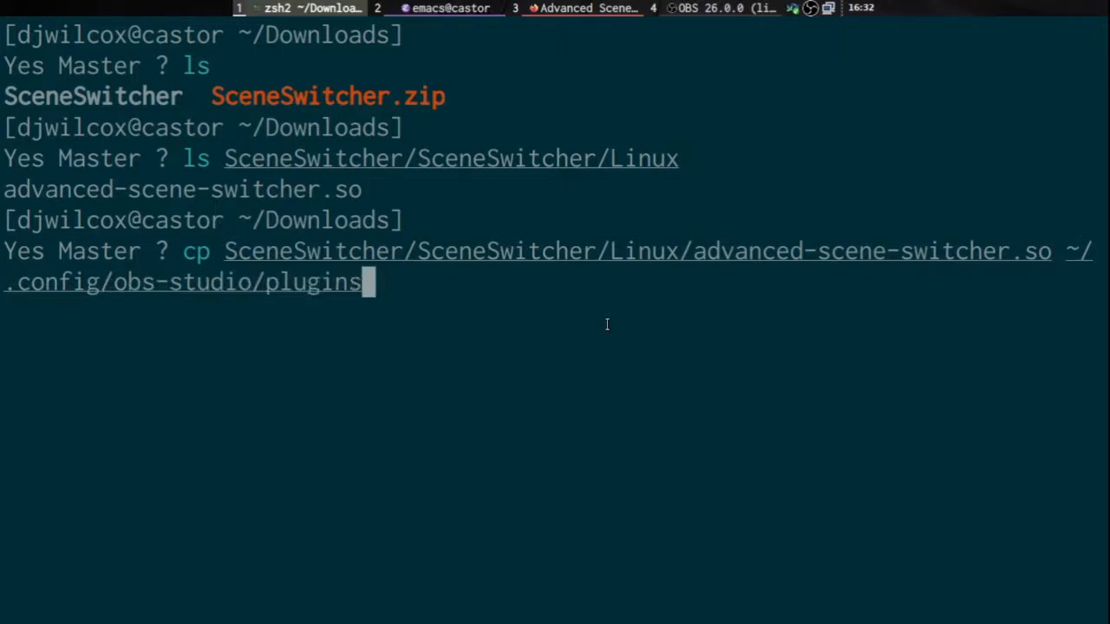
text(/ad)
key(Tab)
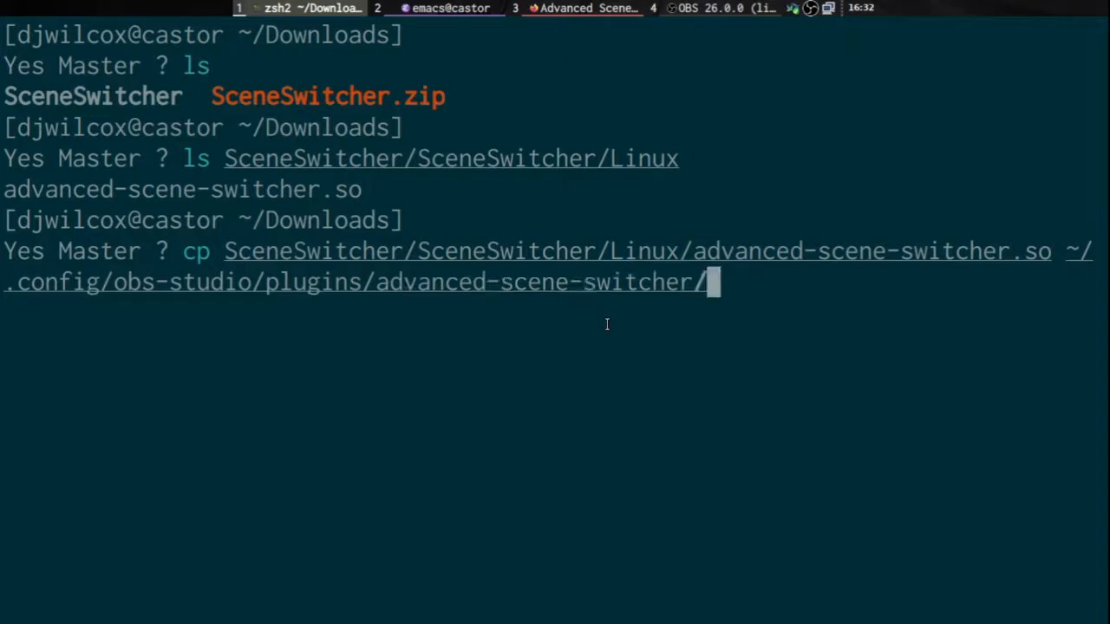
text(b)
key(Tab)
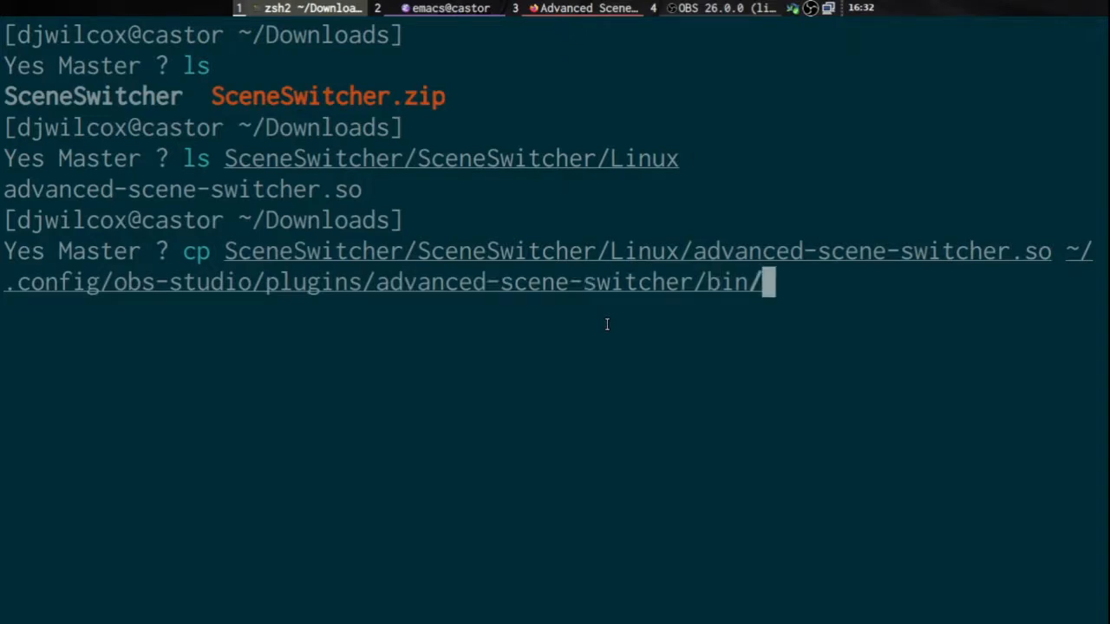
text(6)
key(Tab)
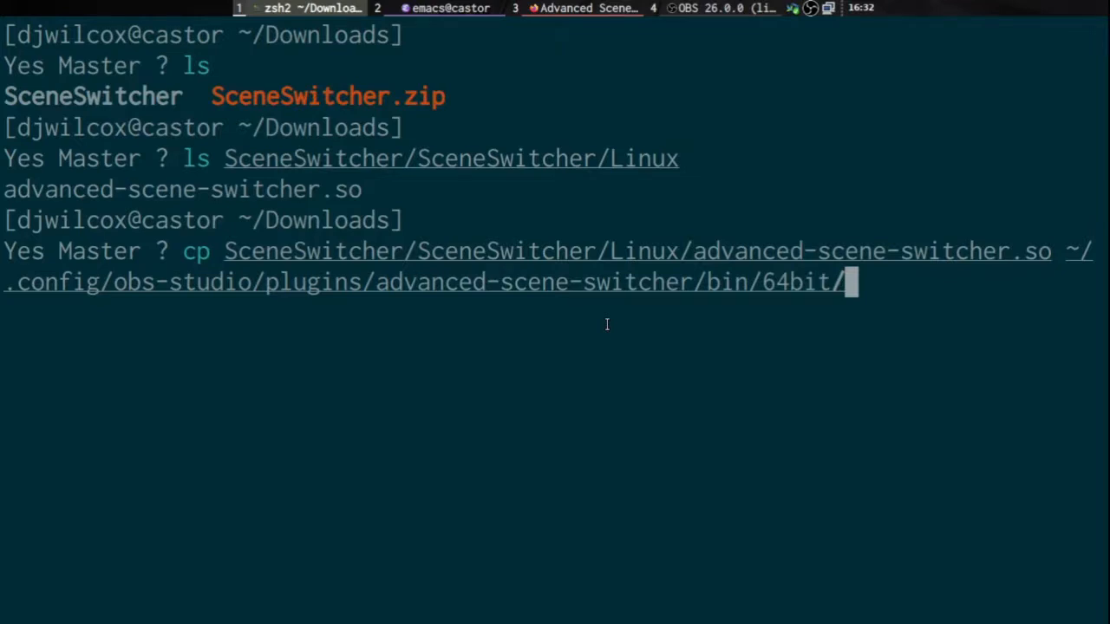
key(ctrl+u)
key(ctrl+l)
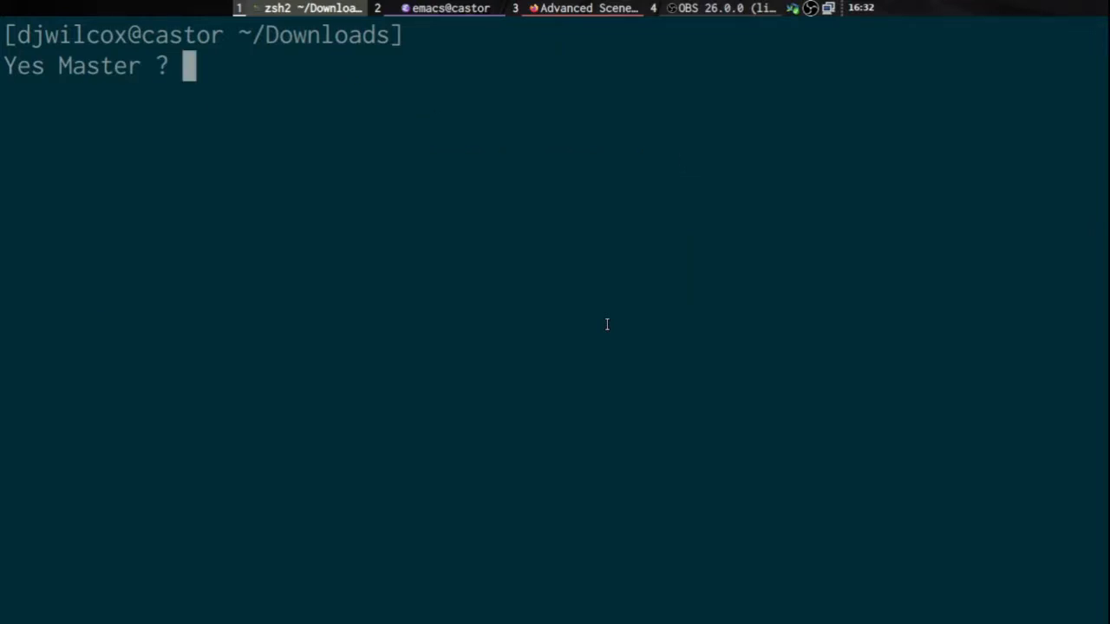
Step: Switch to OBS, review the Advanced Scene Switcher's General settings and Media switching rules, and close its window
key(super+4)
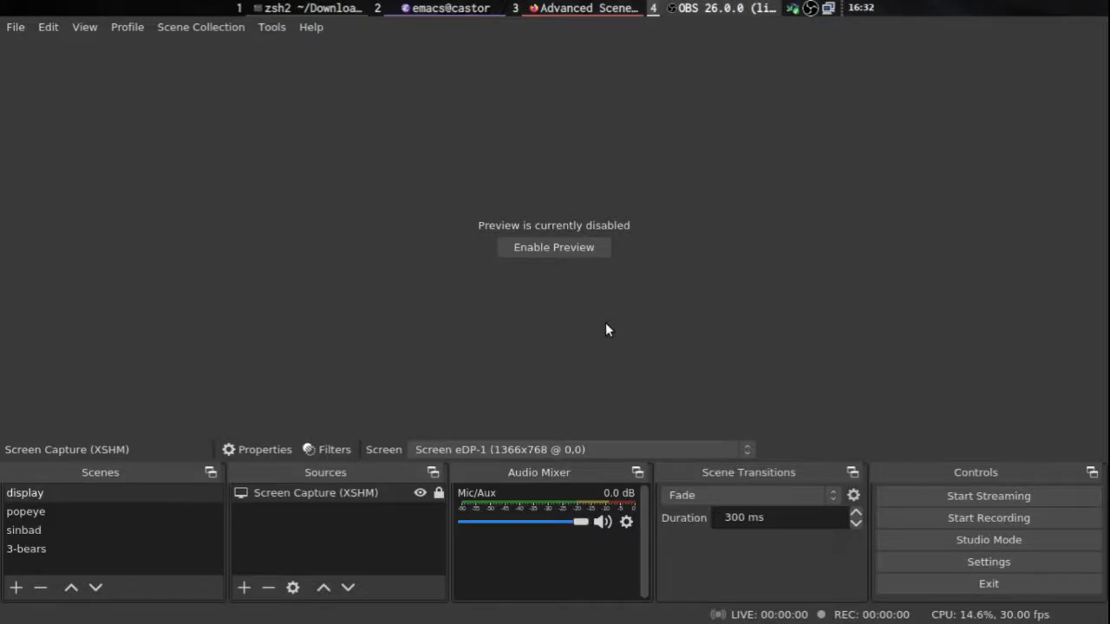
click(272, 29)
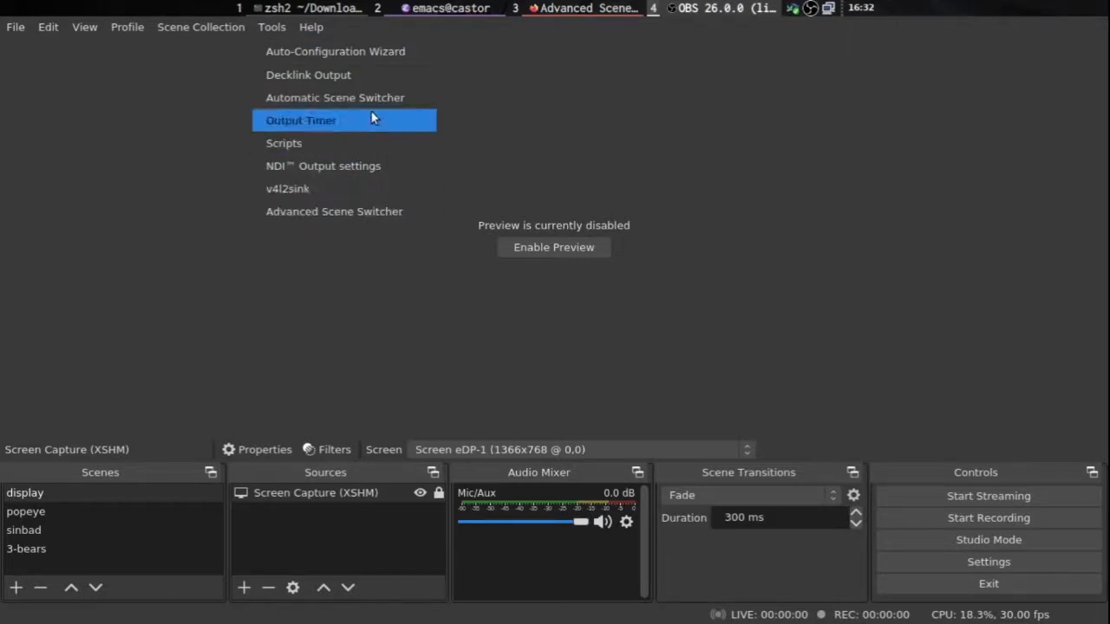
click(384, 216)
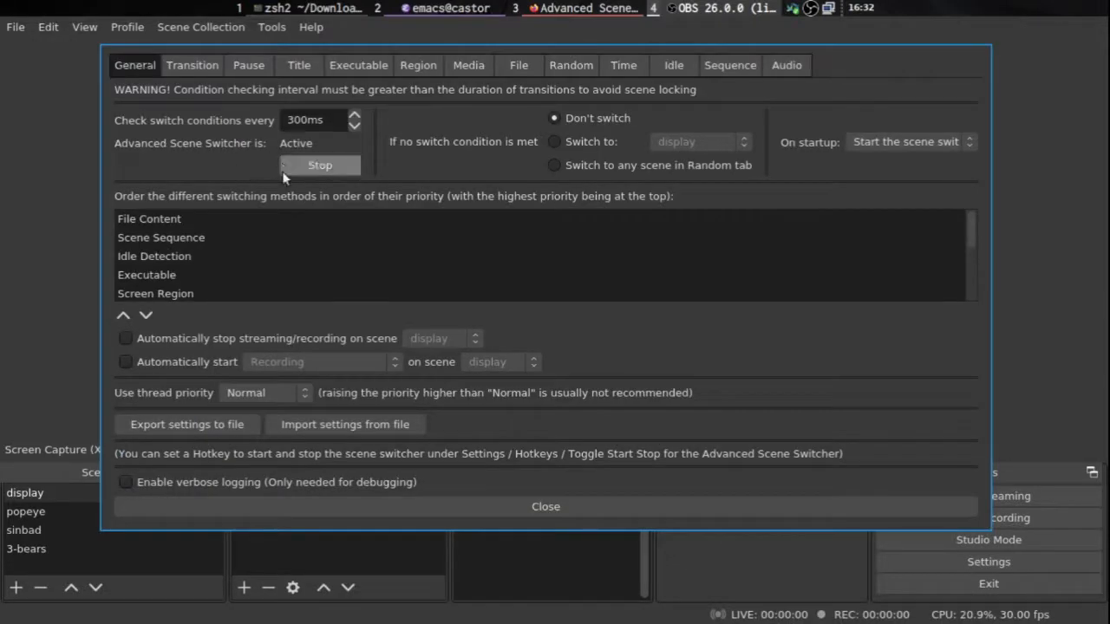
click(469, 68)
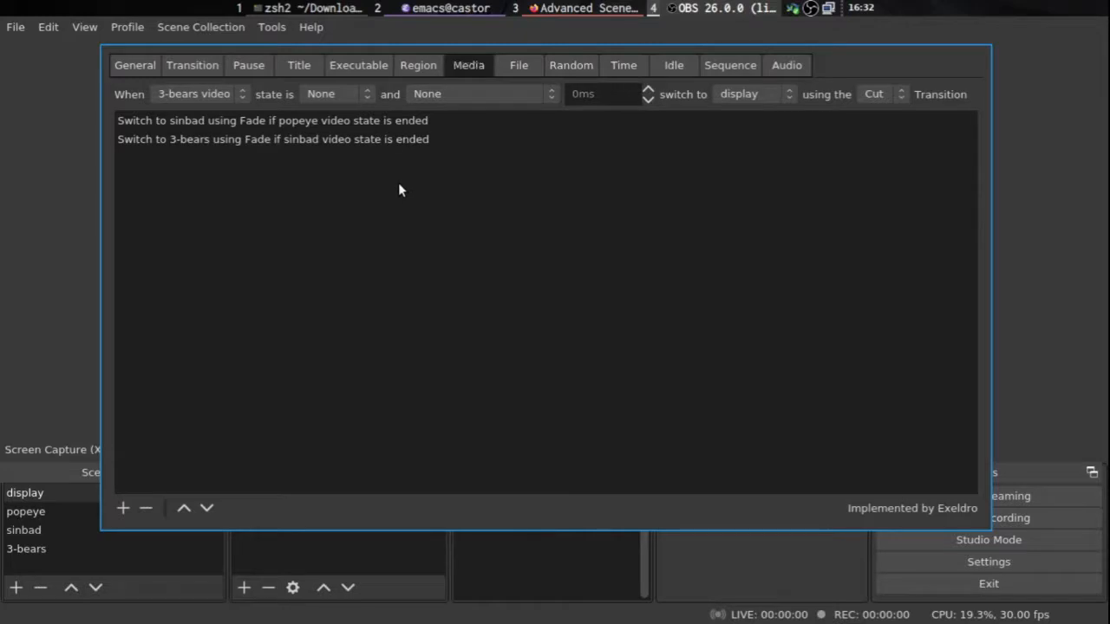
key(Escape)
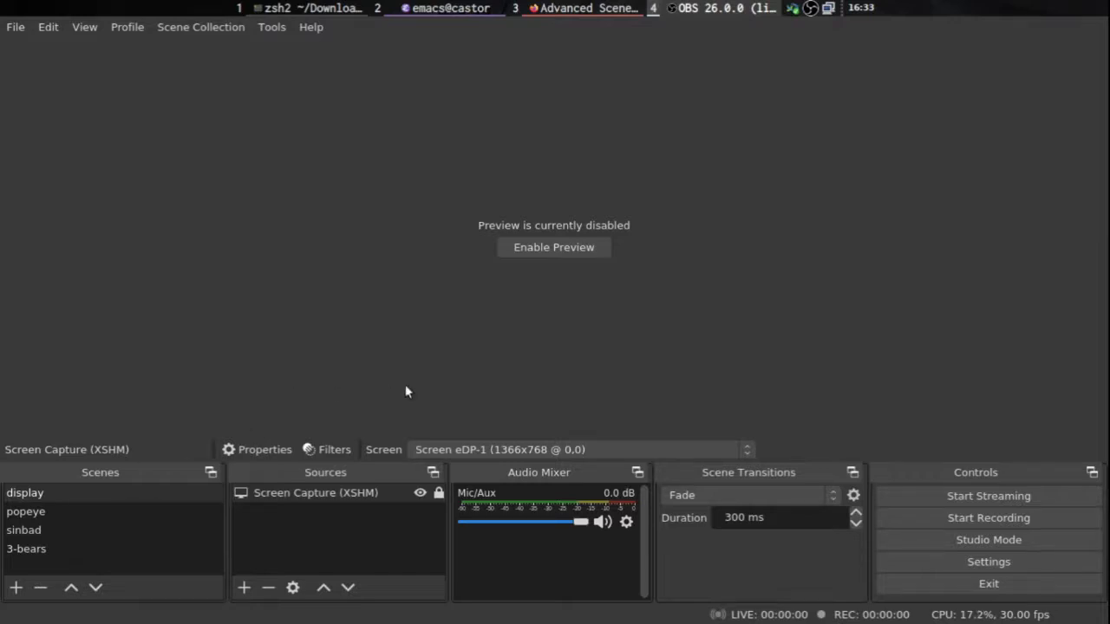
Step: Open the Mic/Aux audio filters, review the plug-ins available for the VST 2.x filter, and close the filters window
click(625, 523)
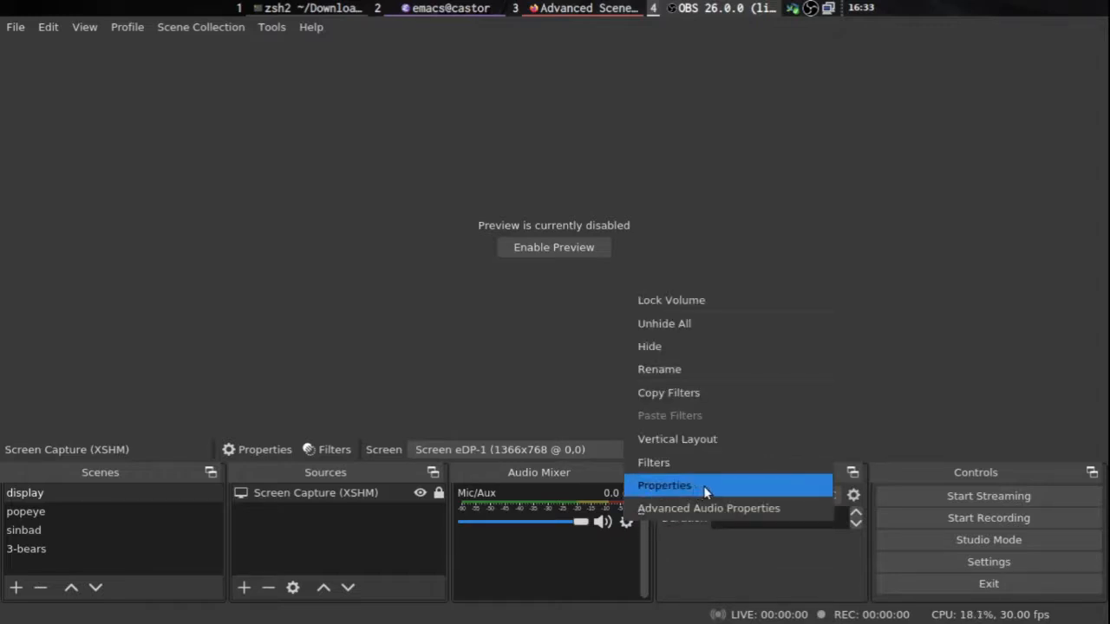
click(727, 462)
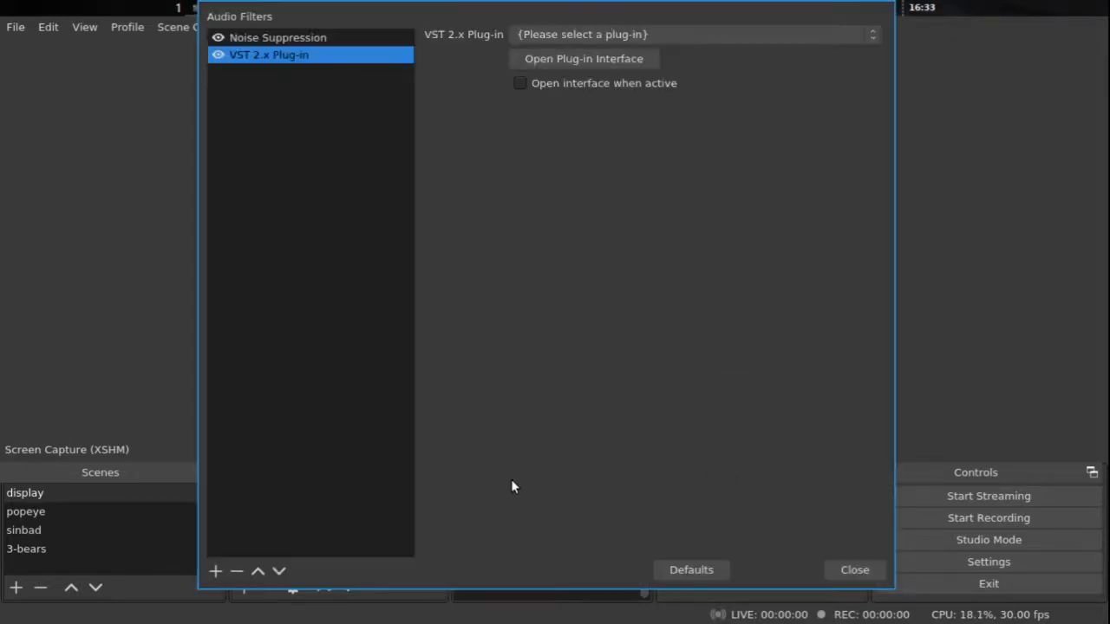
click(215, 572)
click(656, 492)
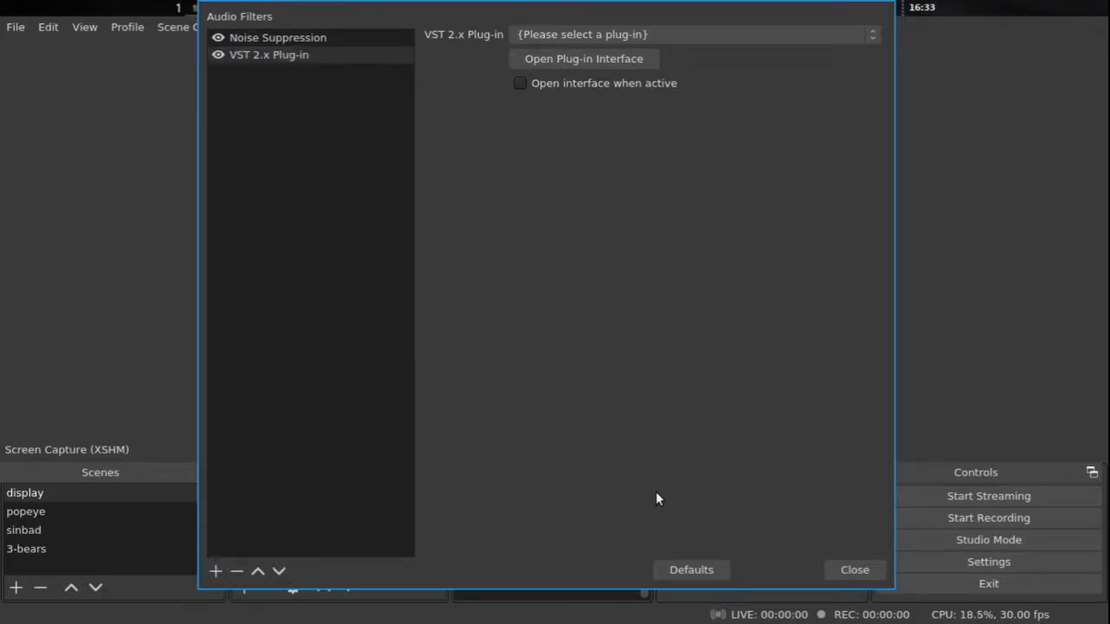
click(623, 34)
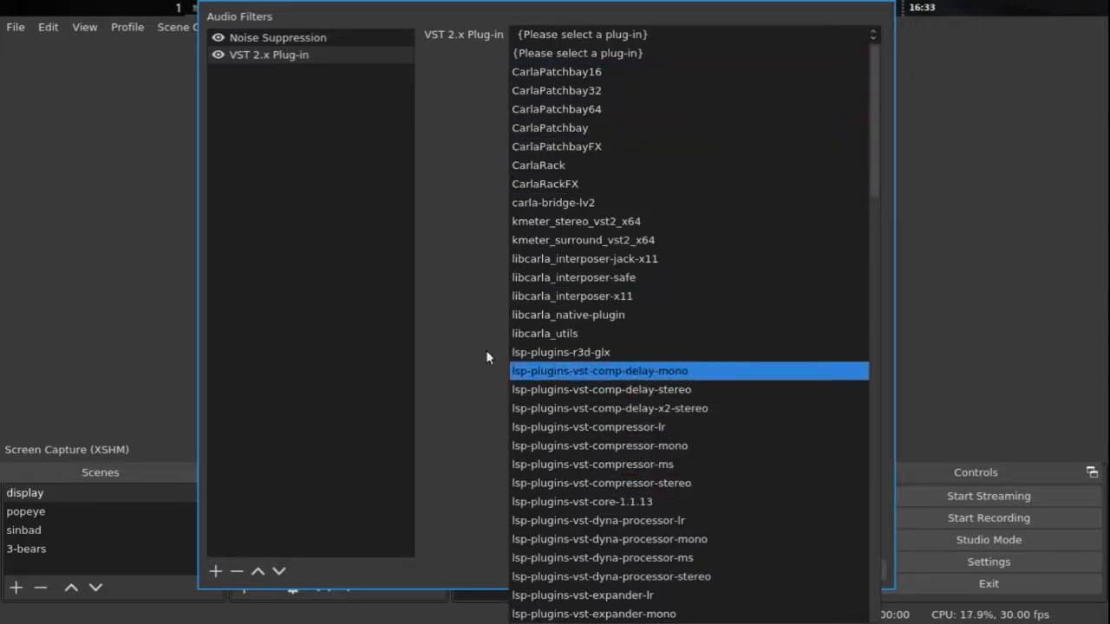
click(436, 325)
click(834, 568)
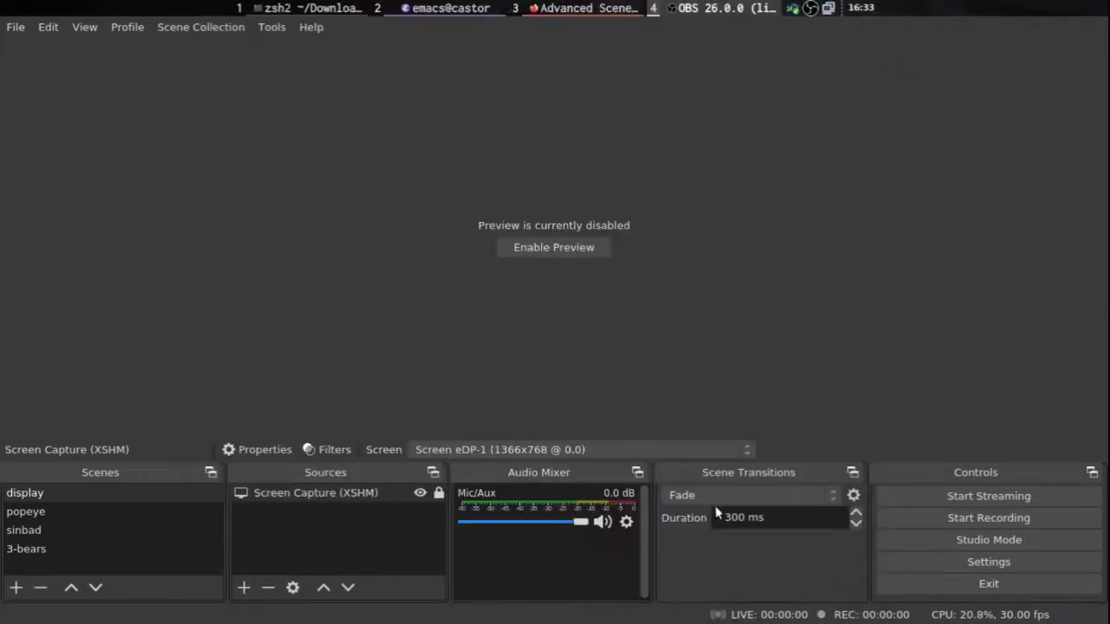
Step: Switch to the terminal, run apt search vst, and look through the audio plugin packages in the results
key(super+1)
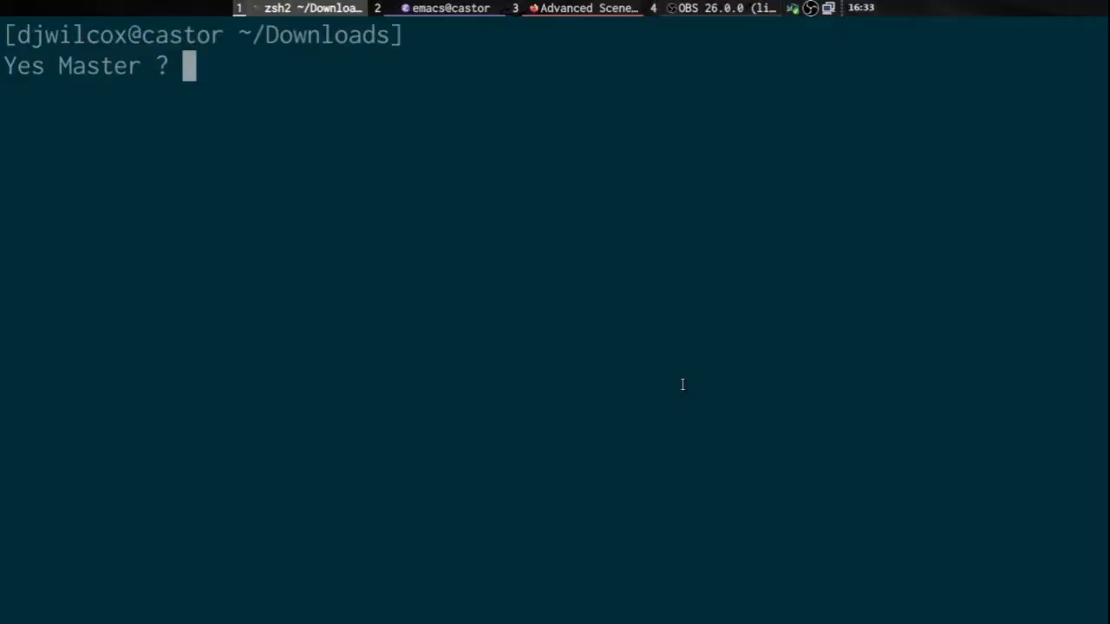
text(apt s)
key(BackSpace)
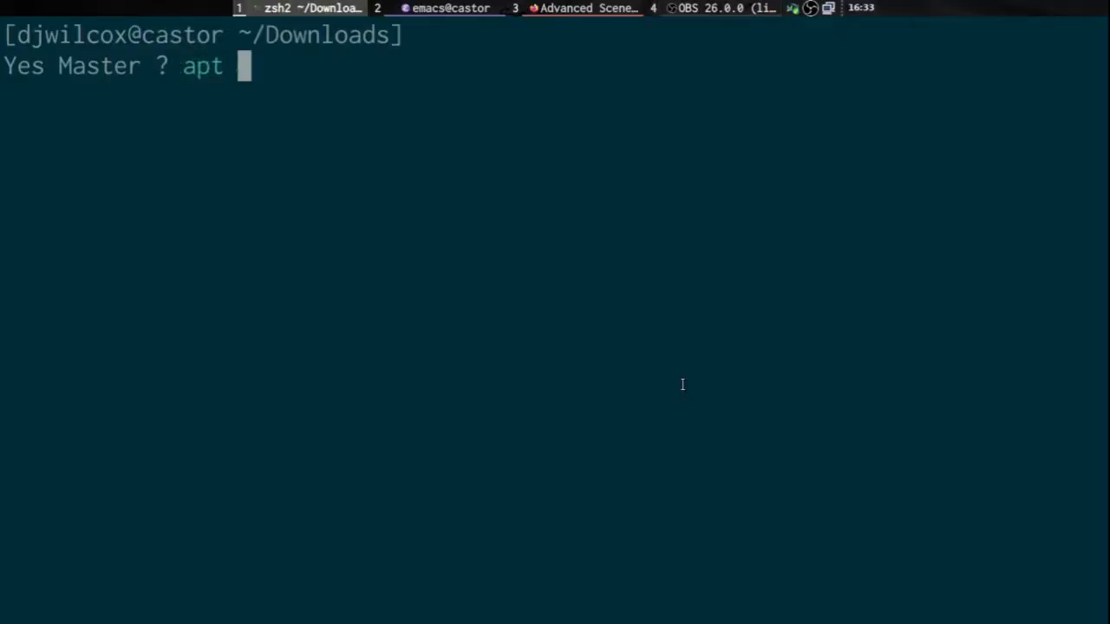
text(search )
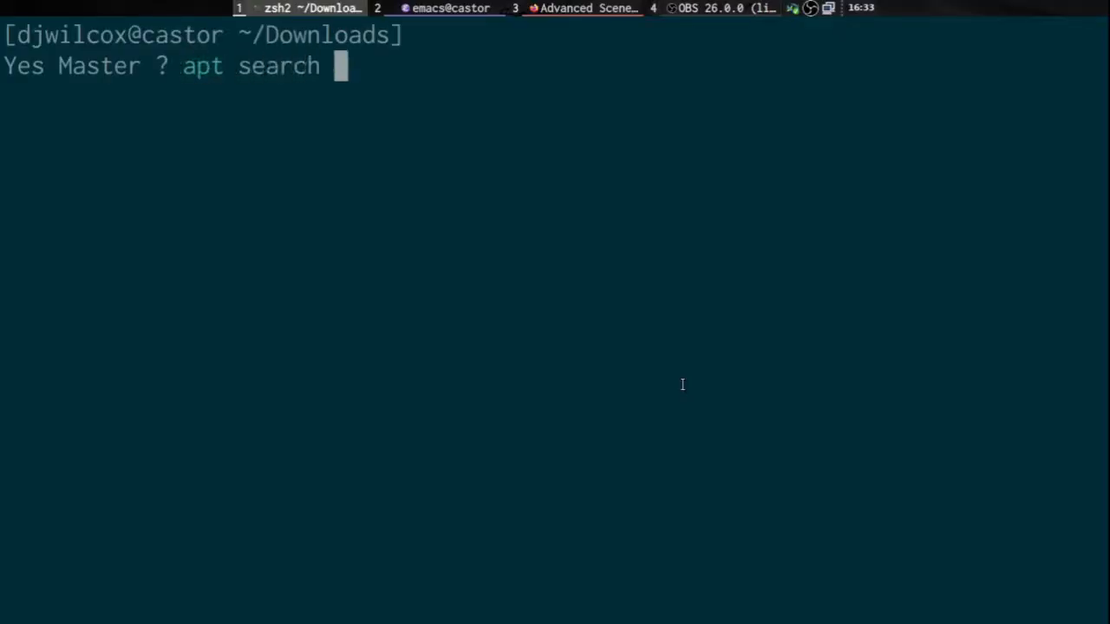
text(vst)
key(Return)
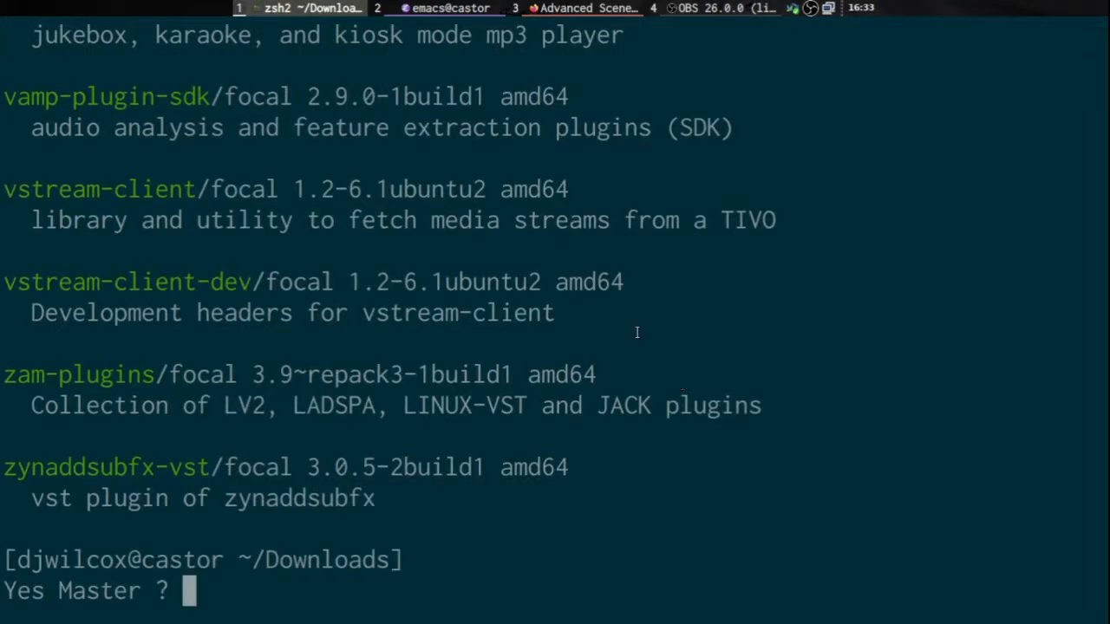
scroll(598, 382, up, 20)
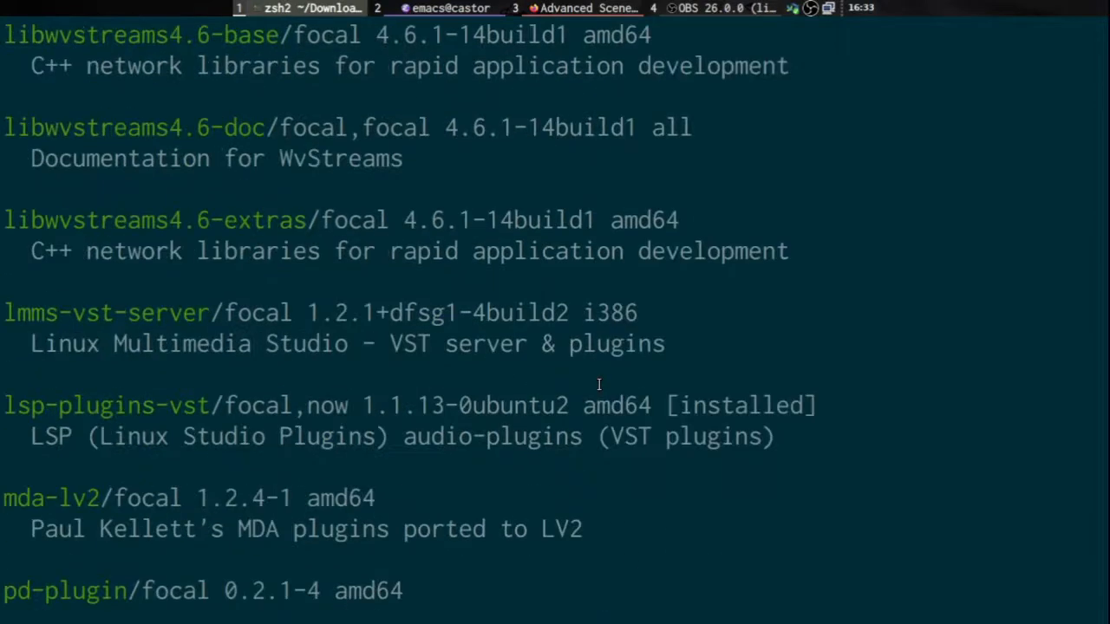
scroll(598, 384, up, 5)
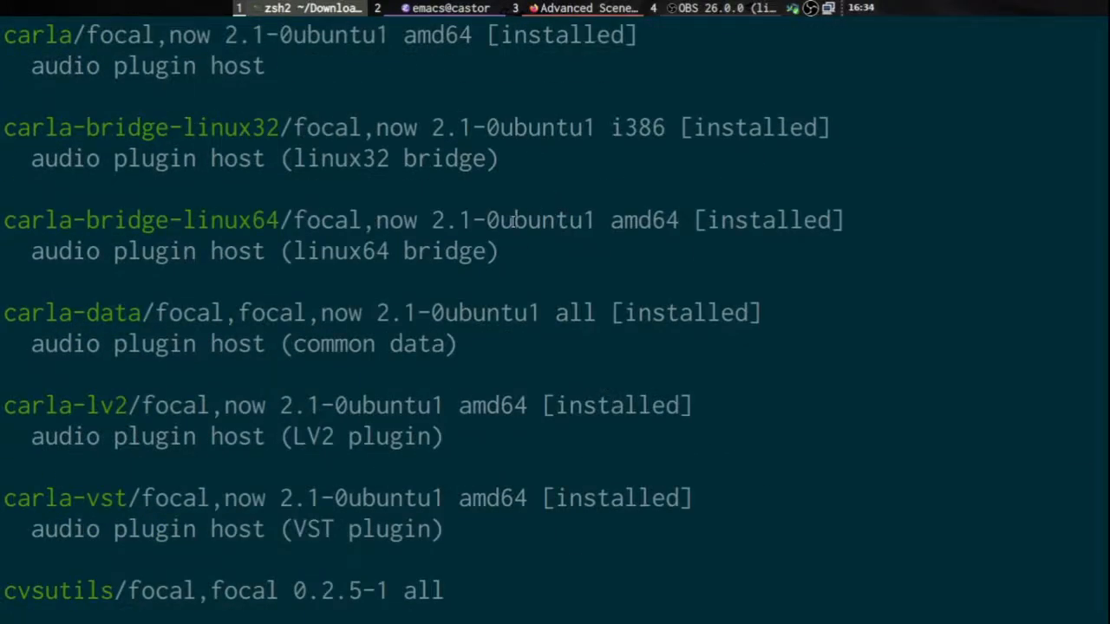
scroll(513, 222, up, 2)
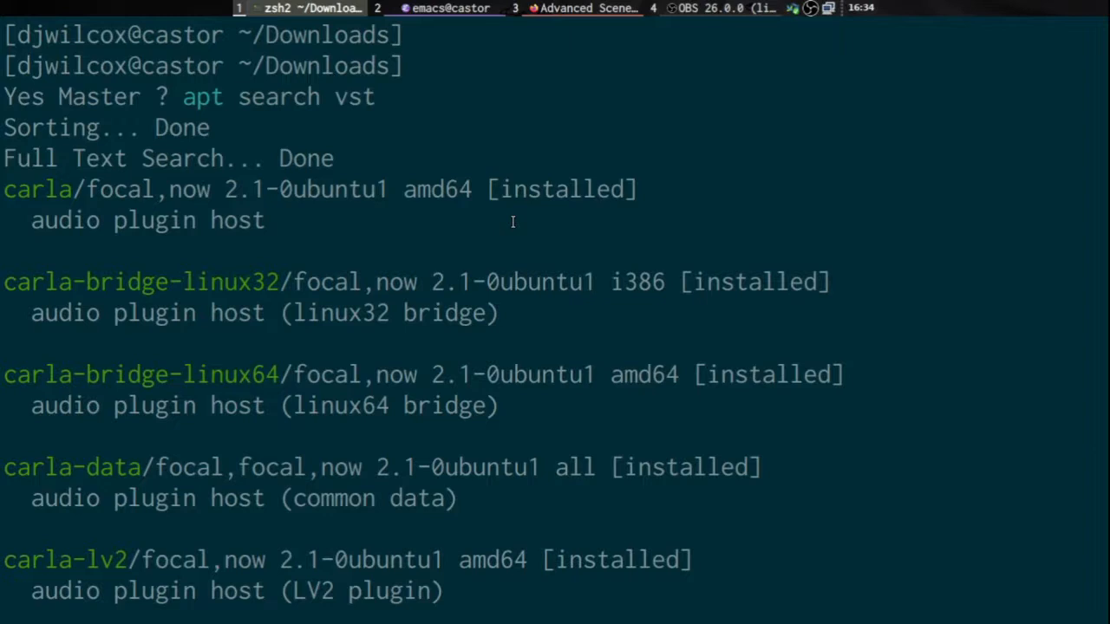
scroll(504, 211, down, 3)
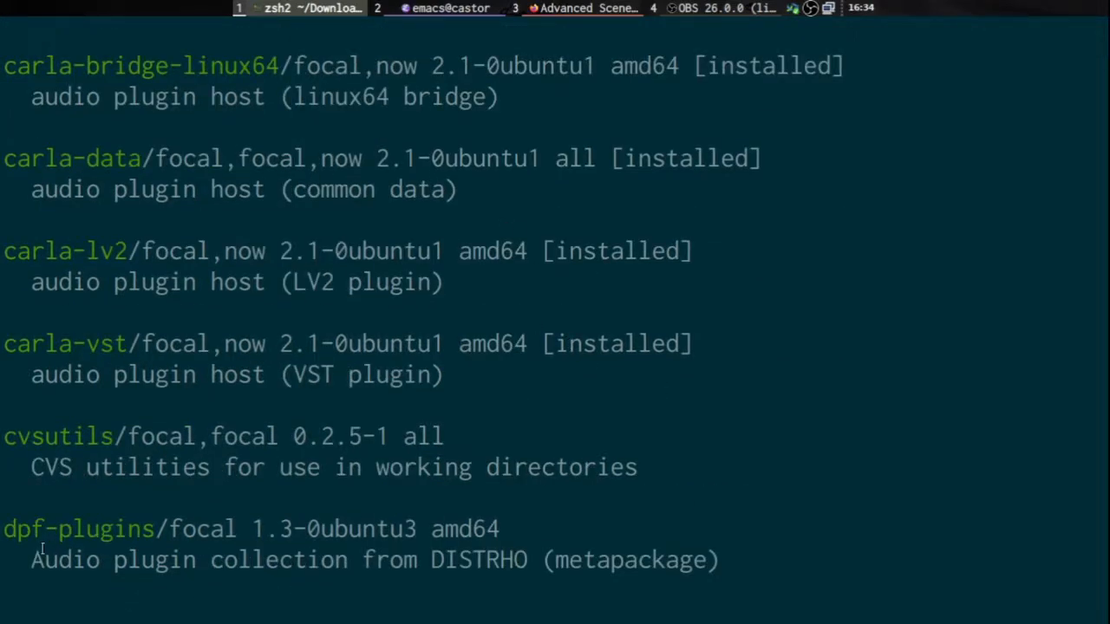
scroll(190, 568, down, 3)
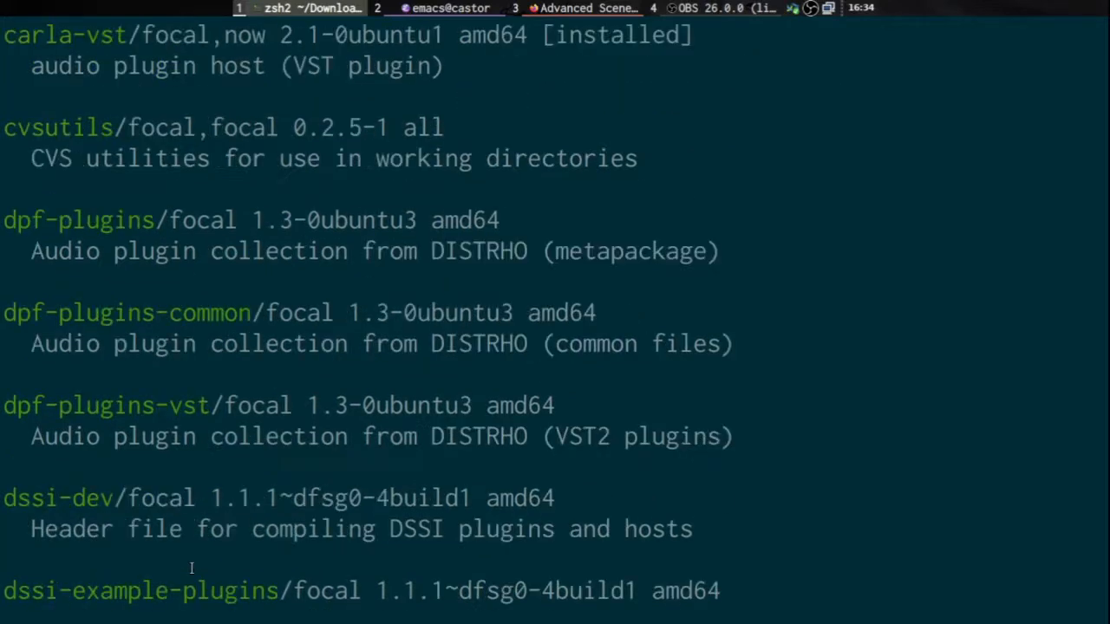
scroll(191, 568, down, 10)
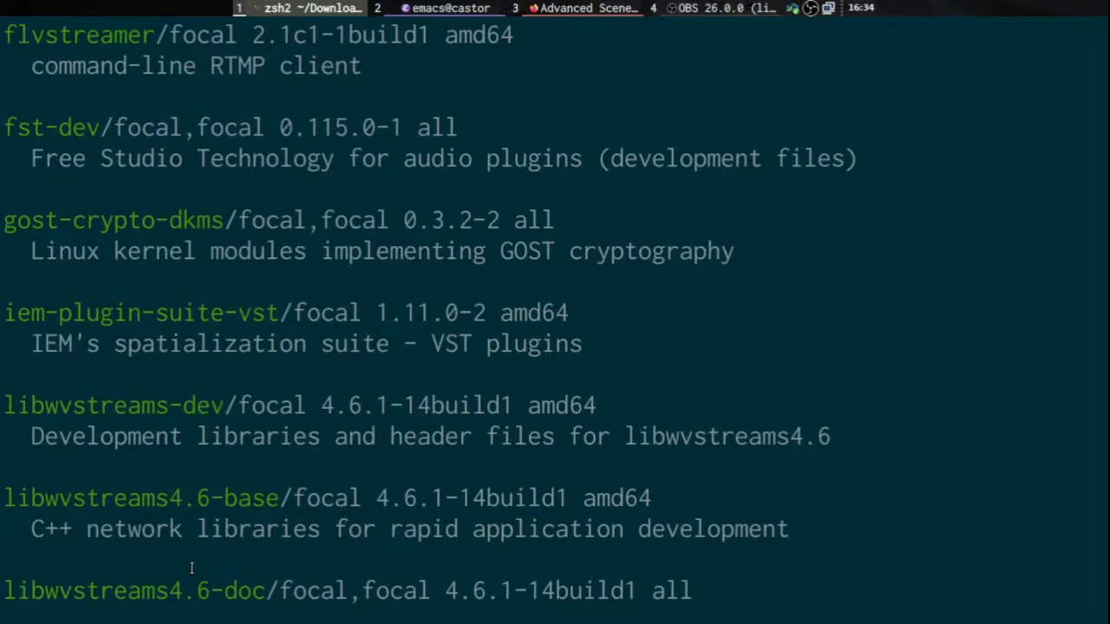
Step: Switch to Firefox and search the web for "linux vst plugins" in a new tab
key(super+3)
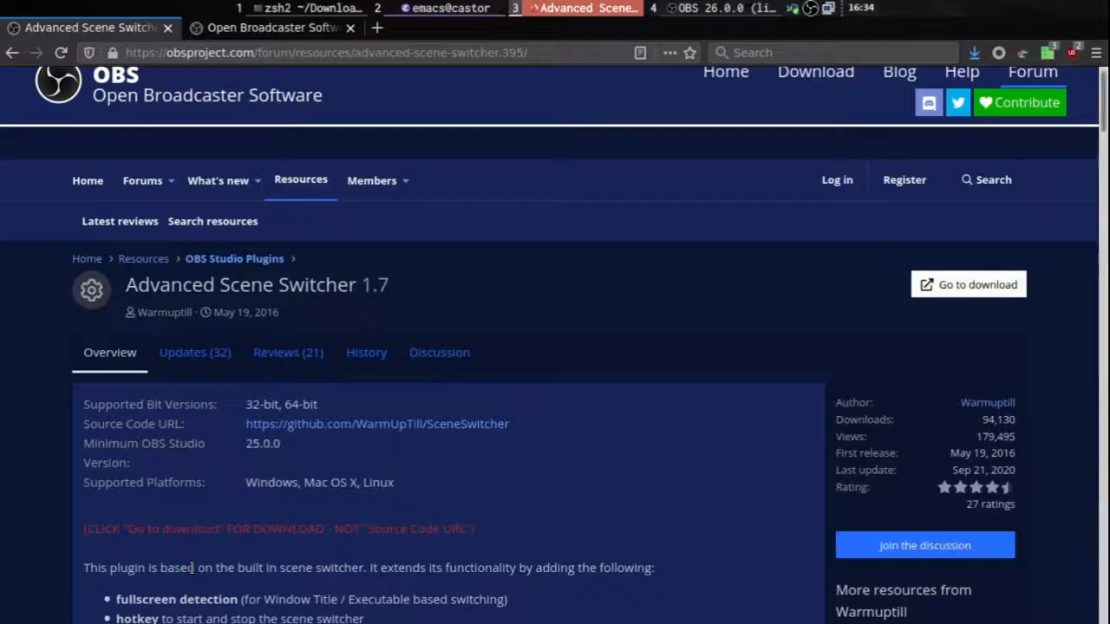
key(ctrl+t)
text(lin)
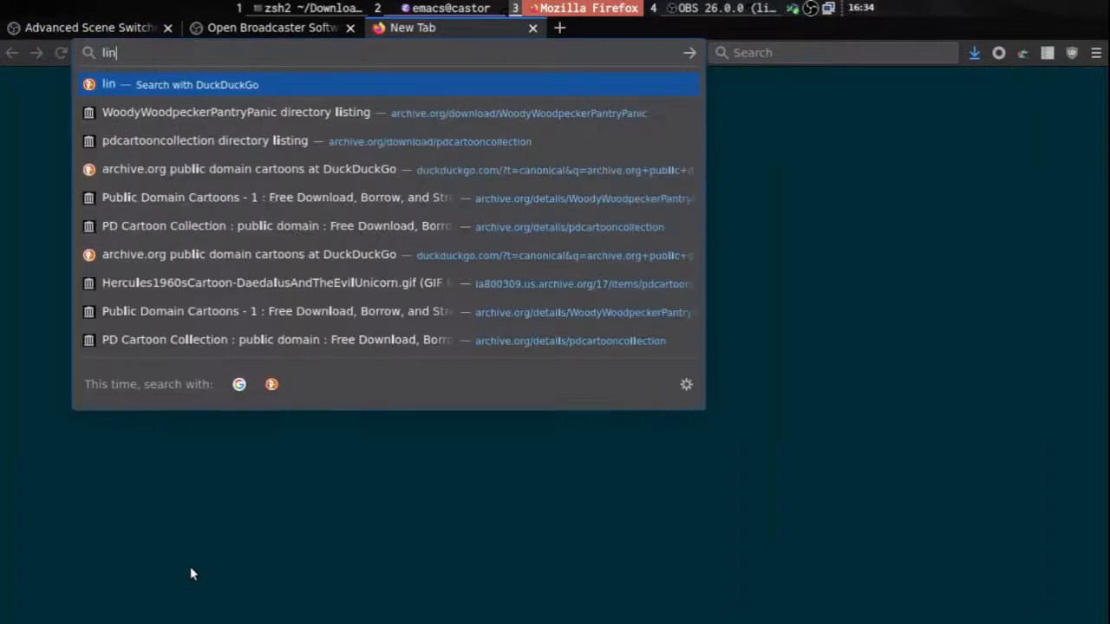
text(ux vst plugi)
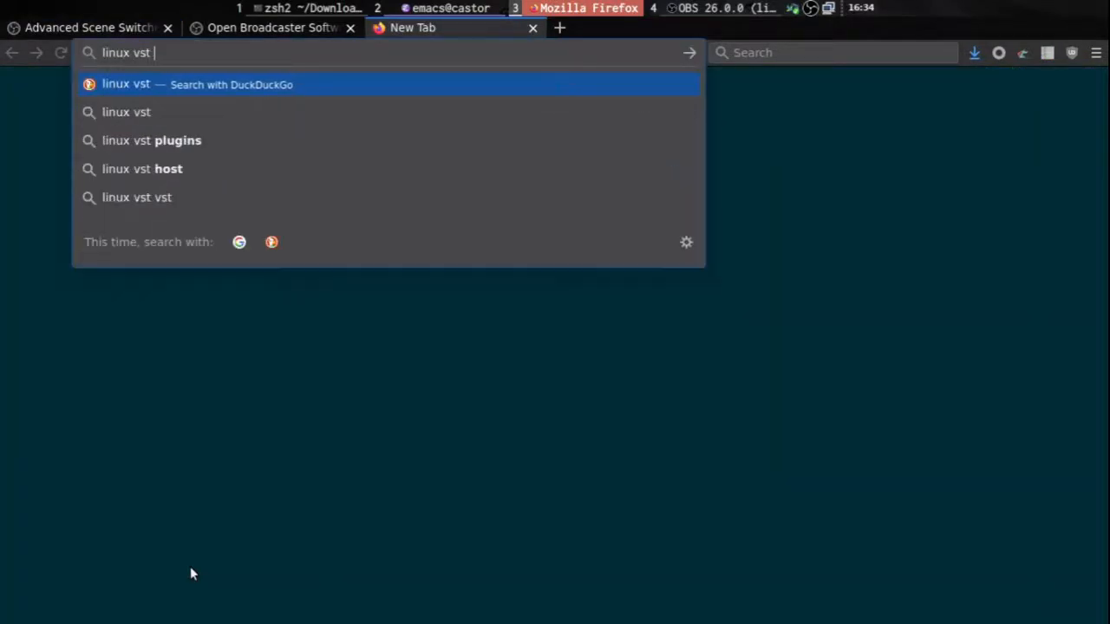
text(ns)
key(Return)
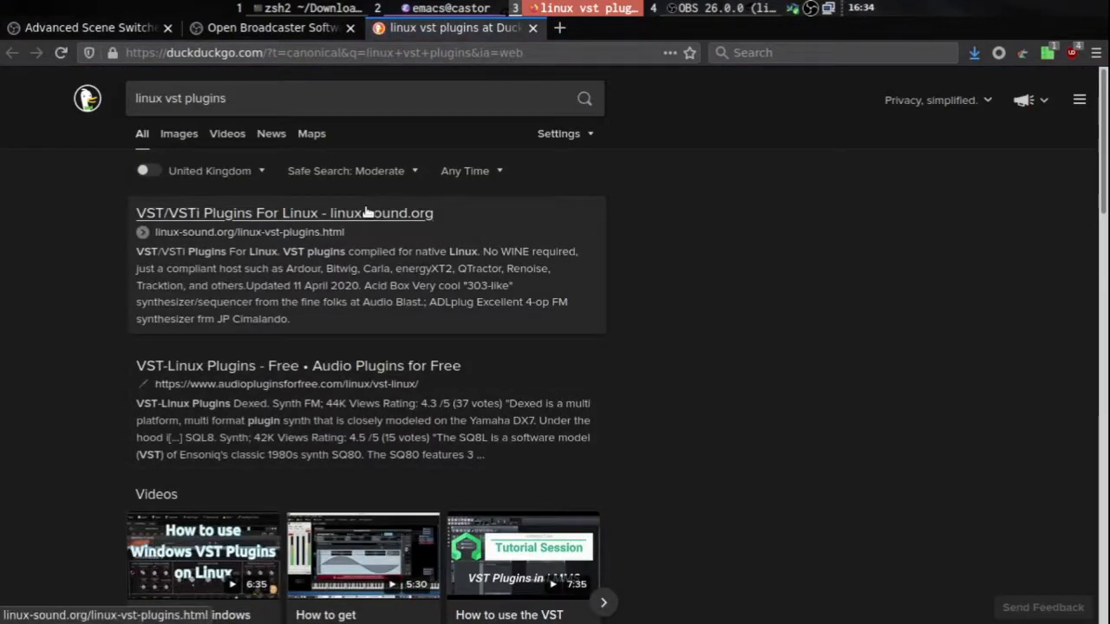
Step: Open the linux-sound.org VST/VSTi Plugins For Linux result in a separate tab and look through its plugin list
right_click(367, 213)
click(403, 219)
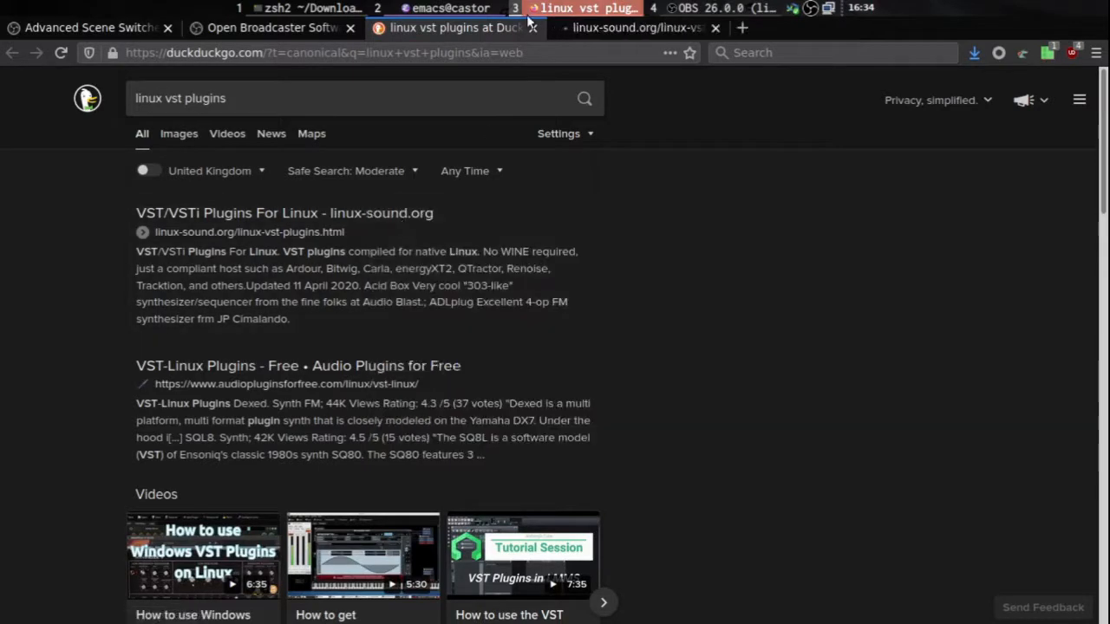
click(633, 29)
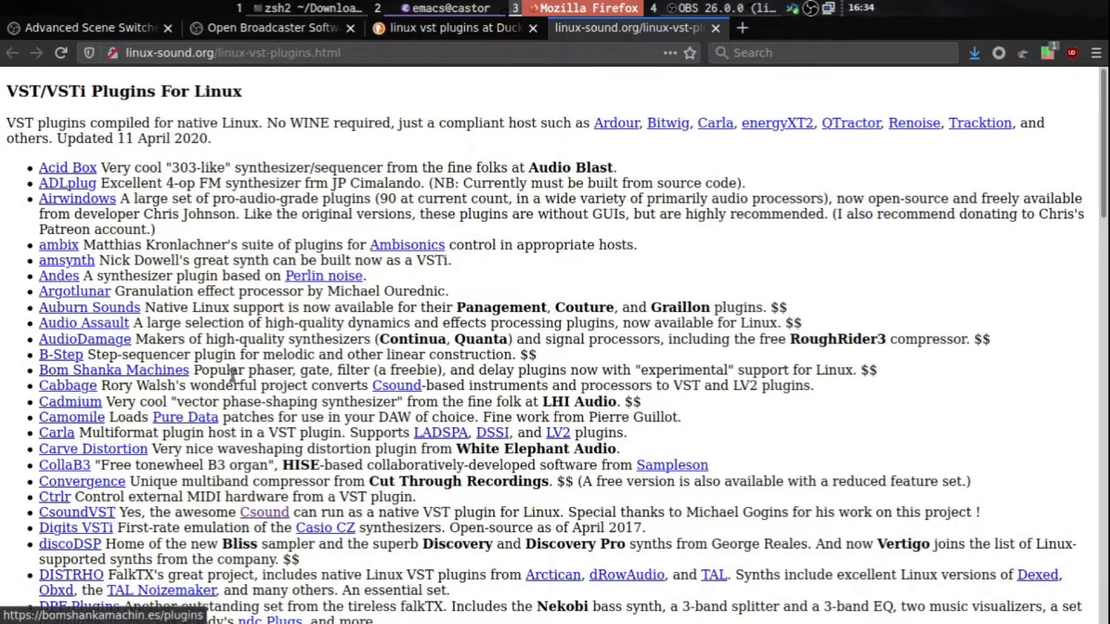
scroll(303, 382, down, 6)
scroll(324, 409, down, 4)
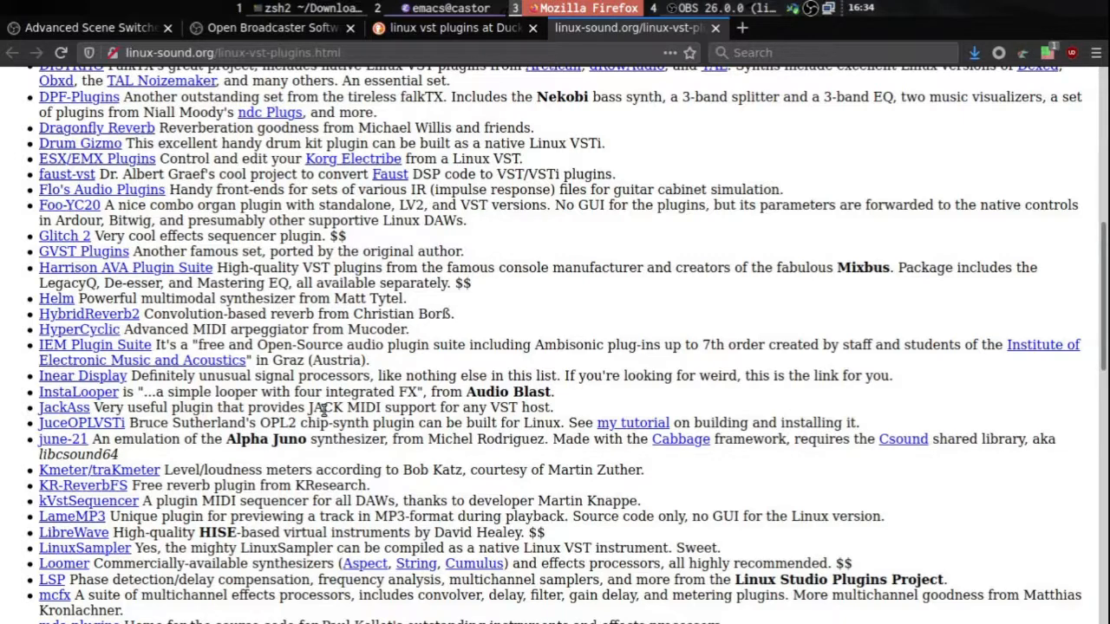
Step: Switch to OBS and set the Mic/Aux VST 2.x filter's plug-in to lsp-plugins-vst-graph-equalizer-x16-stereo
key(super+4)
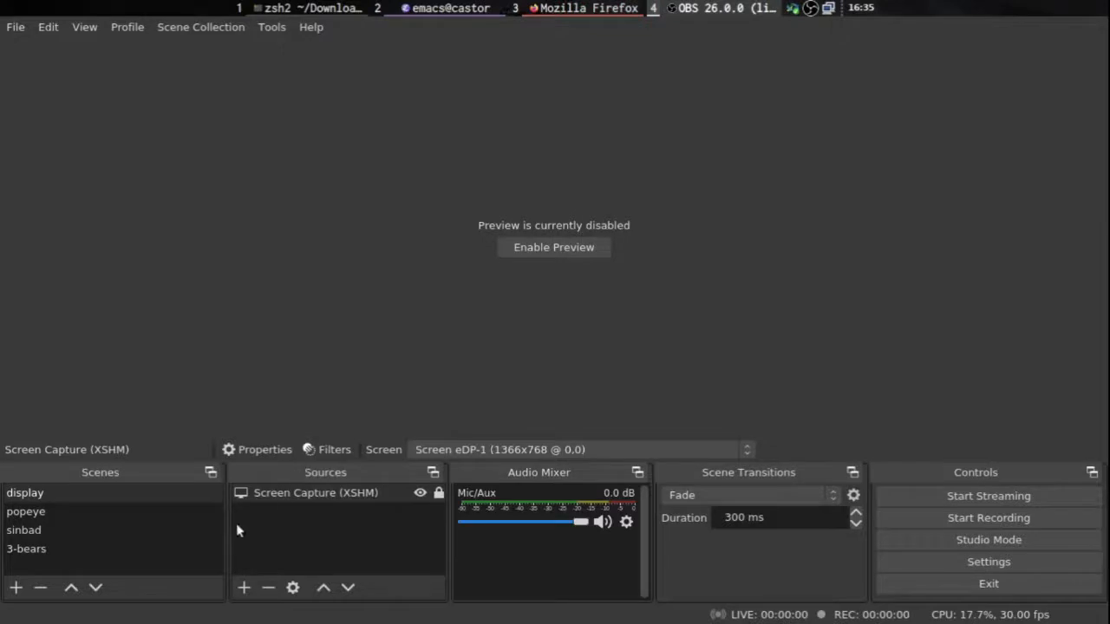
click(622, 524)
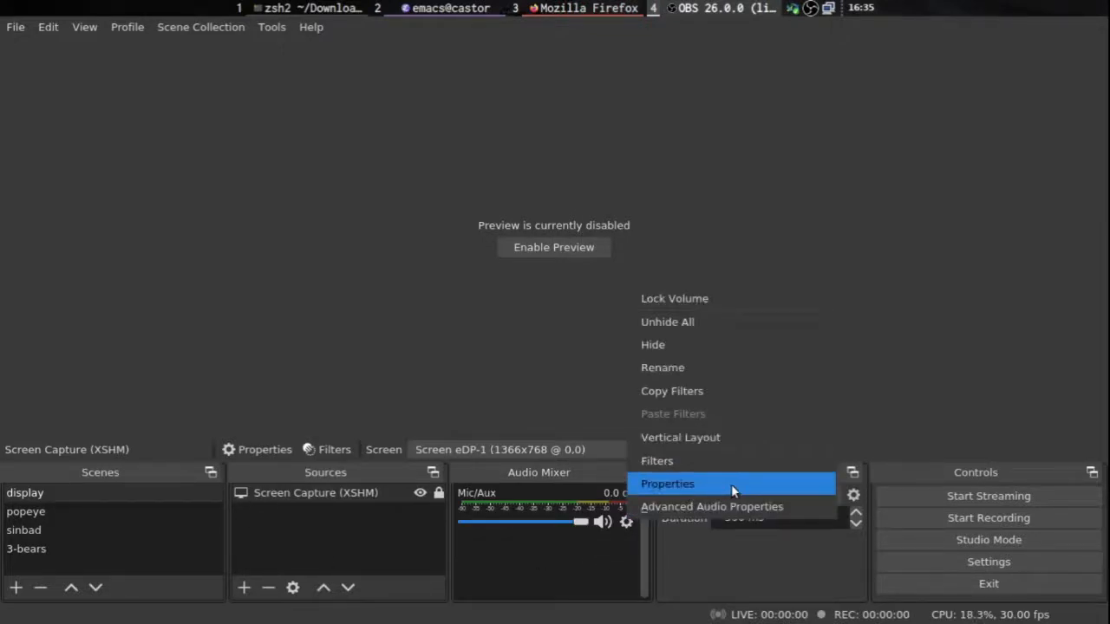
click(734, 460)
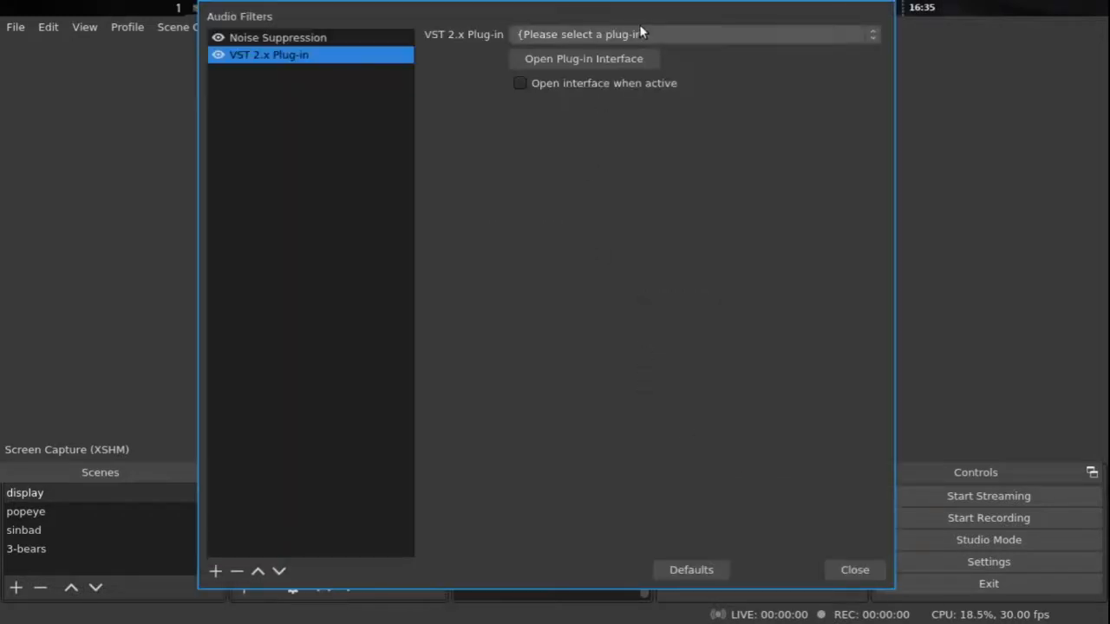
click(652, 33)
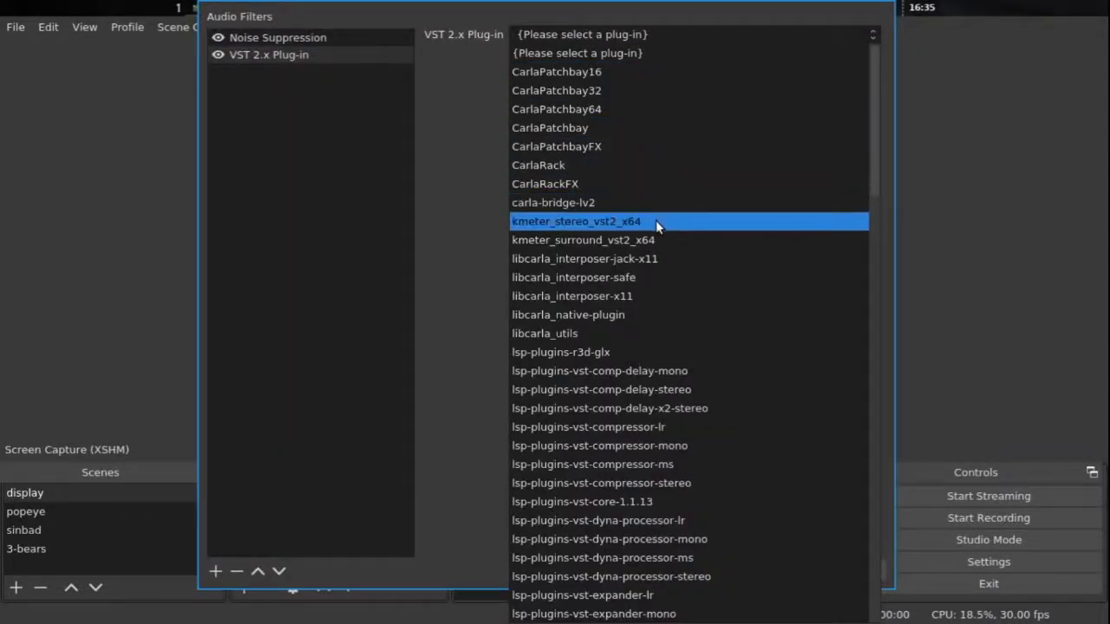
scroll(656, 223, down, 3)
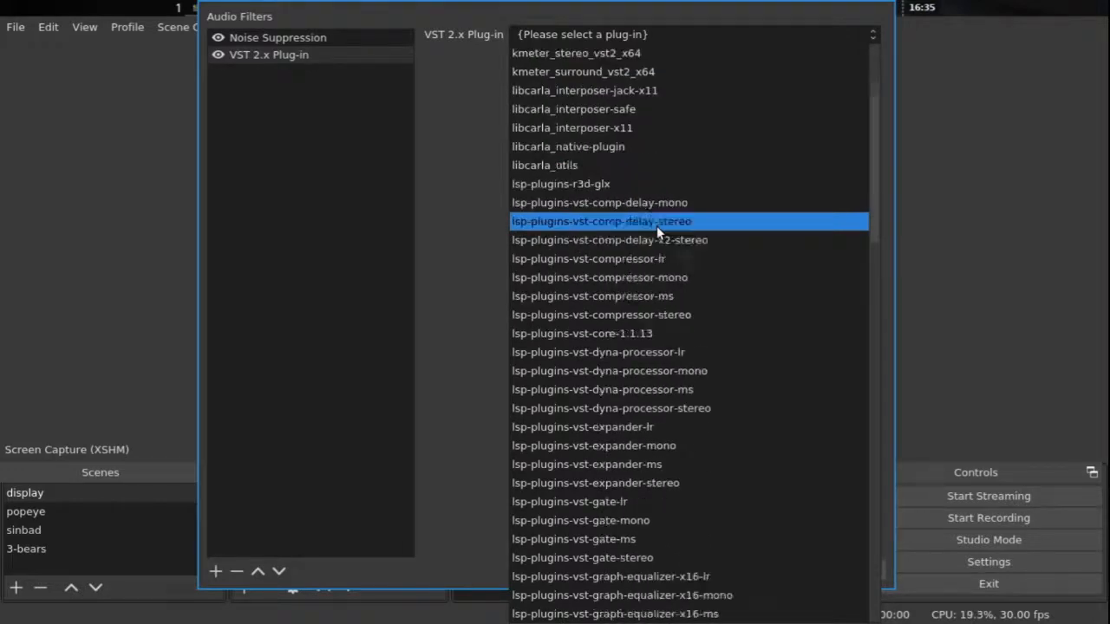
scroll(656, 225, down, 2)
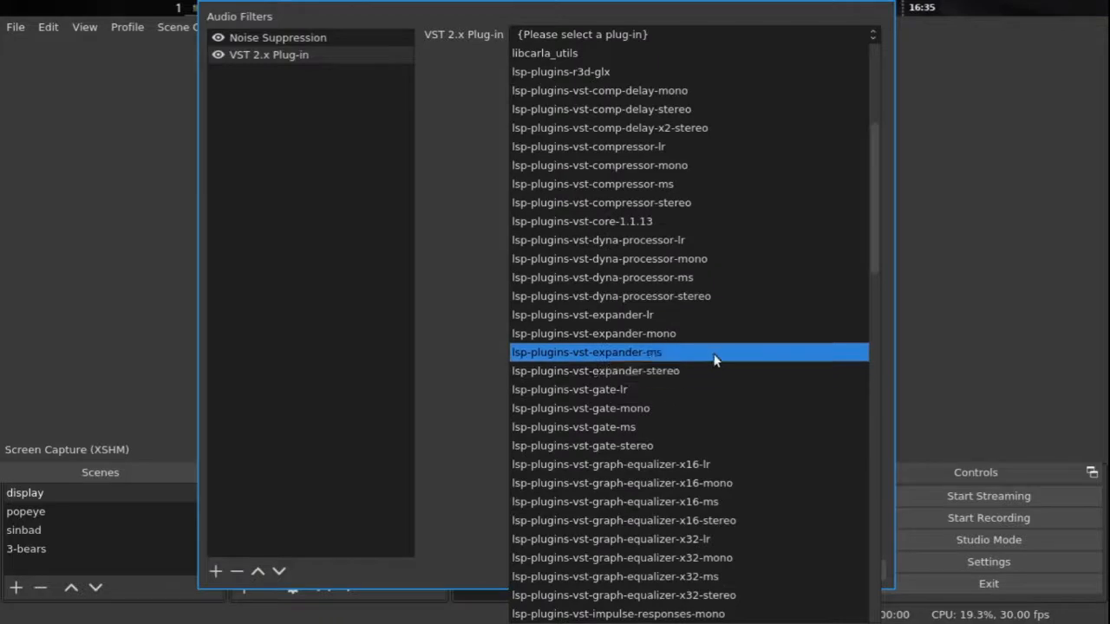
scroll(716, 356, down, 2)
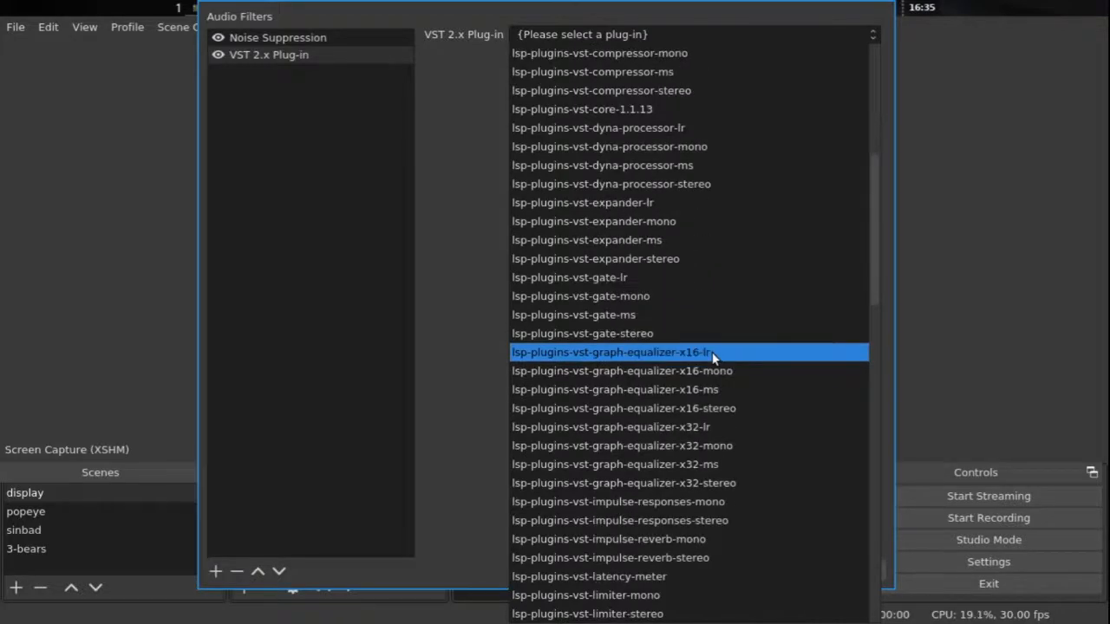
click(757, 408)
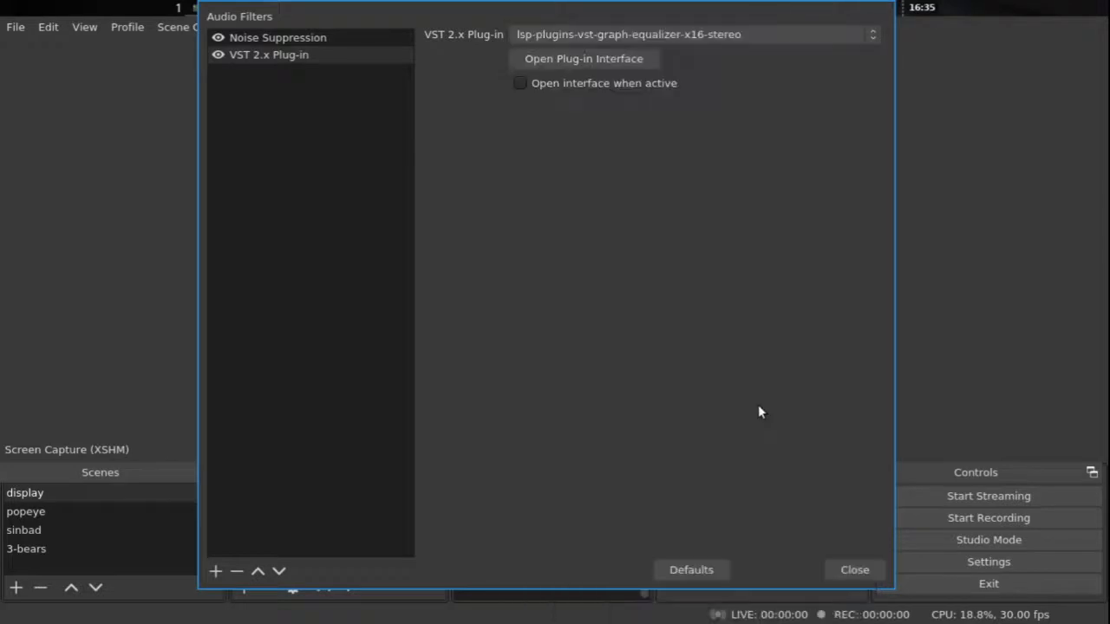
Step: Open the graph equalizer's plug-in interface, move it and the filters window apart, and close the interface
click(608, 59)
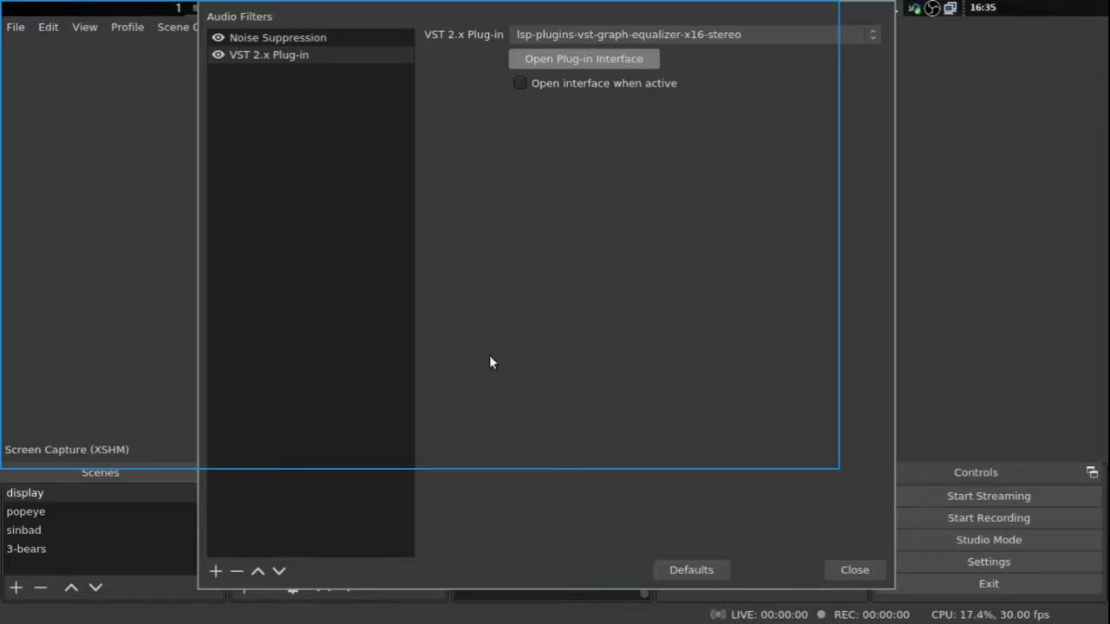
drag(489, 362, 584, 446)
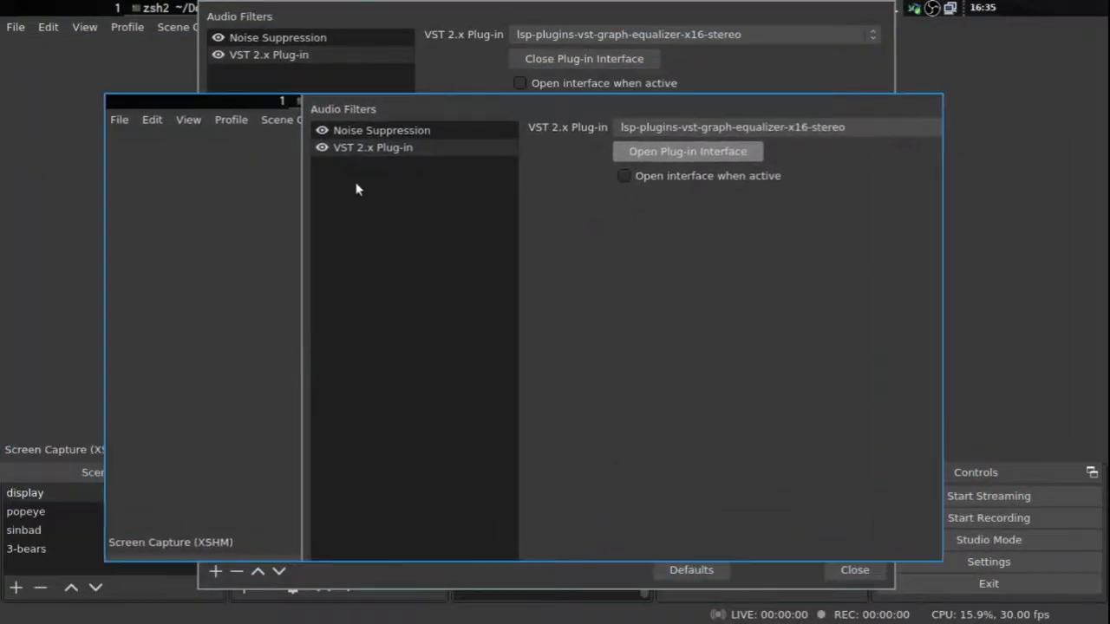
drag(397, 9, 605, 127)
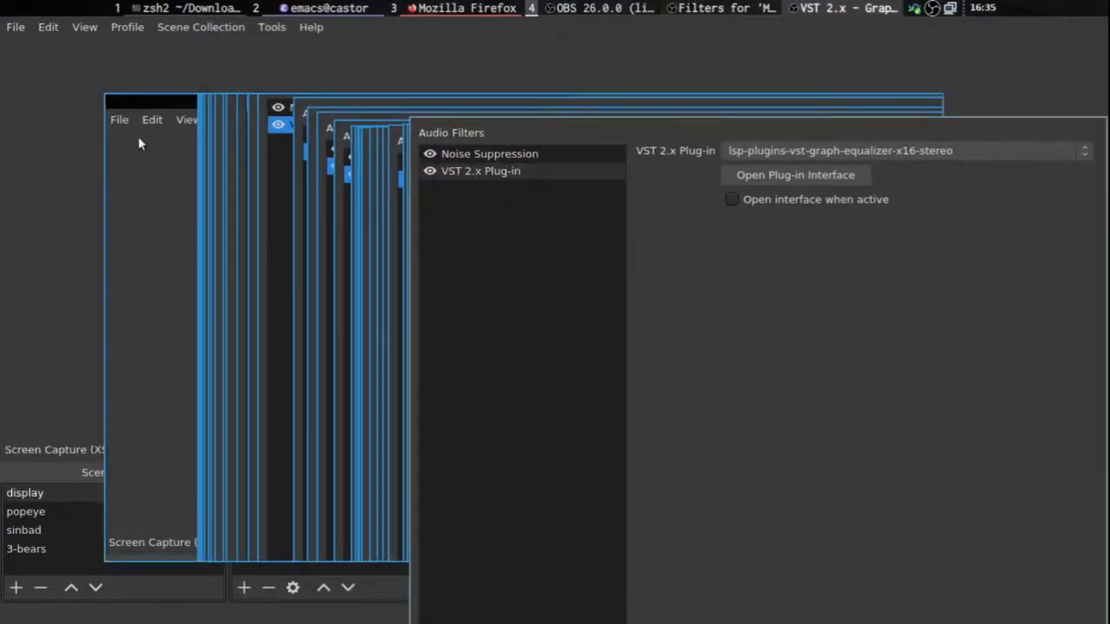
drag(138, 144, 146, 120)
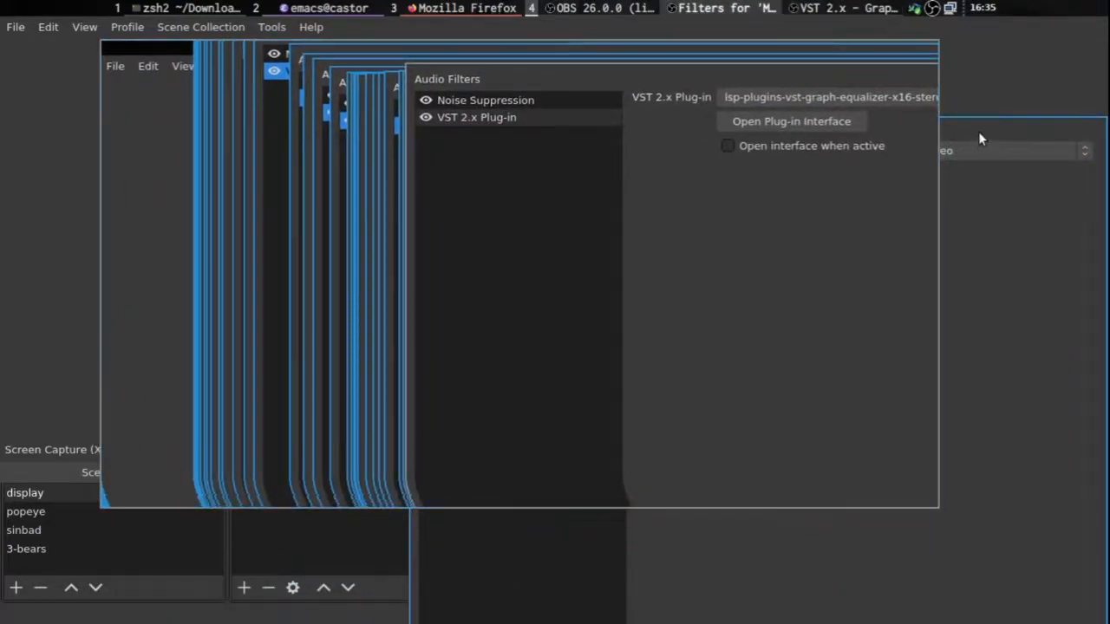
key(super+shift+q)
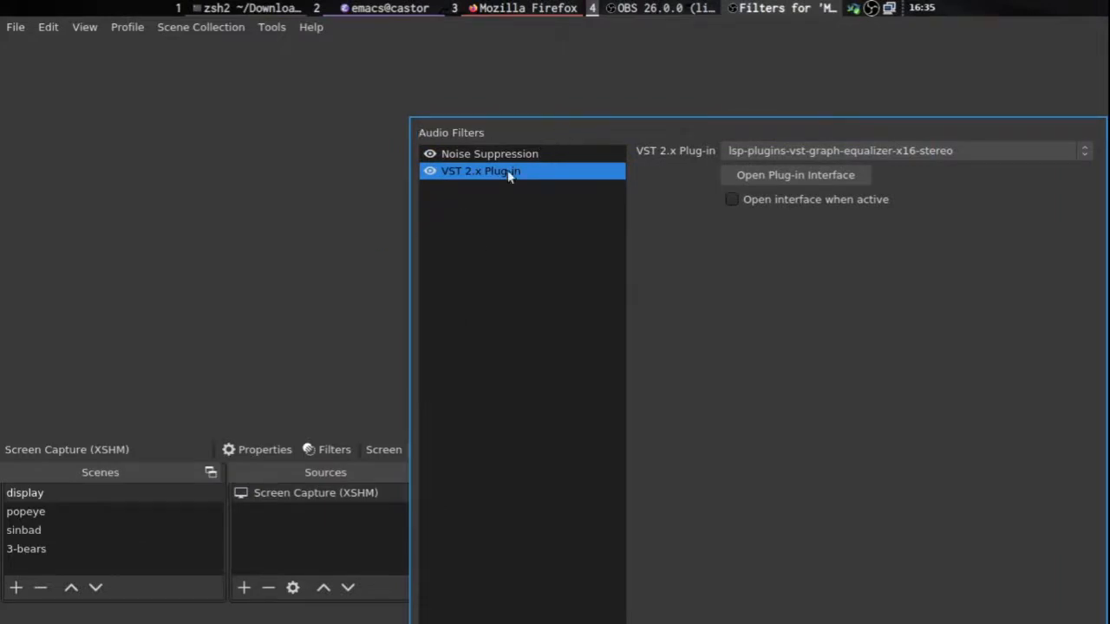
Step: Move the filters window clear, look through the available VST plug-ins, and set the VST 2.x filter to lsp-plugins-vst-compressor-stereo
drag(617, 136, 320, 74)
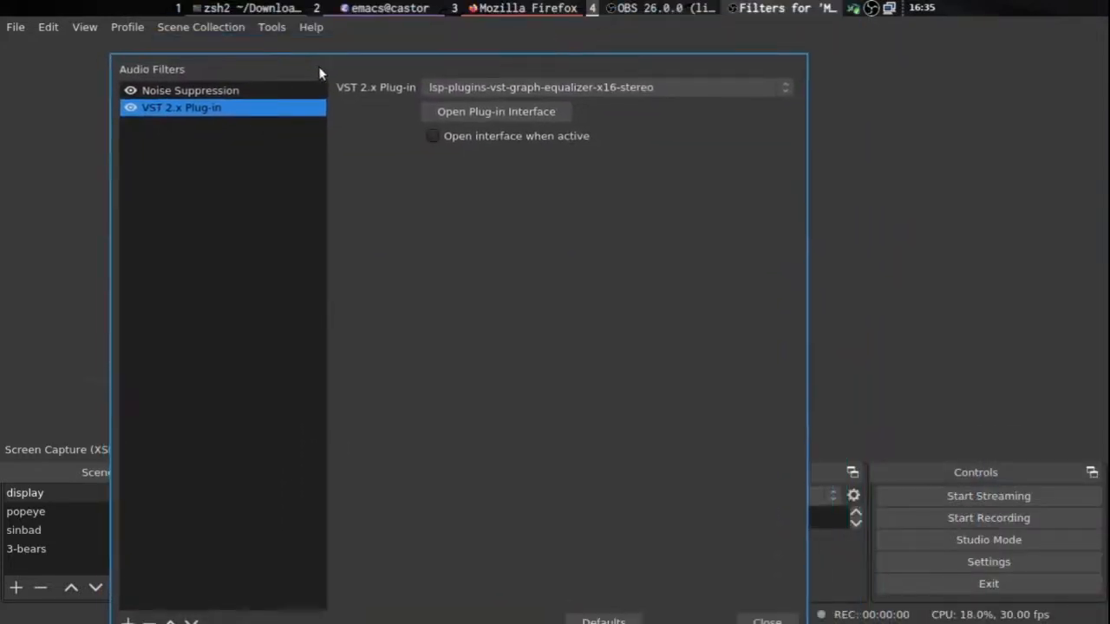
click(518, 88)
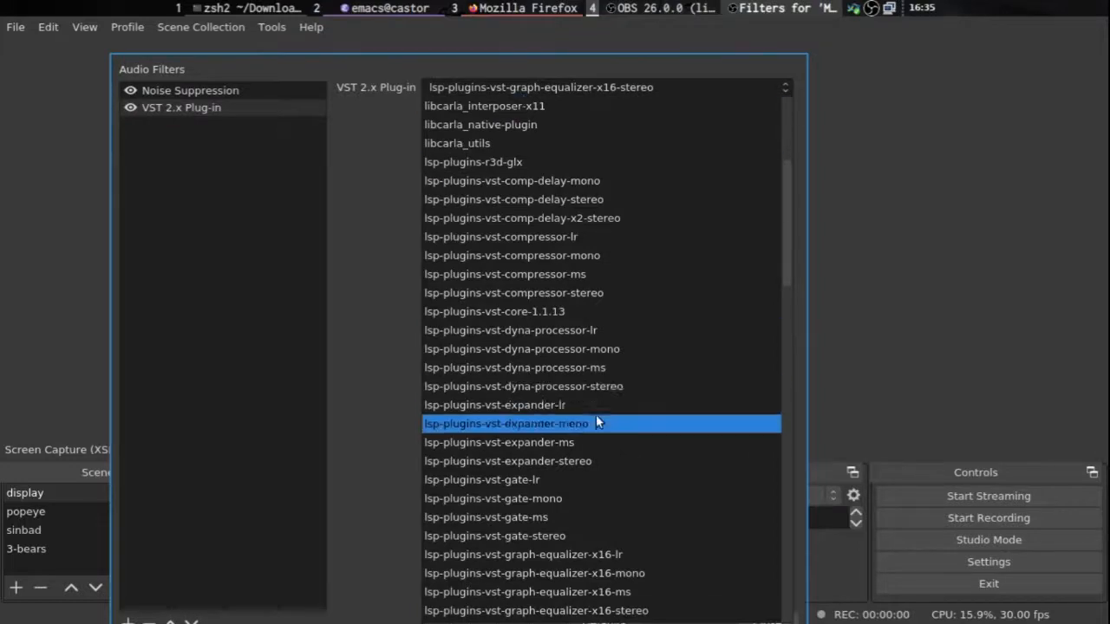
scroll(598, 423, down, 7)
scroll(601, 427, down, 5)
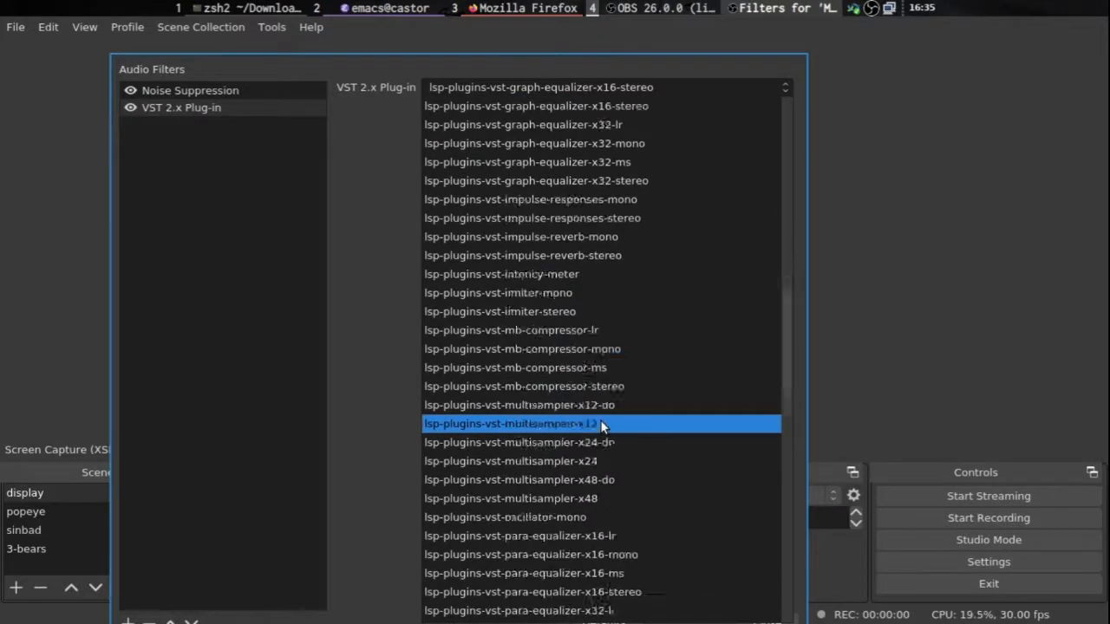
scroll(600, 416, down, 12)
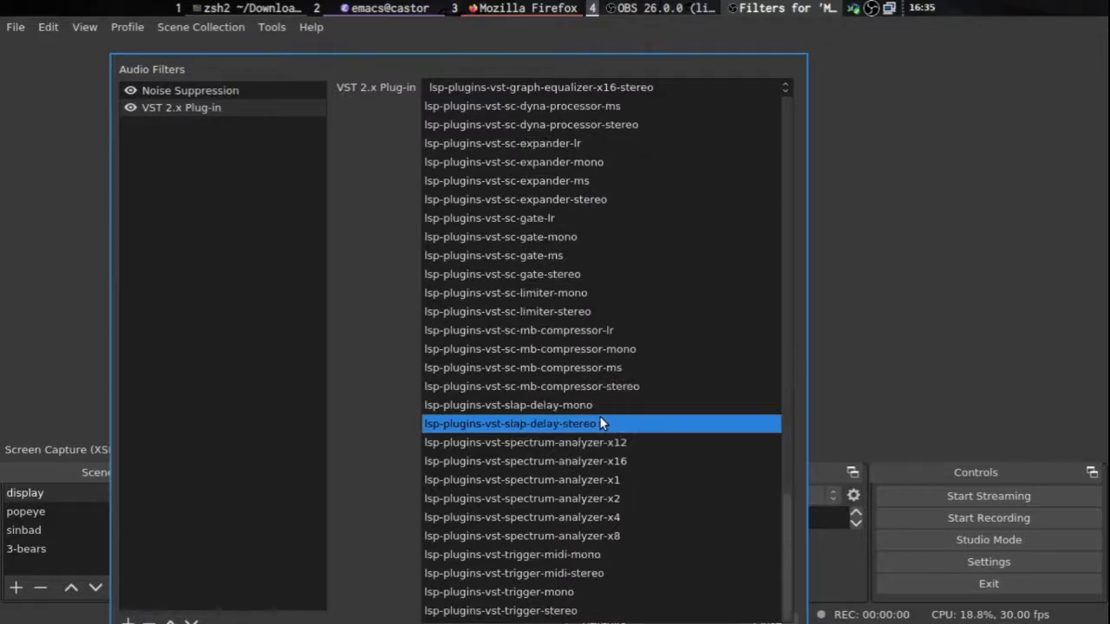
scroll(600, 416, up, 18)
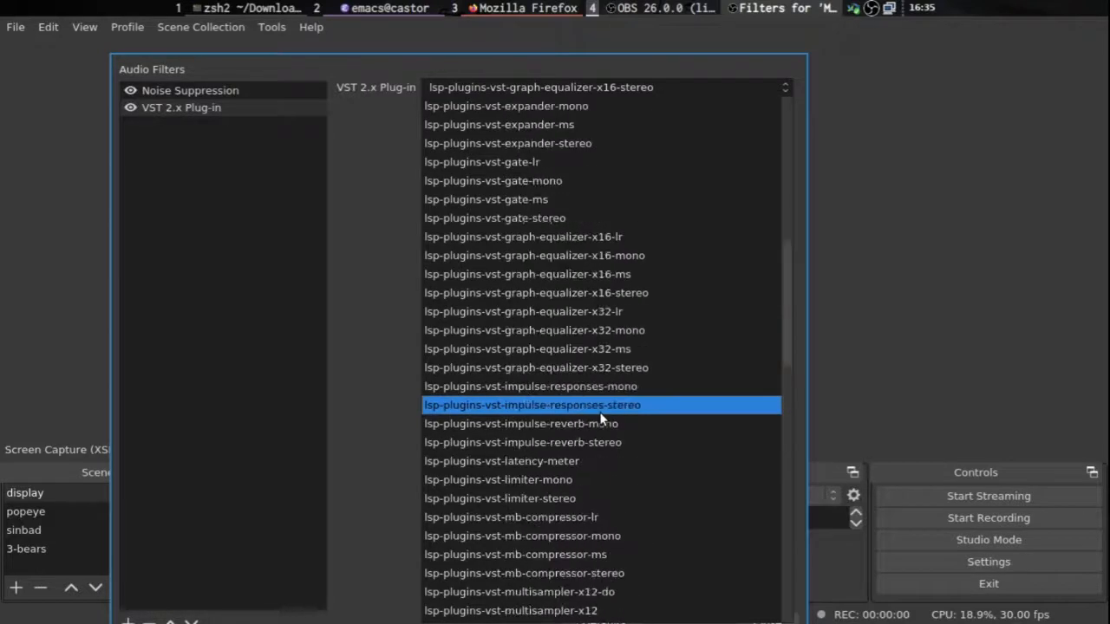
scroll(604, 329, up, 5)
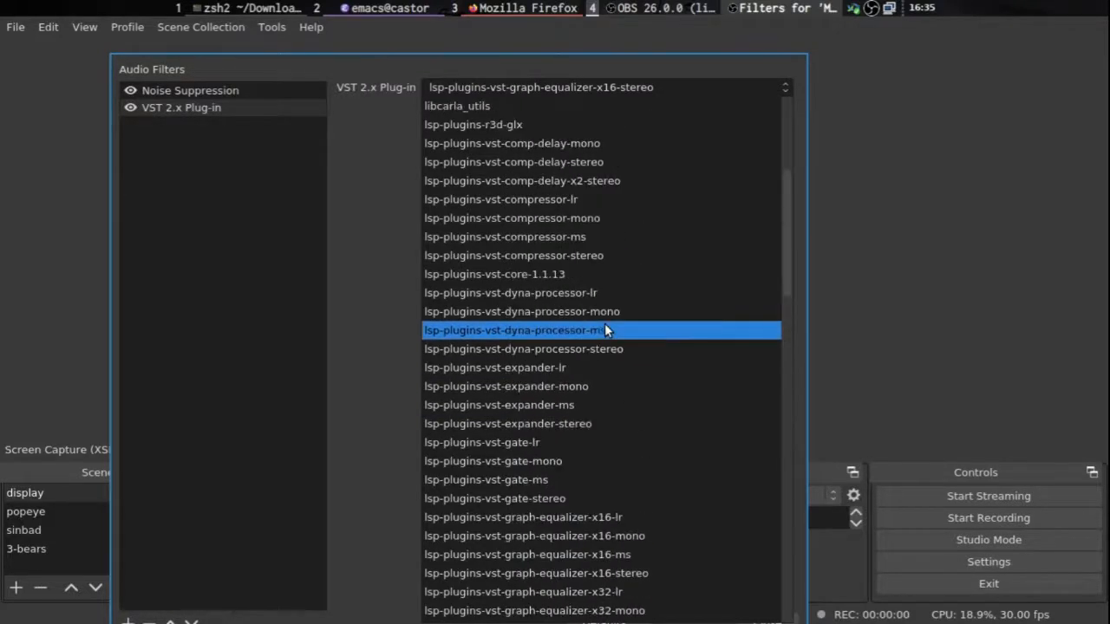
click(649, 256)
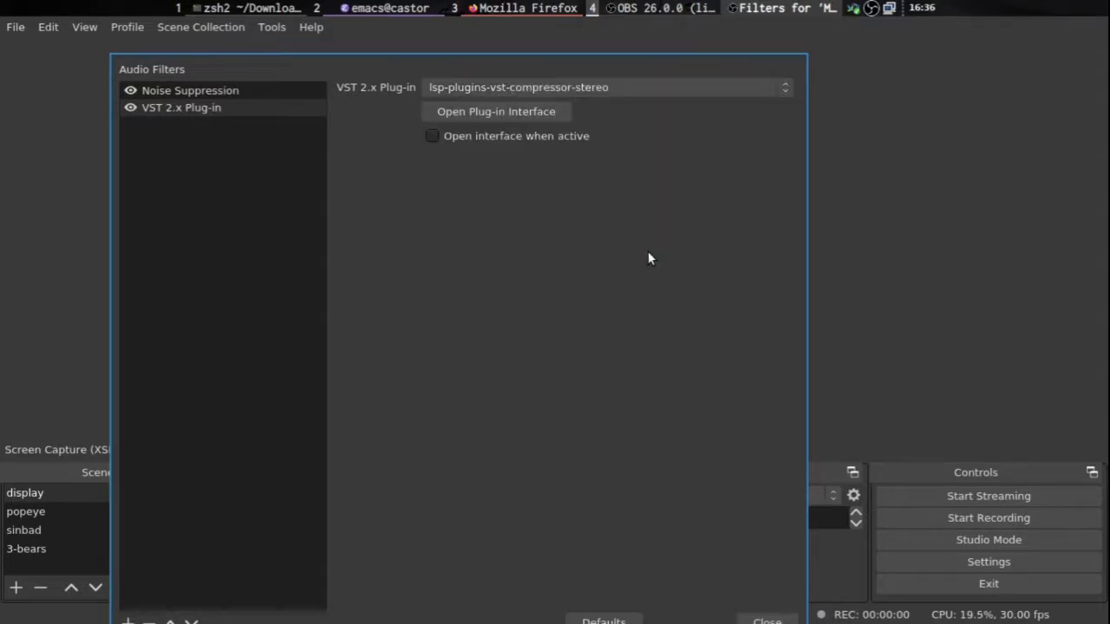
Step: Open the stereo compressor's plug-in interface and move its window down over the filters window
click(500, 112)
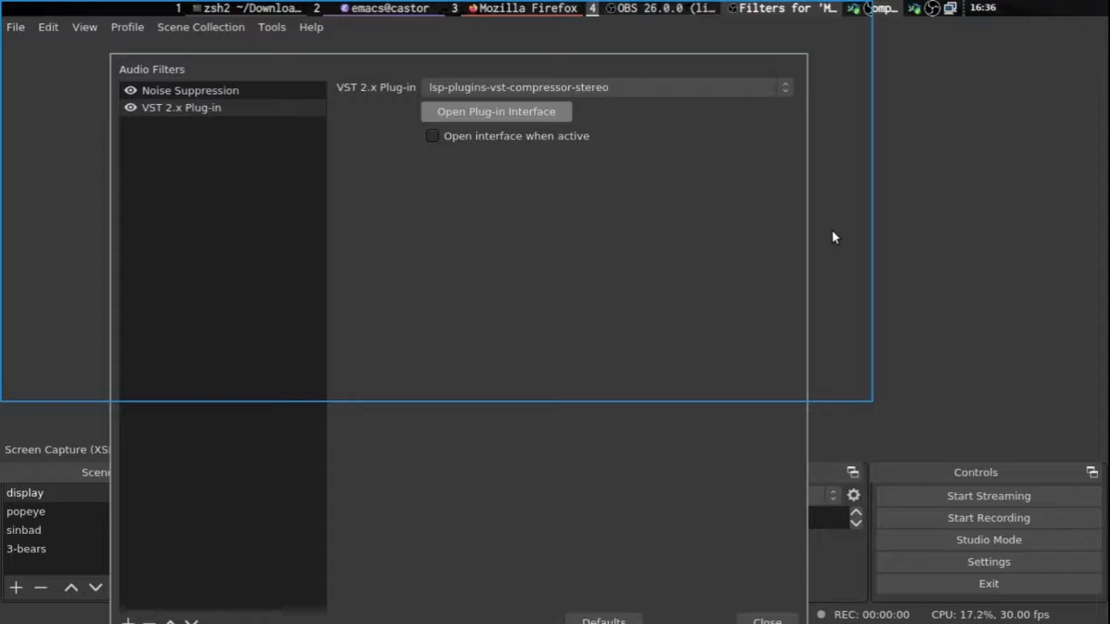
drag(831, 230, 897, 304)
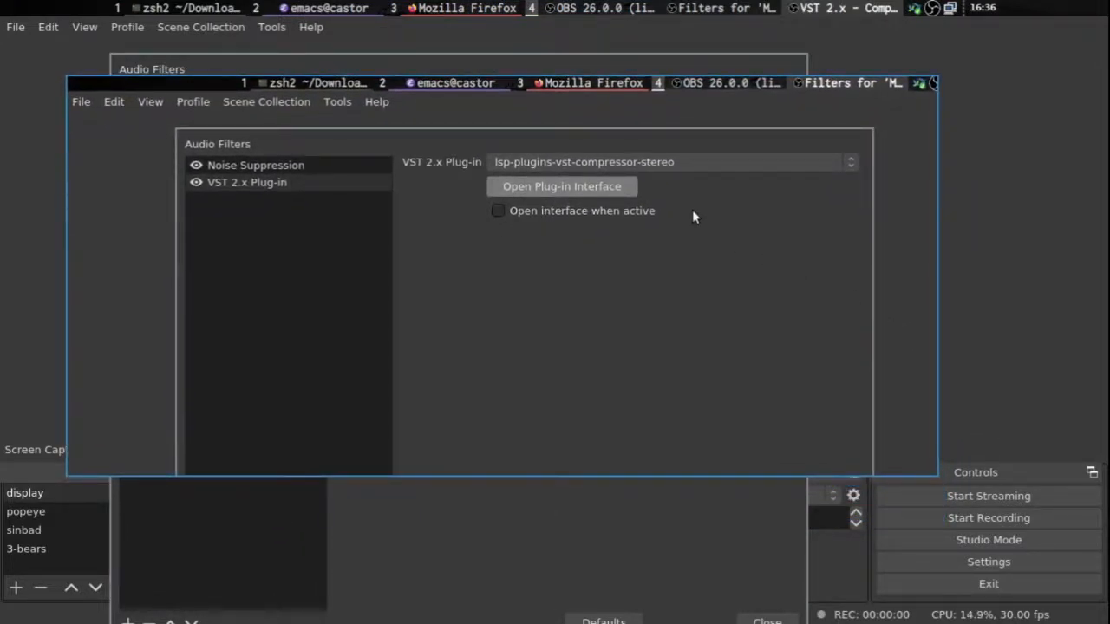
click(751, 16)
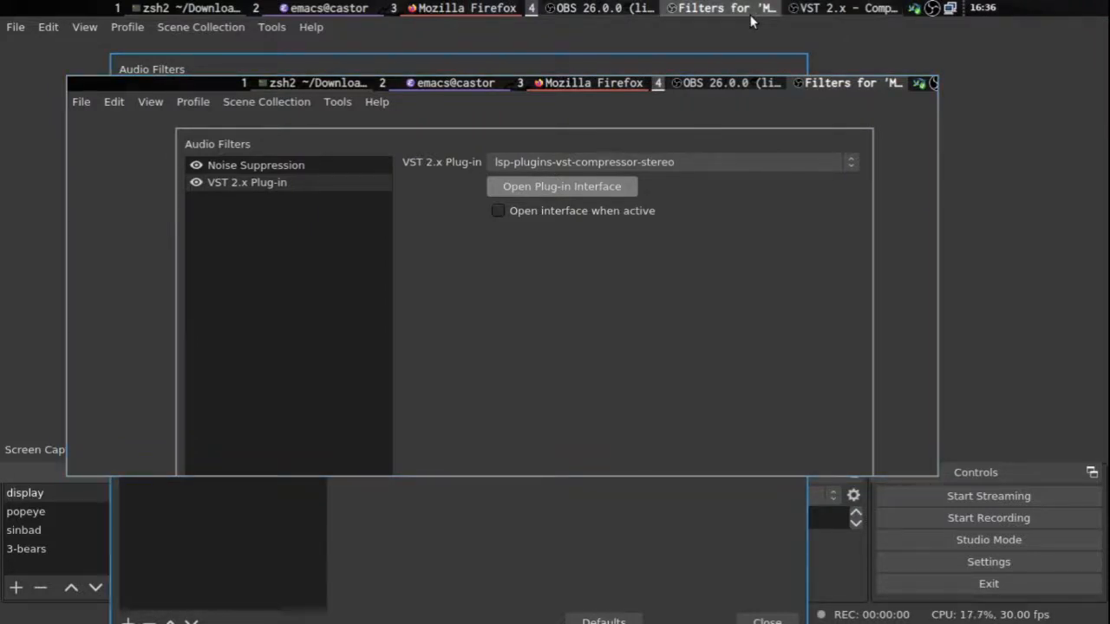
drag(340, 372, 361, 437)
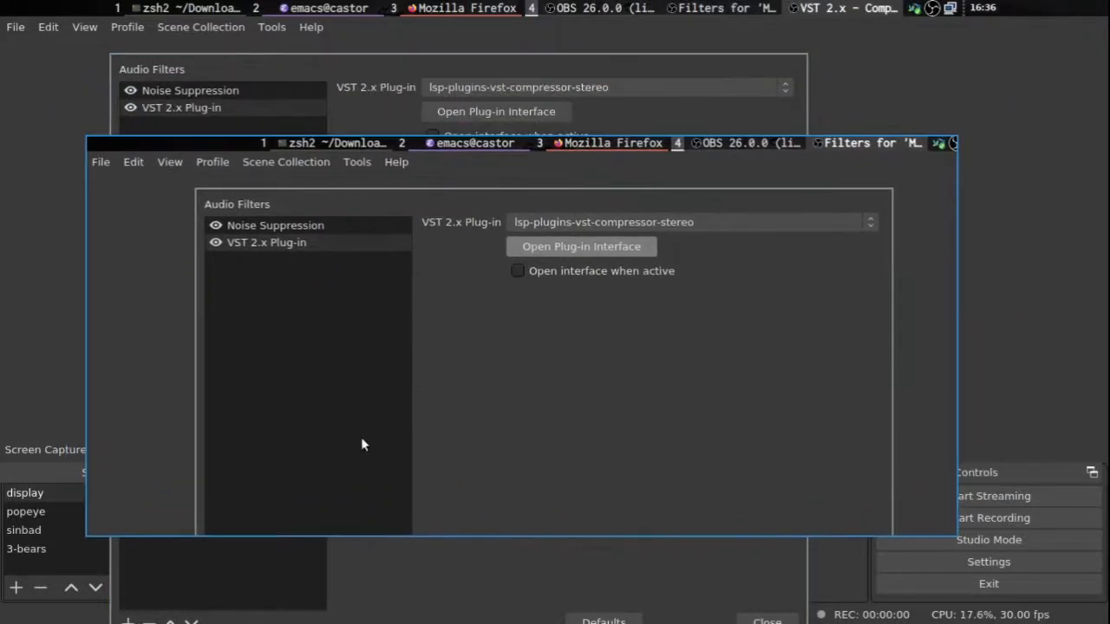